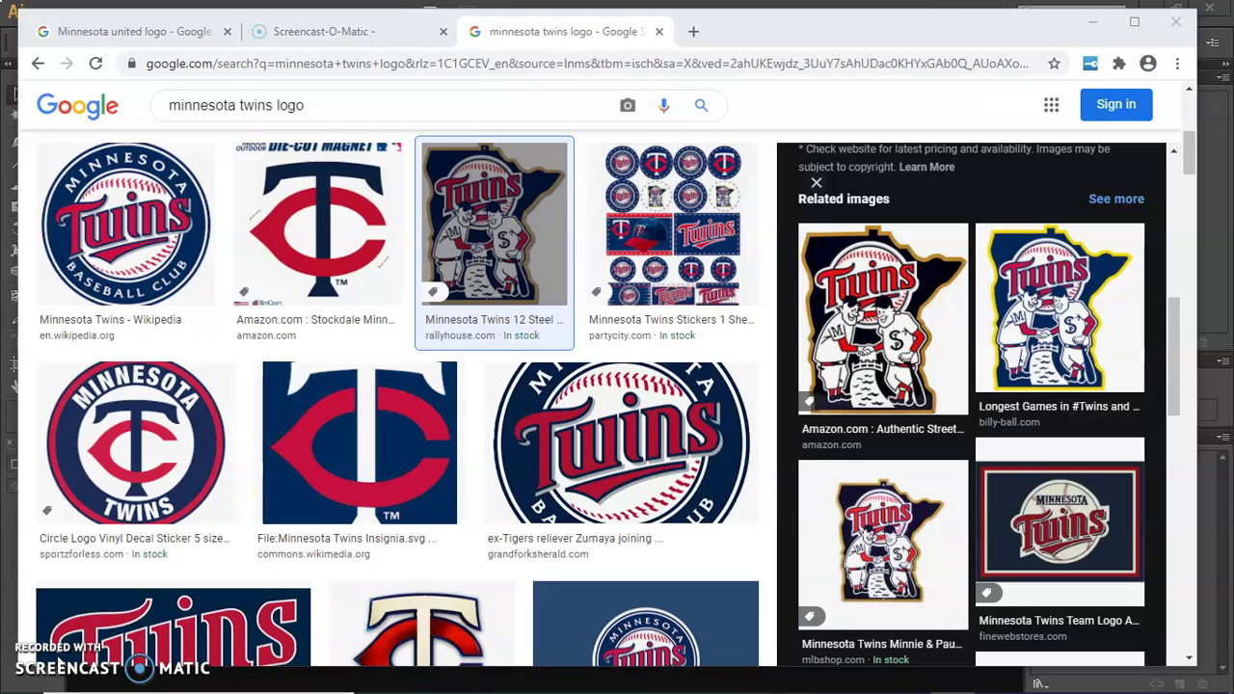
Open the Rally House Minnesota-shaped Twins logo from Related images at 700 × 1000
mouse_move(448, 684)
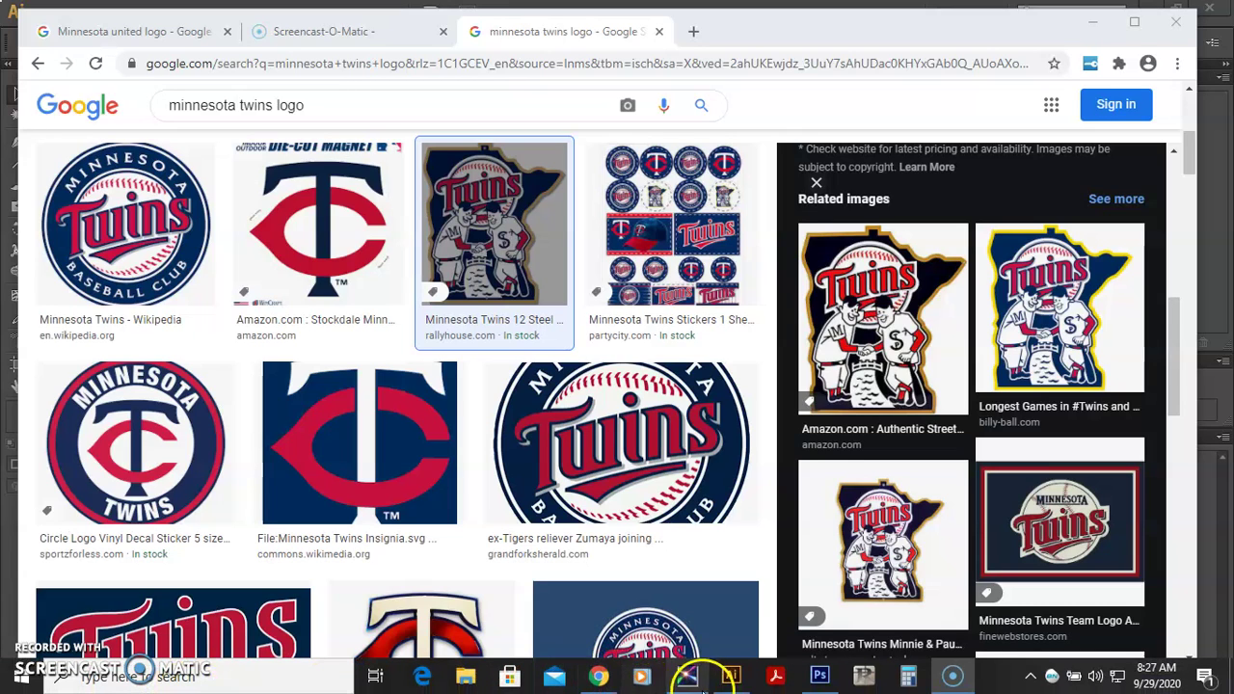
mouse_move(733, 687)
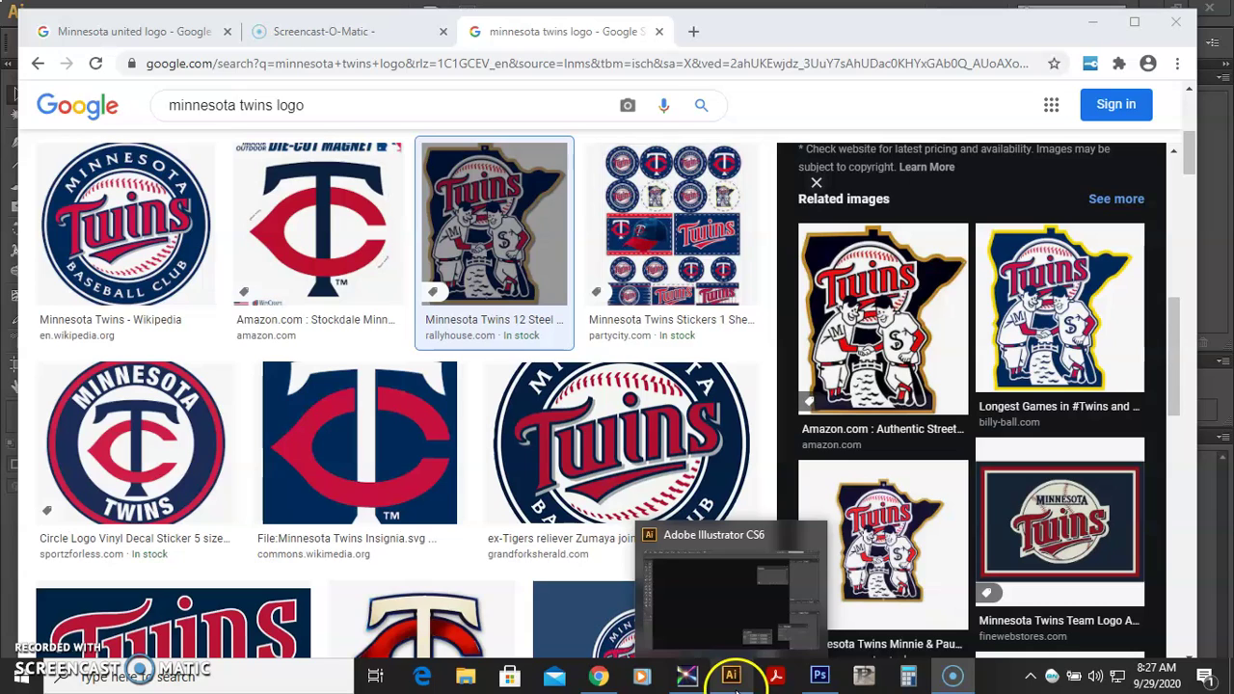
mouse_move(822, 683)
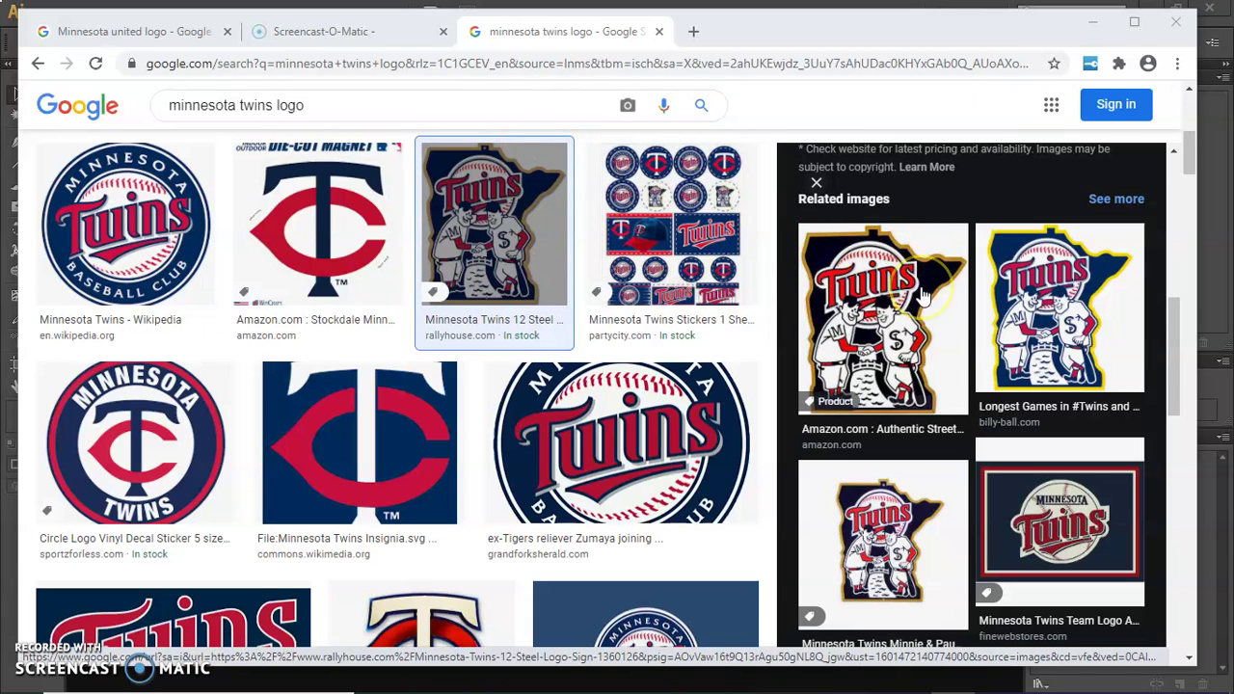
scroll(924, 294, "up", 3)
scroll(924, 294, "up", 3)
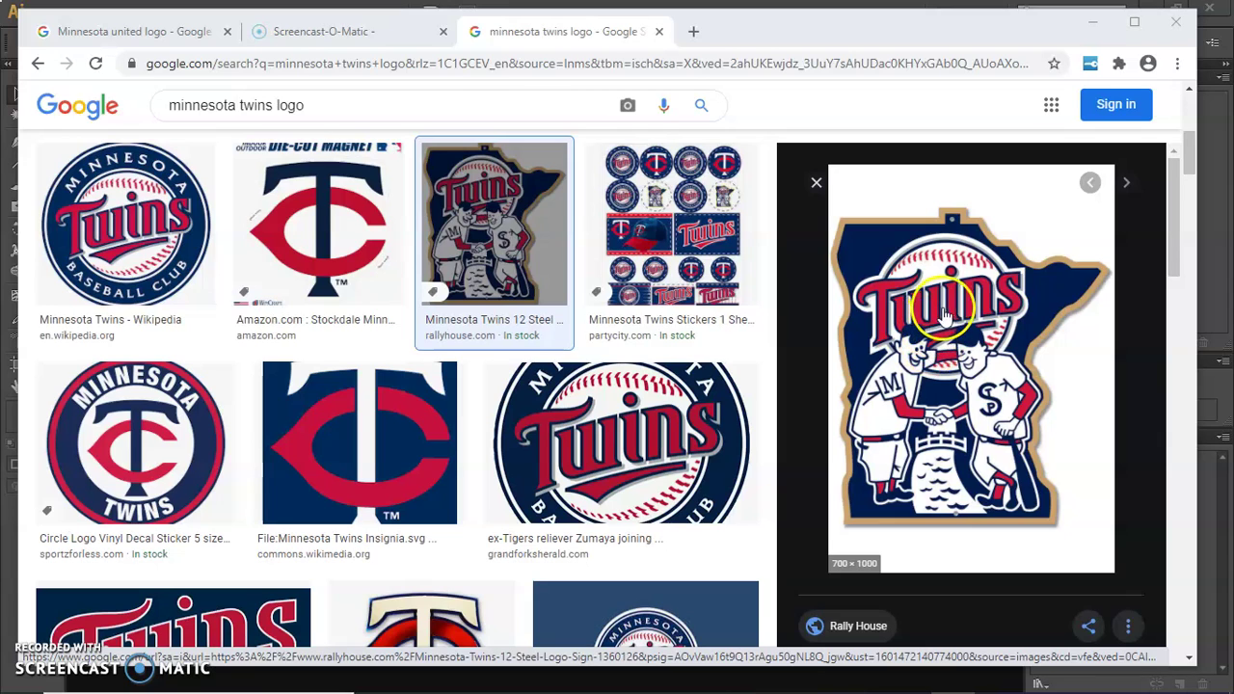
Save the enlarged Twins logo image to the Desktop as Twins1.jpg
right_click(951, 311)
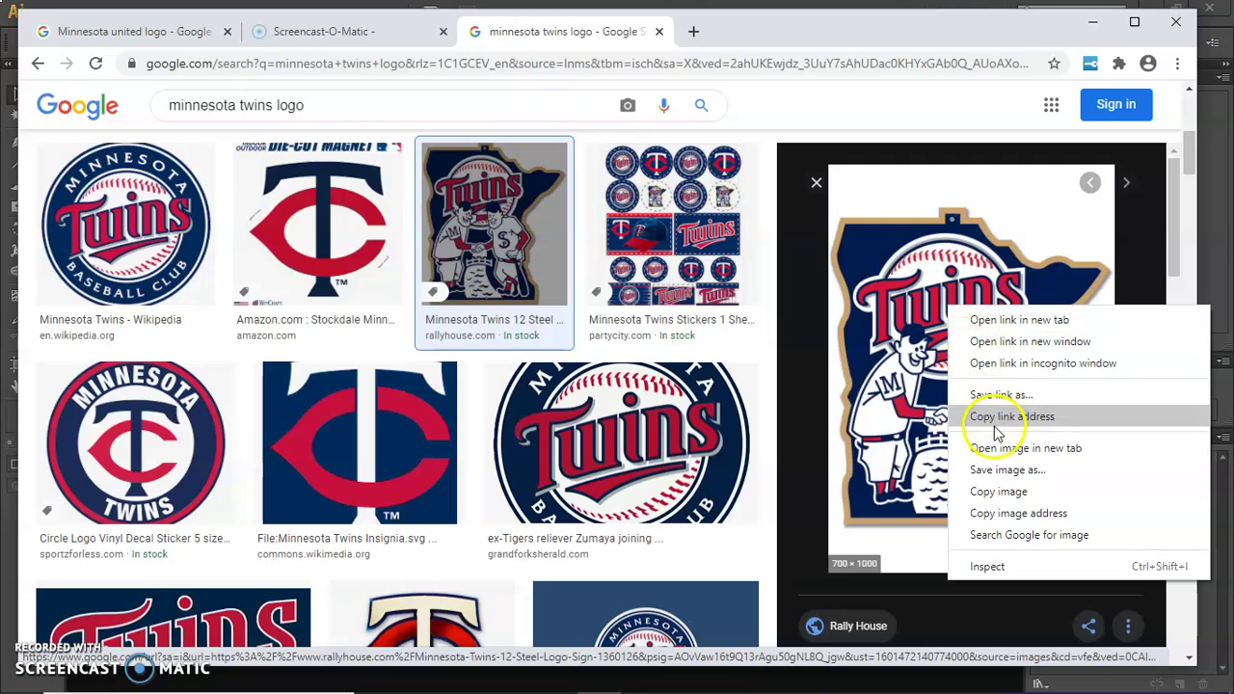
left_click(1045, 472)
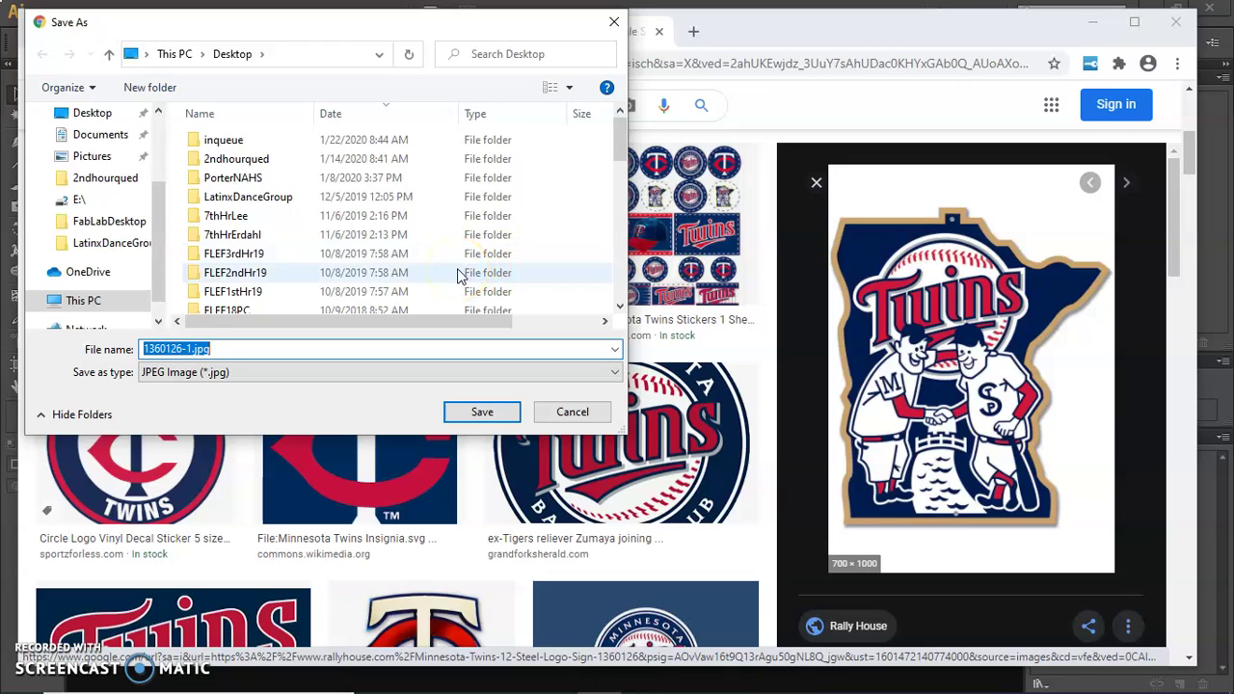
type("Twins")
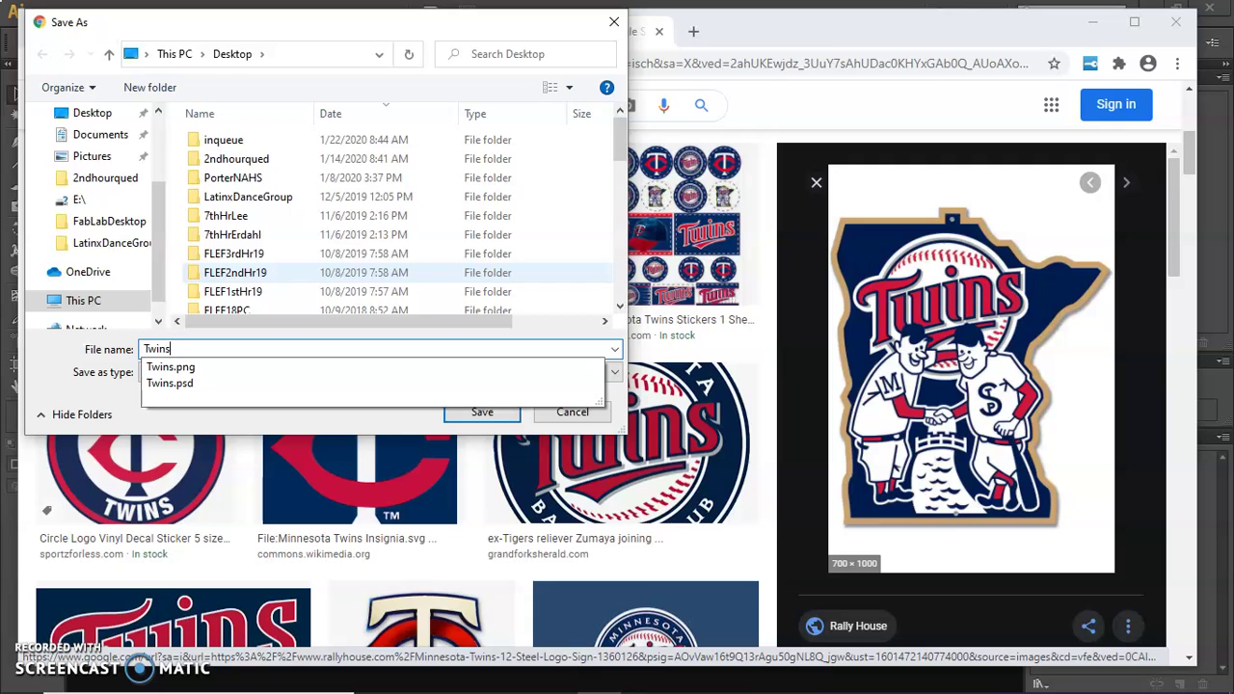
type("1")
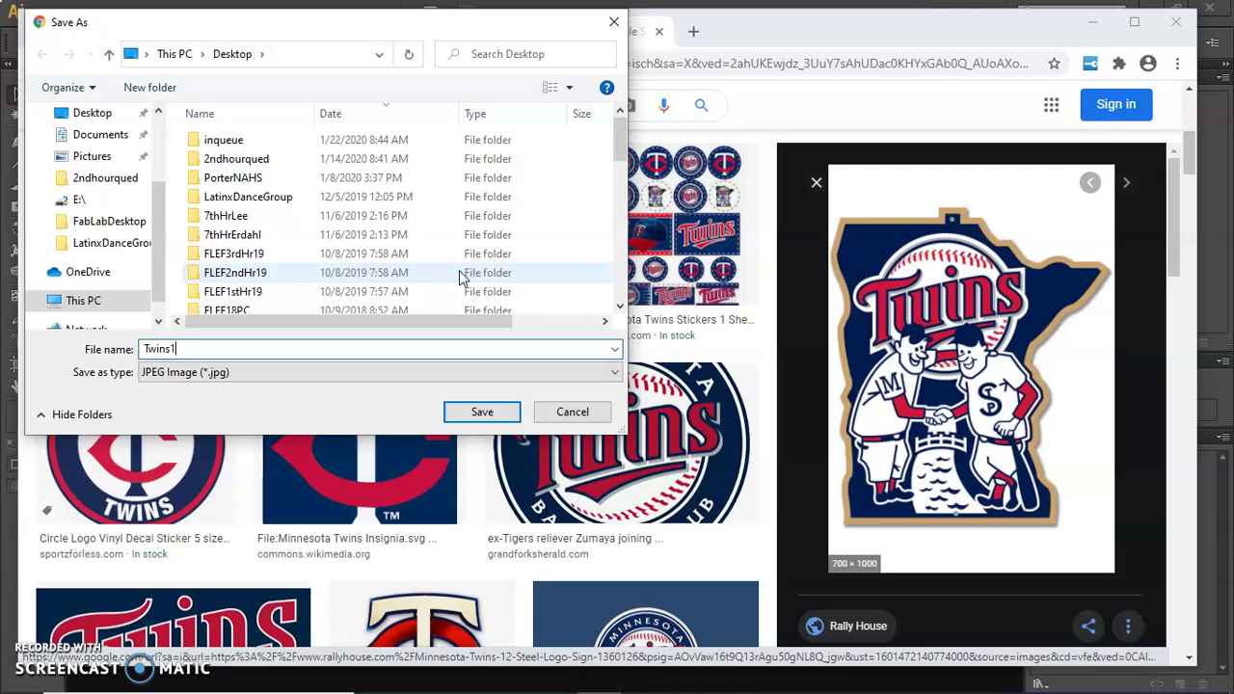
left_click(494, 413)
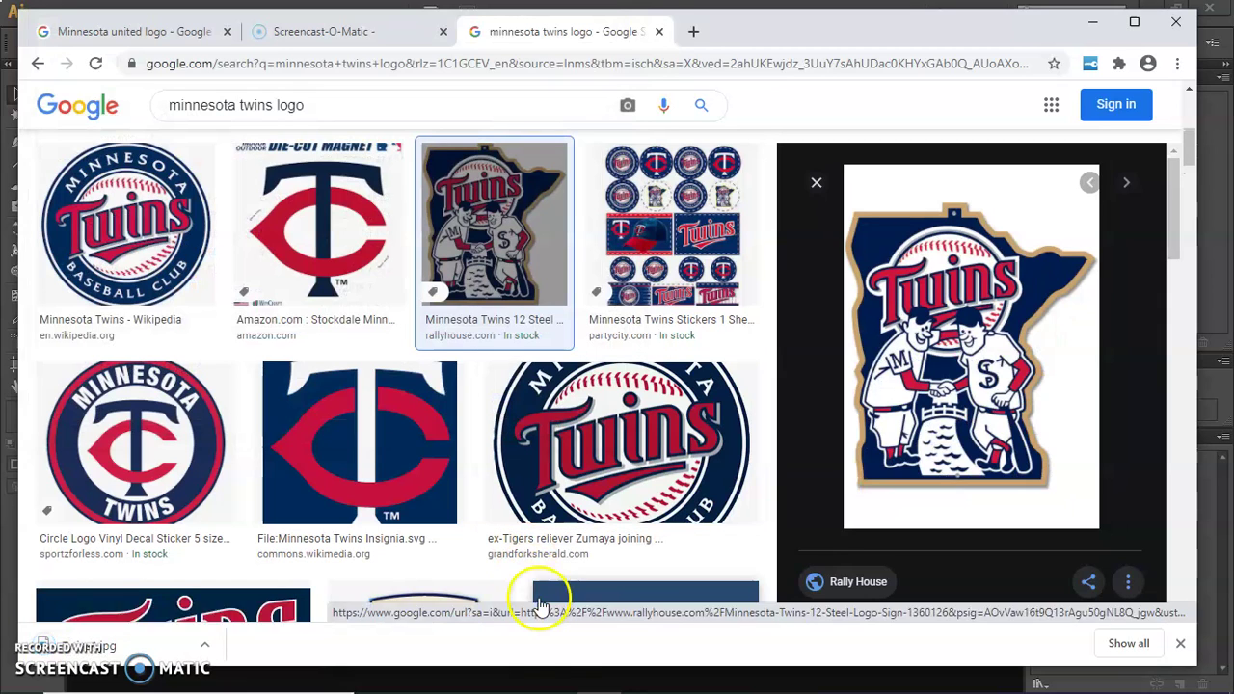
Switch to Photoshop and look over the workspace options without changing them
left_click(665, 679)
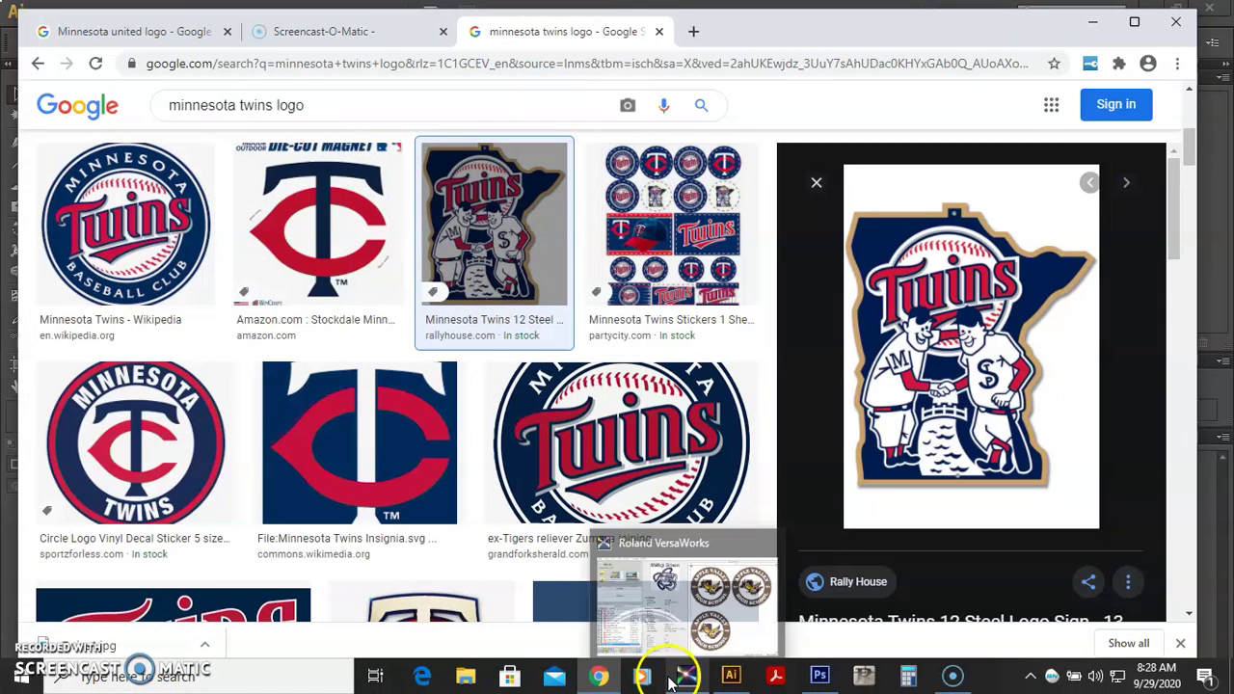
left_click(817, 680)
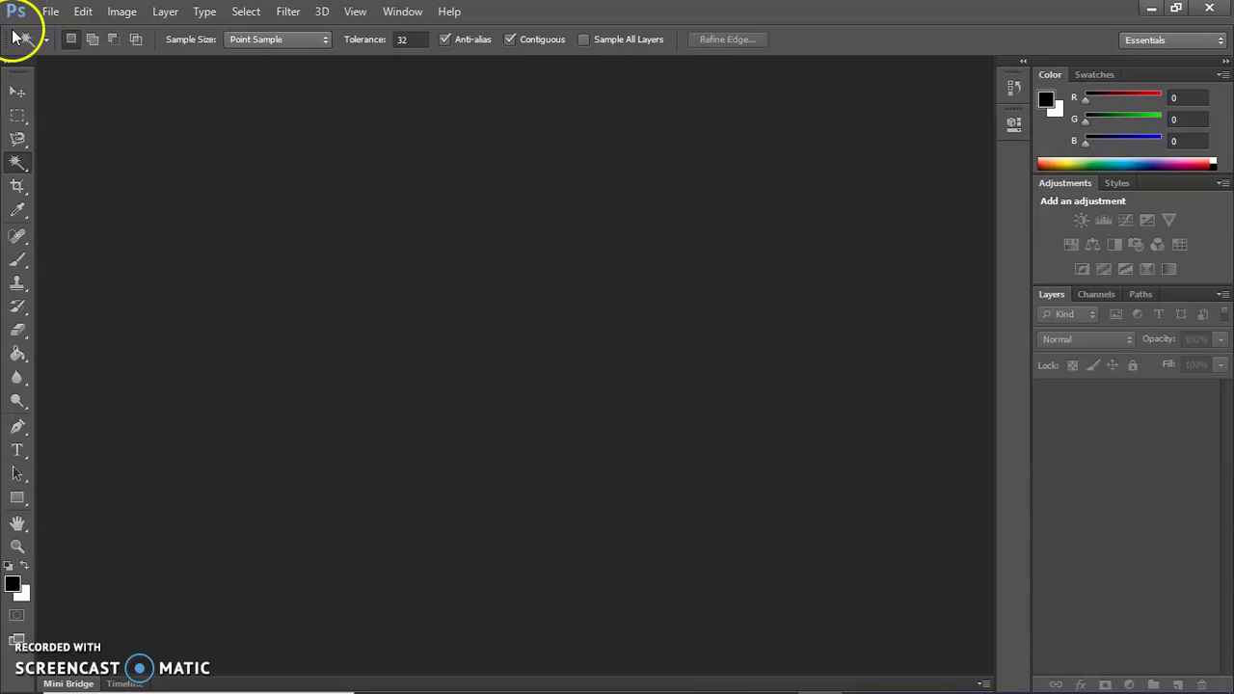
left_click(404, 11)
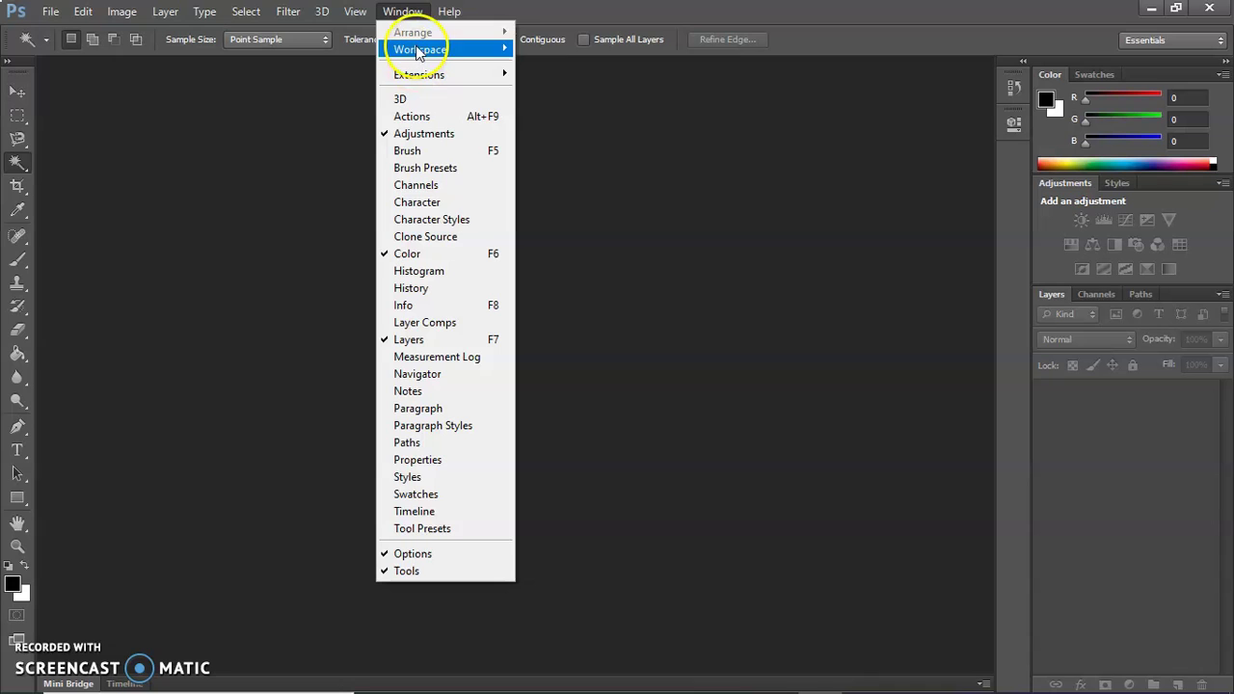
mouse_move(415, 52)
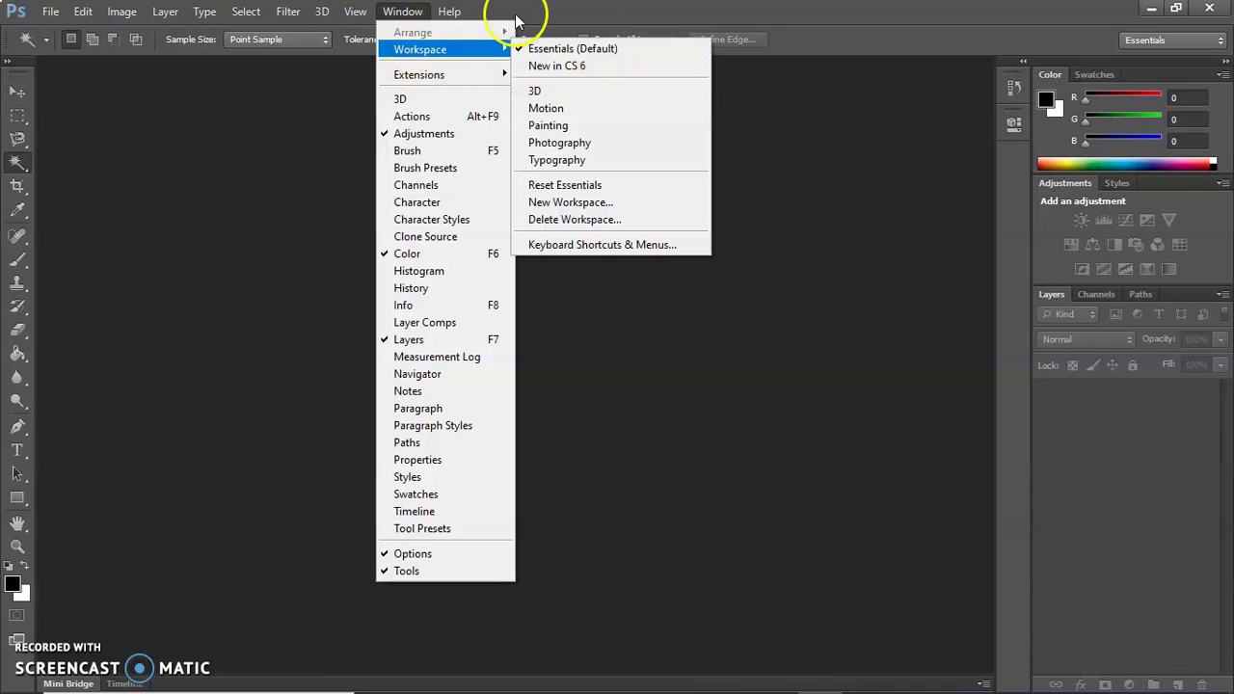
left_click(405, 14)
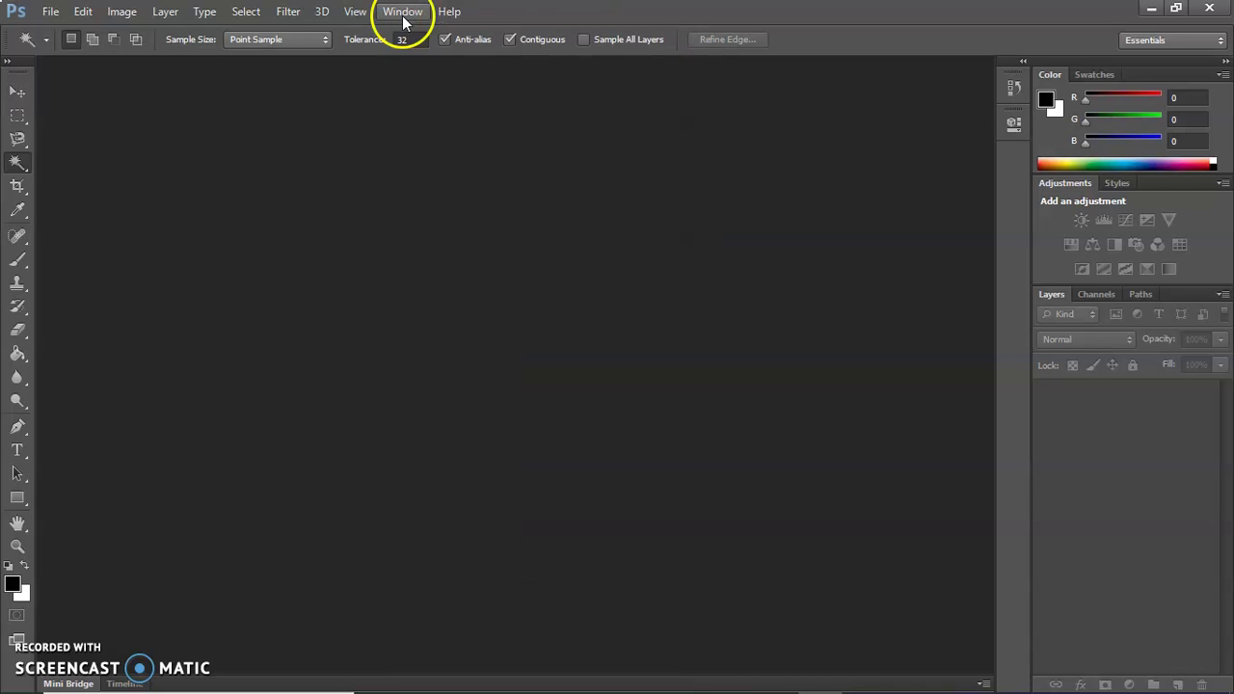
Open Twins1.jpg from the Desktop in Photoshop
left_click(48, 14)
left_click(67, 49)
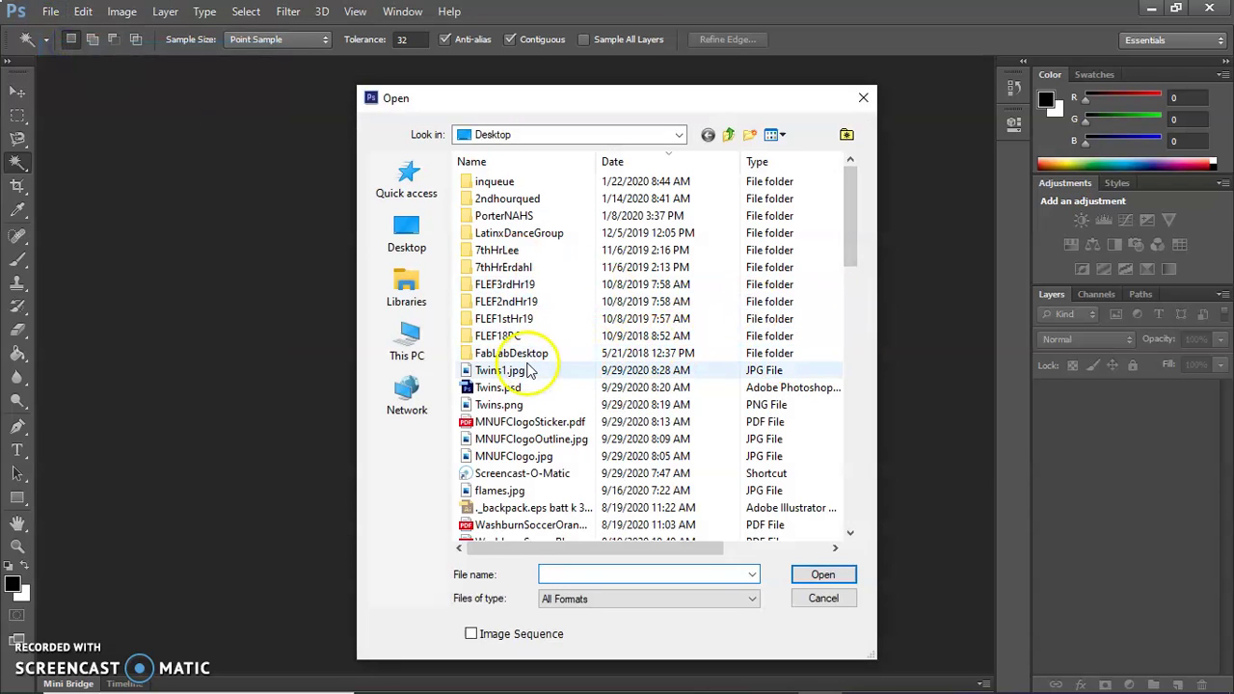
left_click(511, 370)
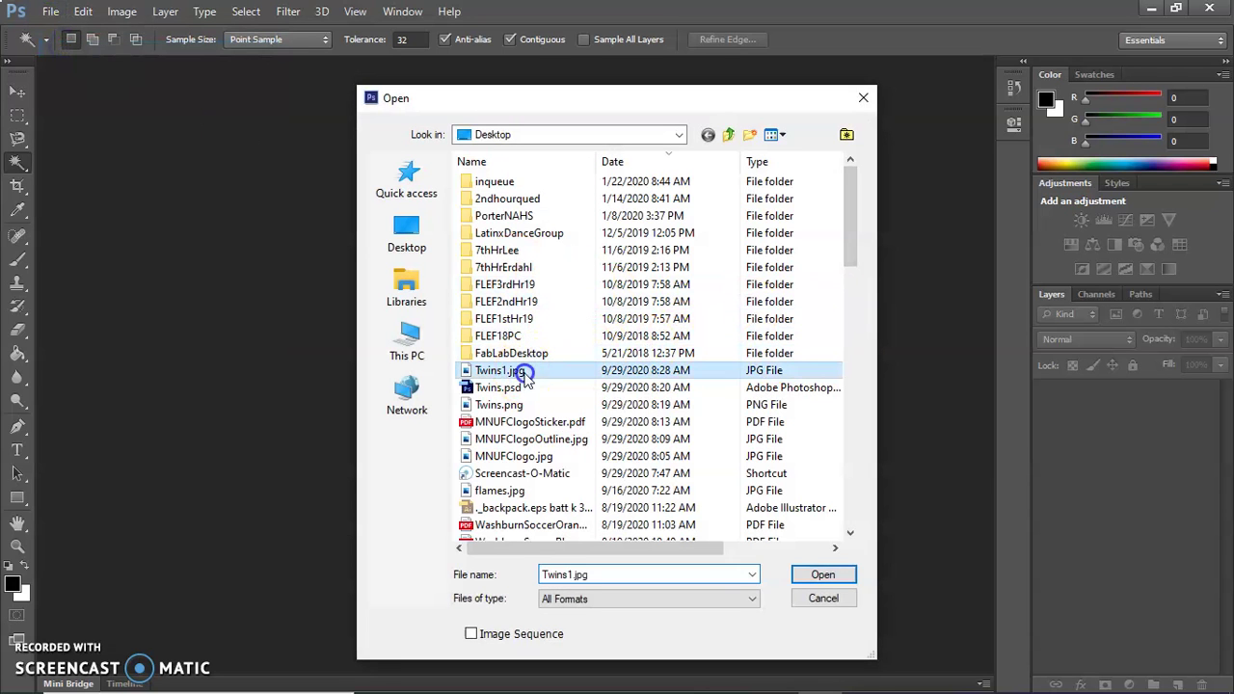
left_click(824, 575)
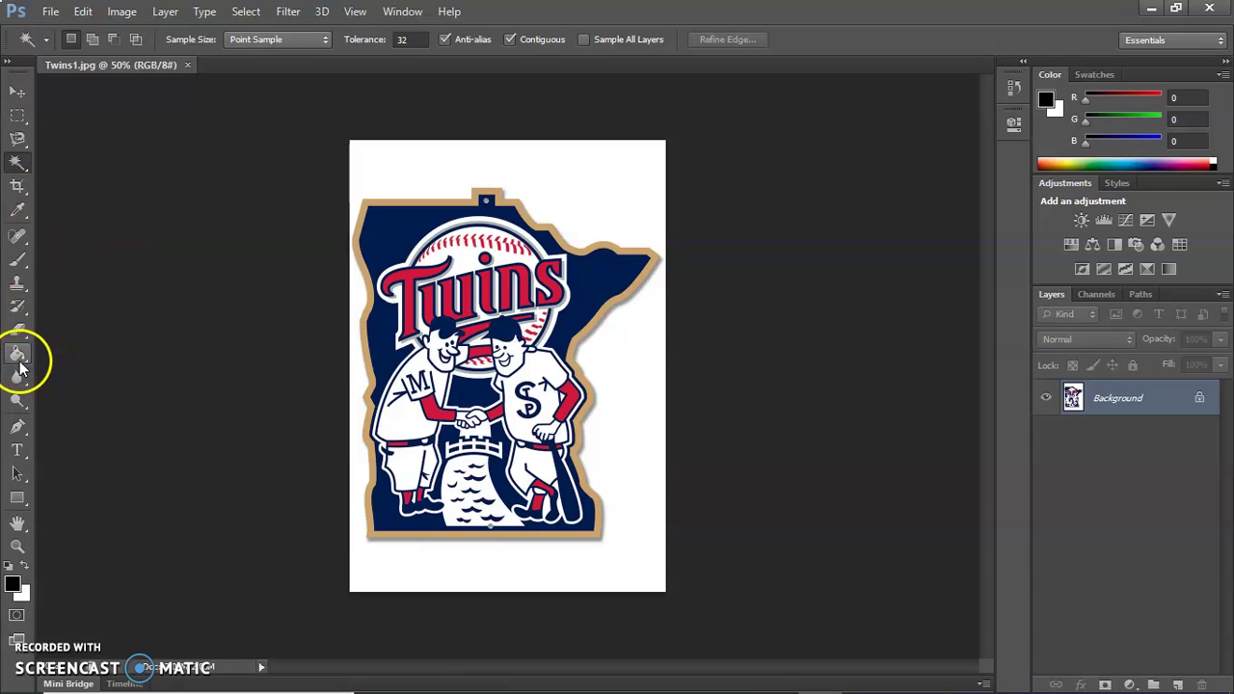
Fill the white background around the Twins logo with black using the Paint Bucket
left_click(18, 355)
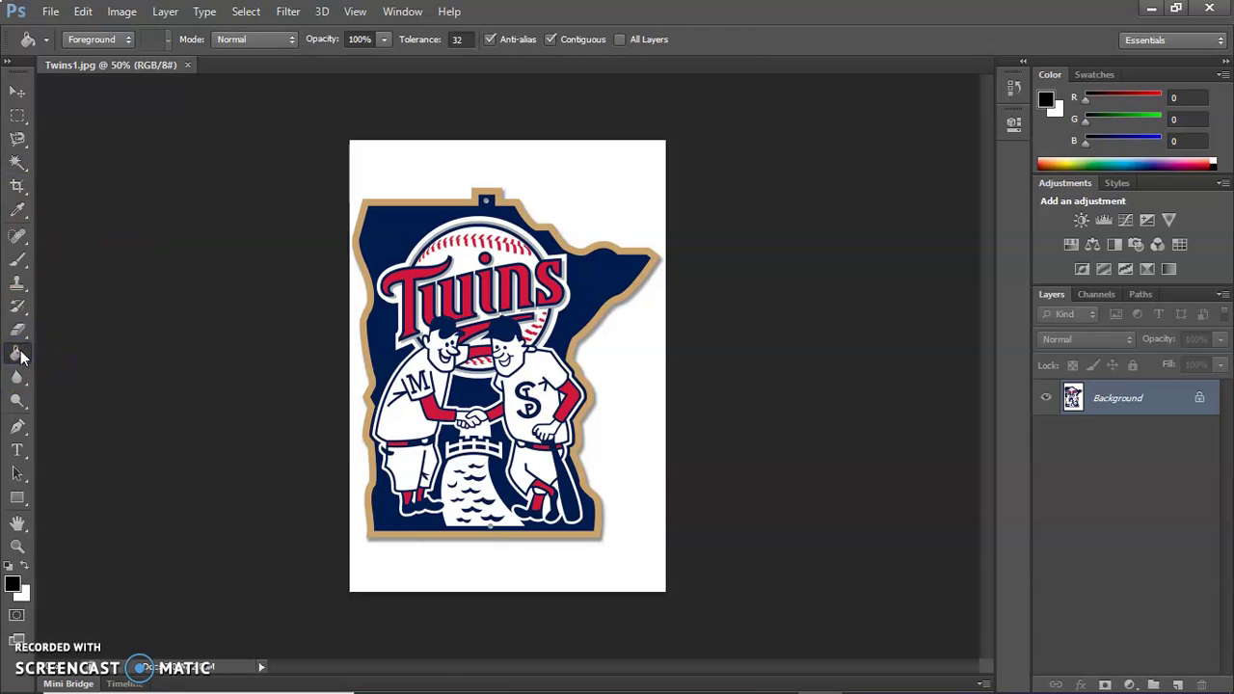
left_click(13, 586)
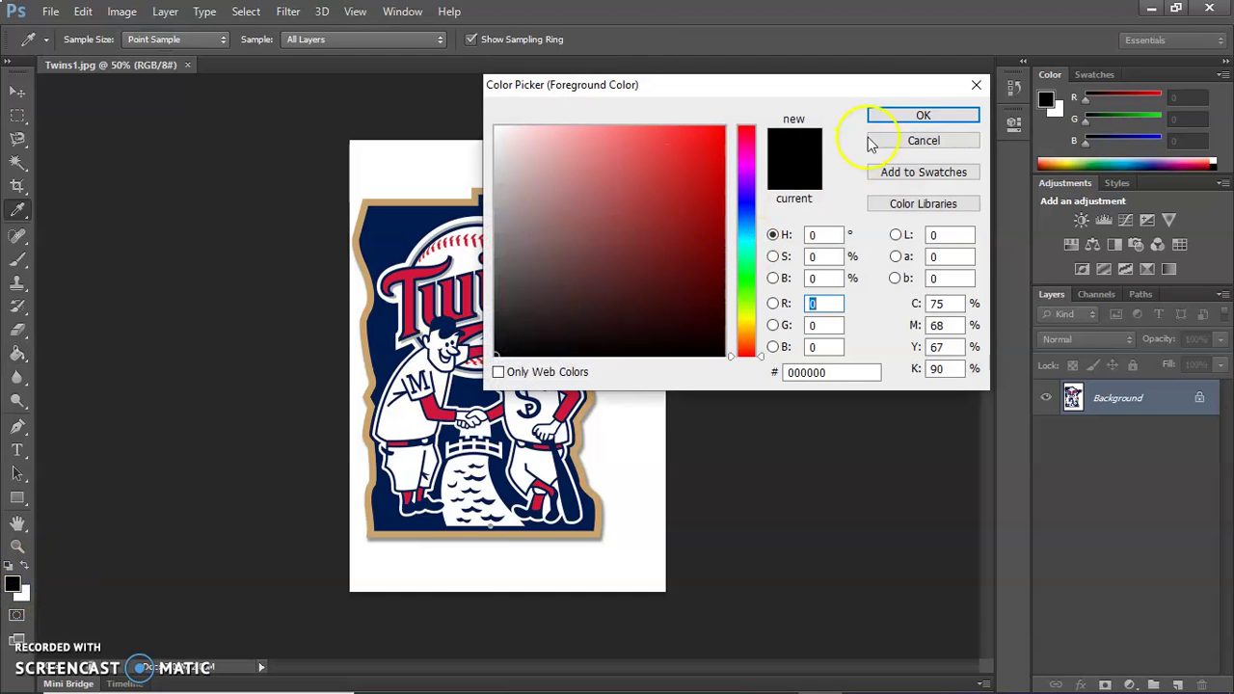
left_click(923, 117)
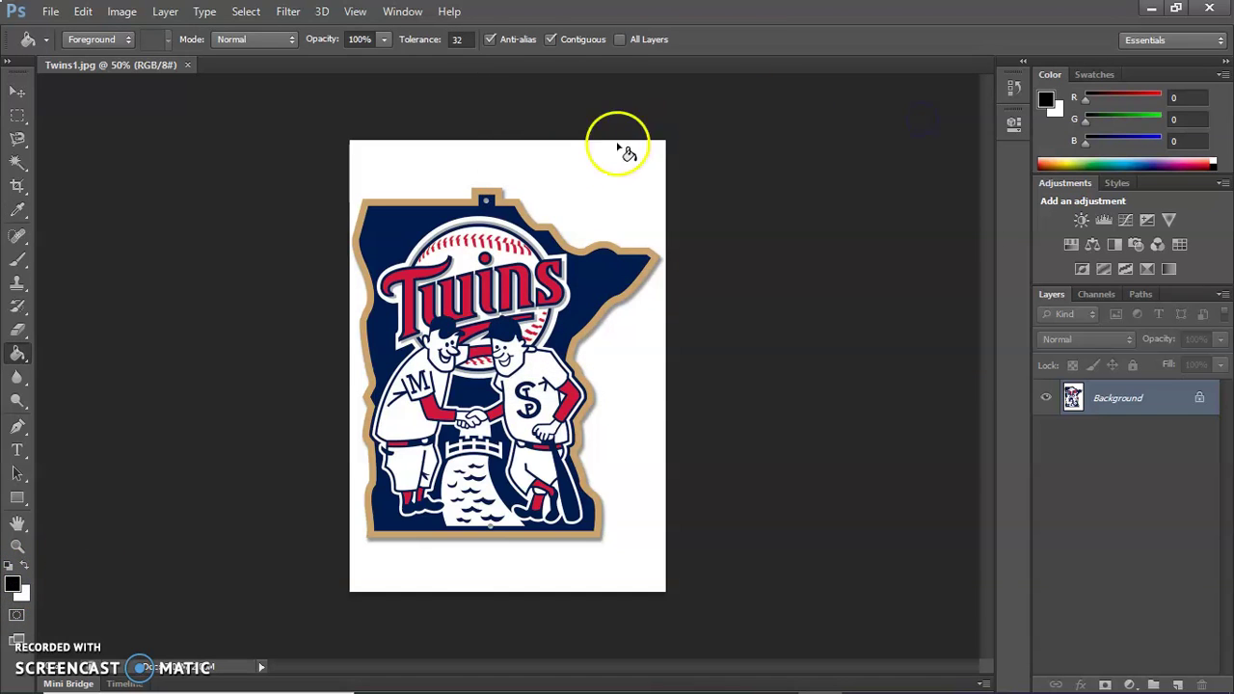
left_click(444, 176)
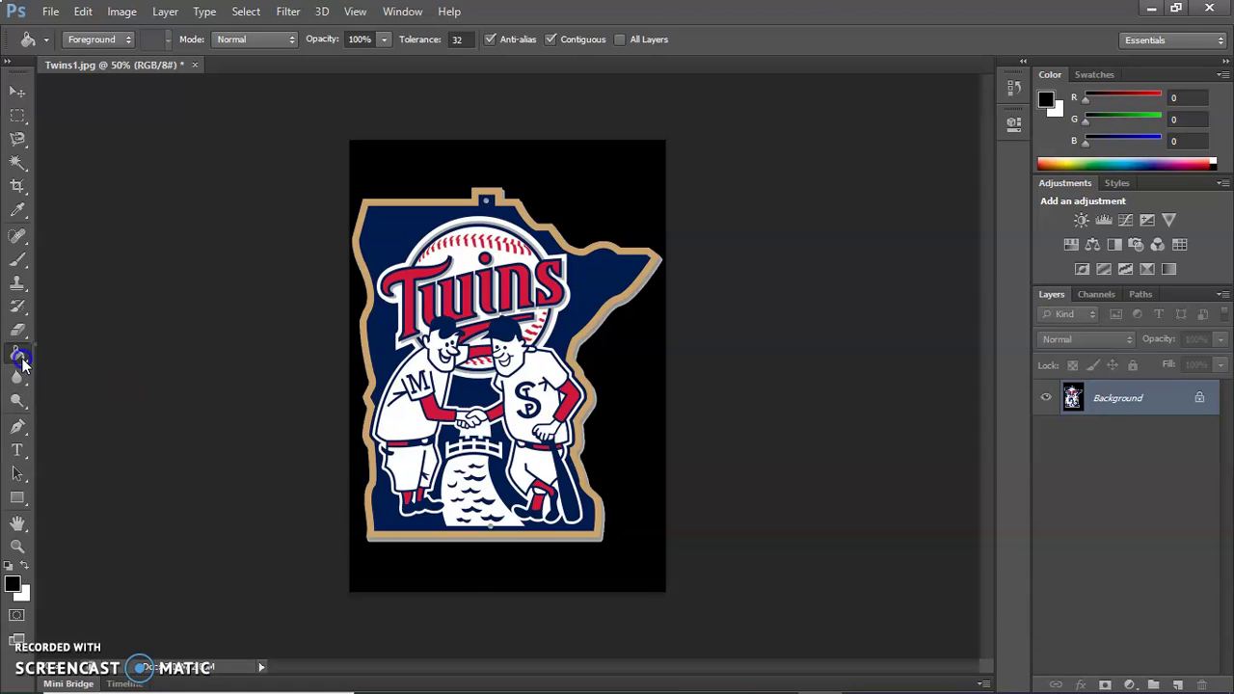
left_click(19, 357)
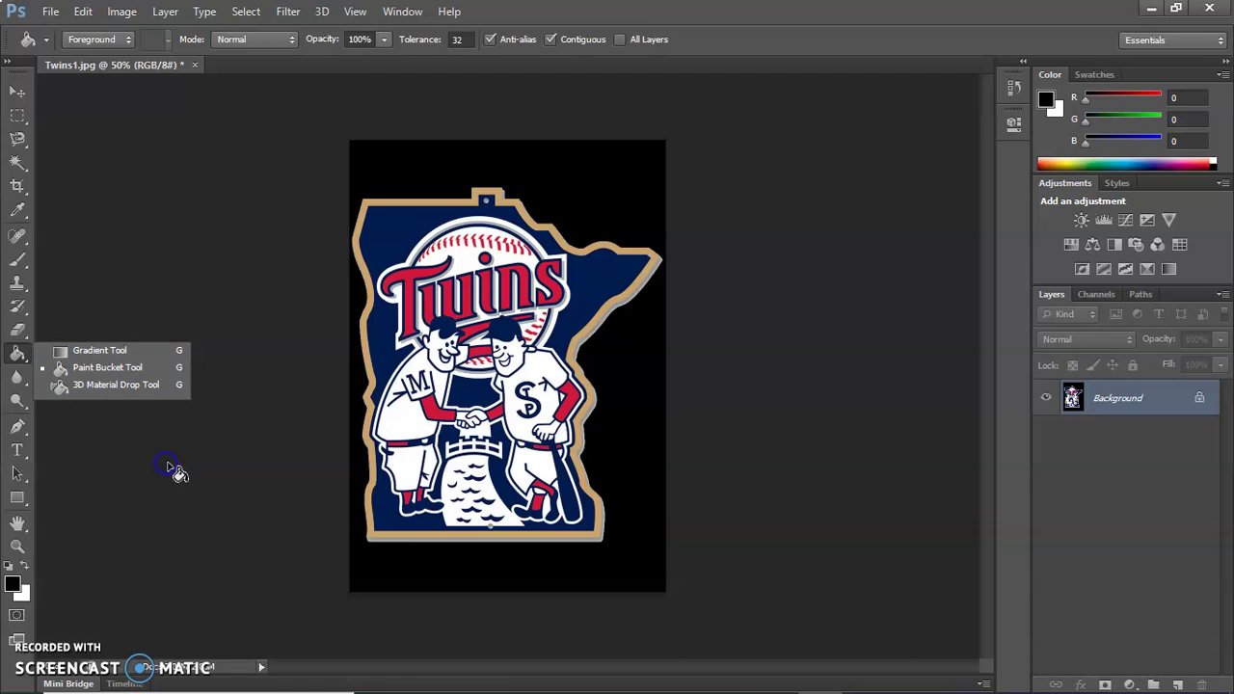
left_click(21, 355)
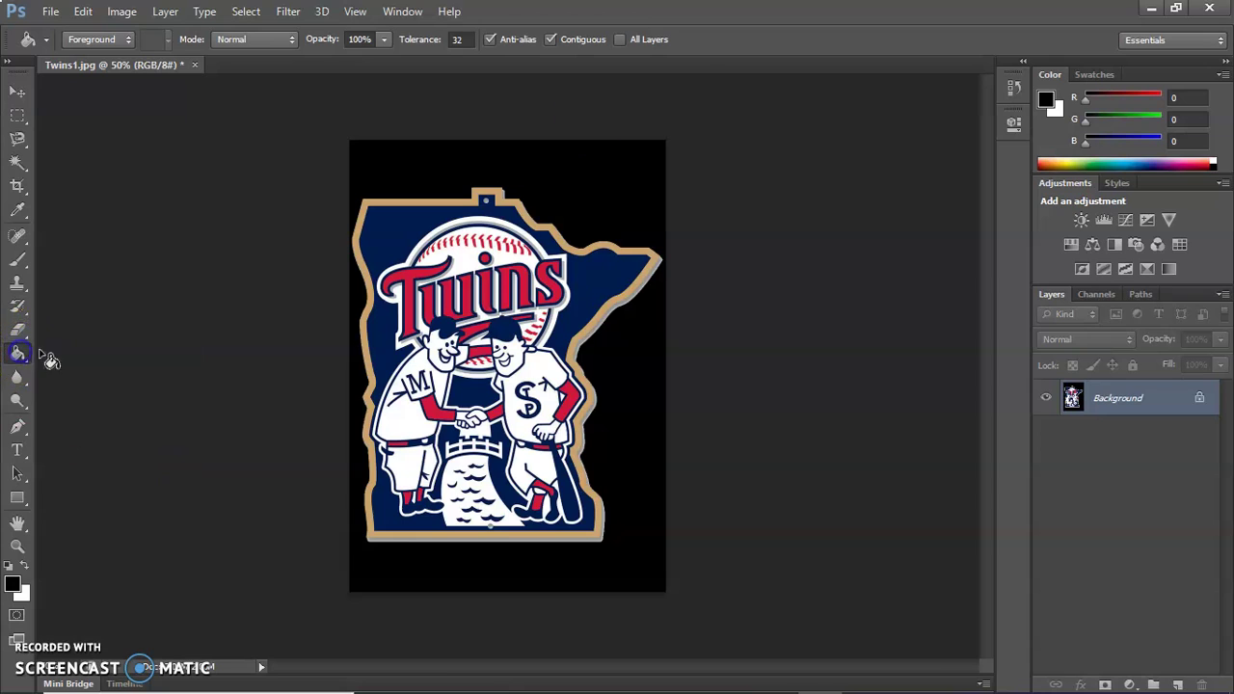
left_click(678, 54)
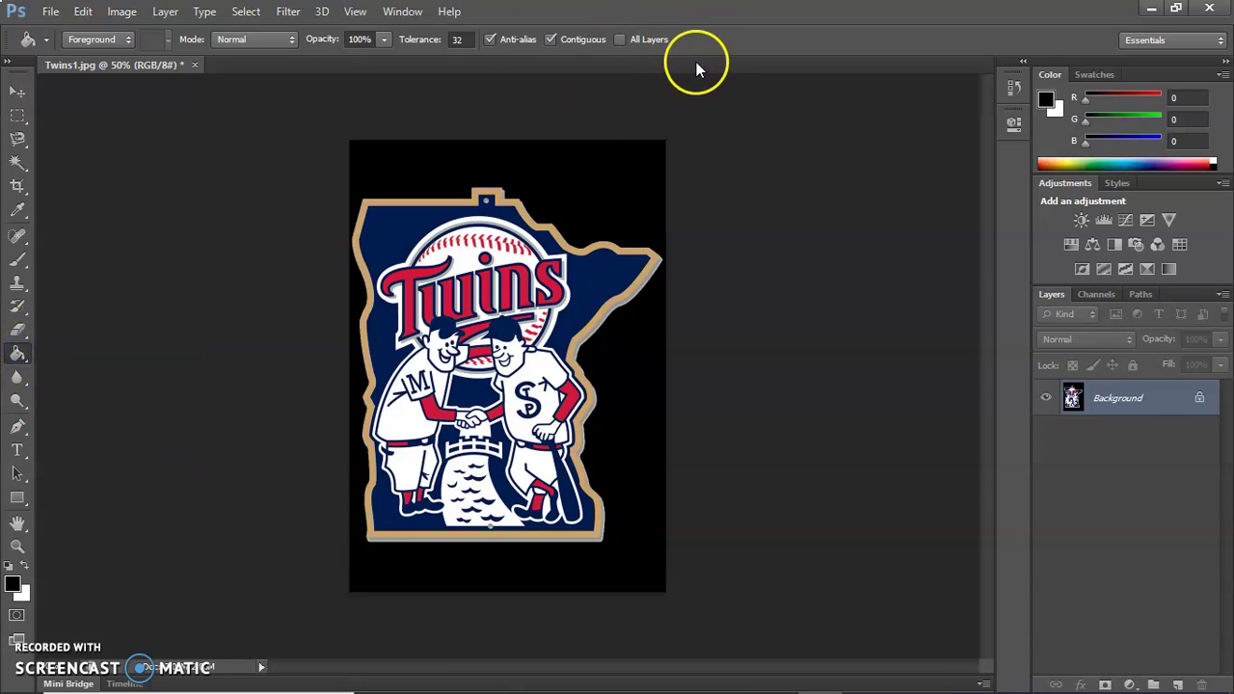
Select the black background with the Magic Wand and Copy Merged the selection
left_click(21, 167)
left_click(55, 179)
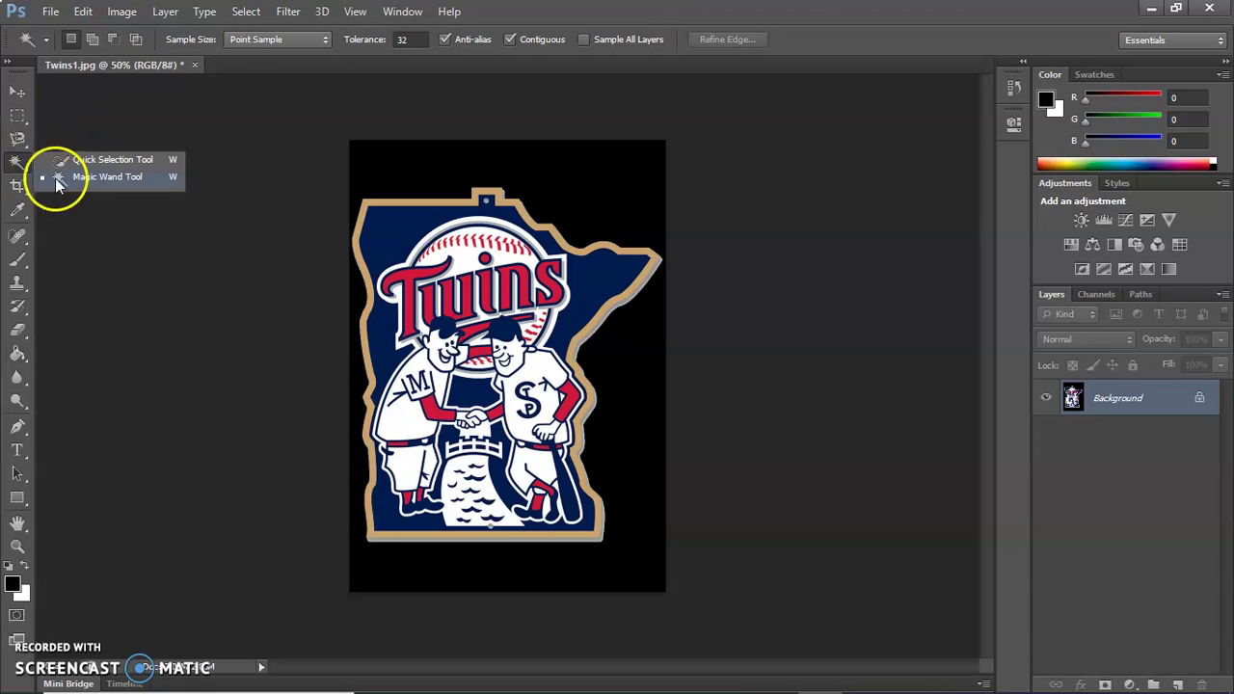
left_click(487, 163)
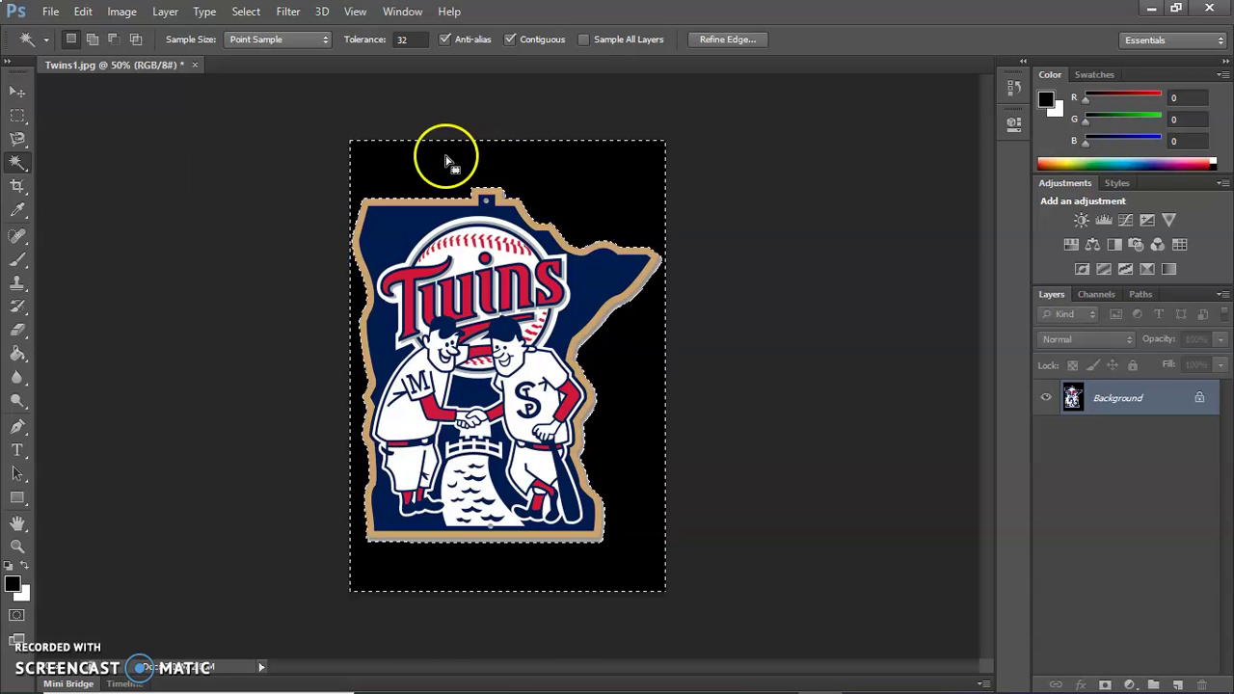
left_click(48, 12)
left_click(83, 12)
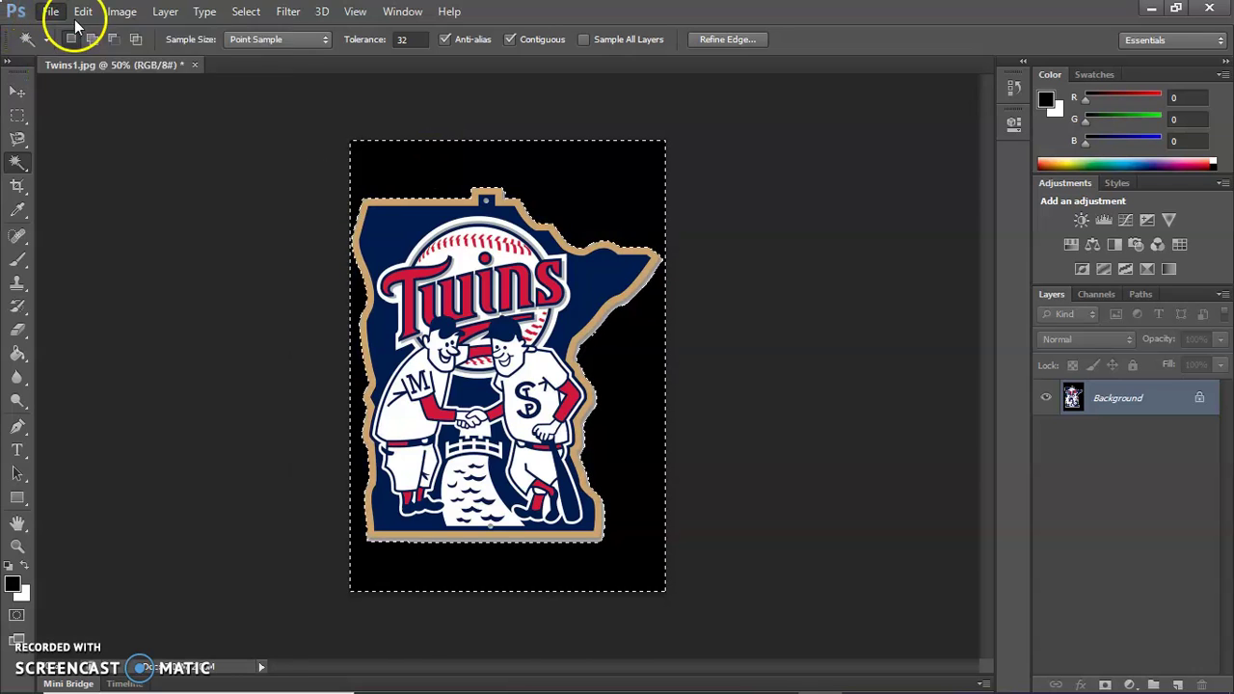
left_click(115, 148)
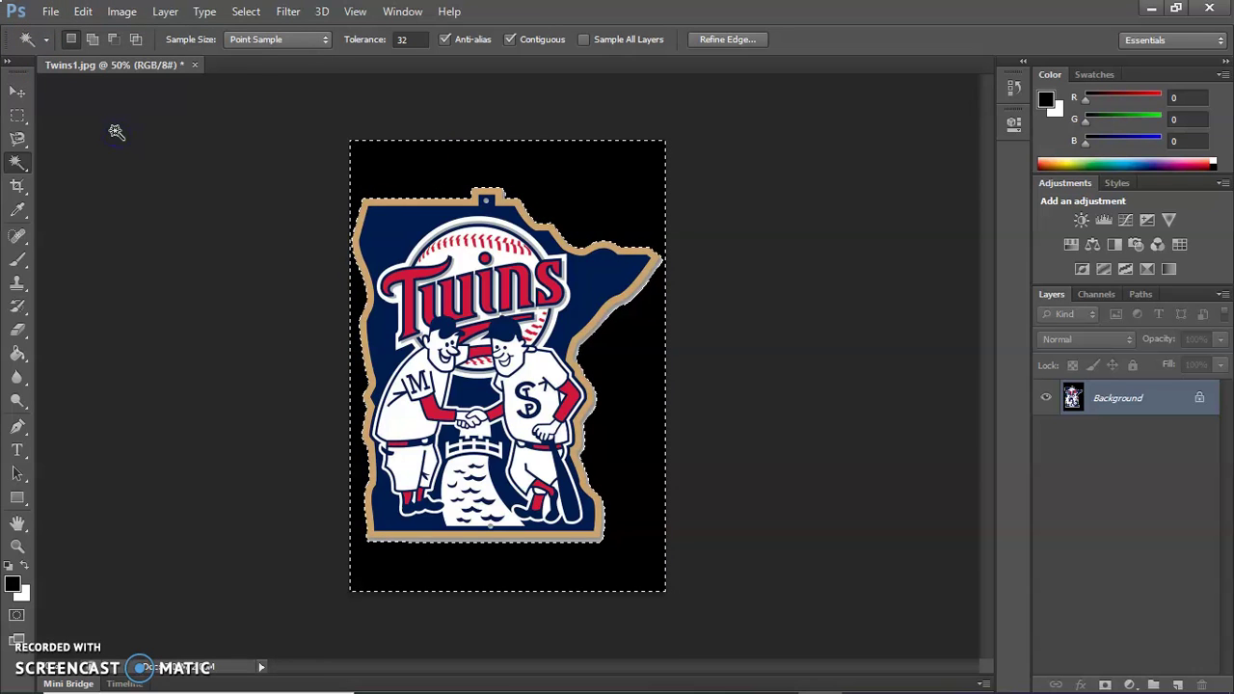
left_click(125, 126)
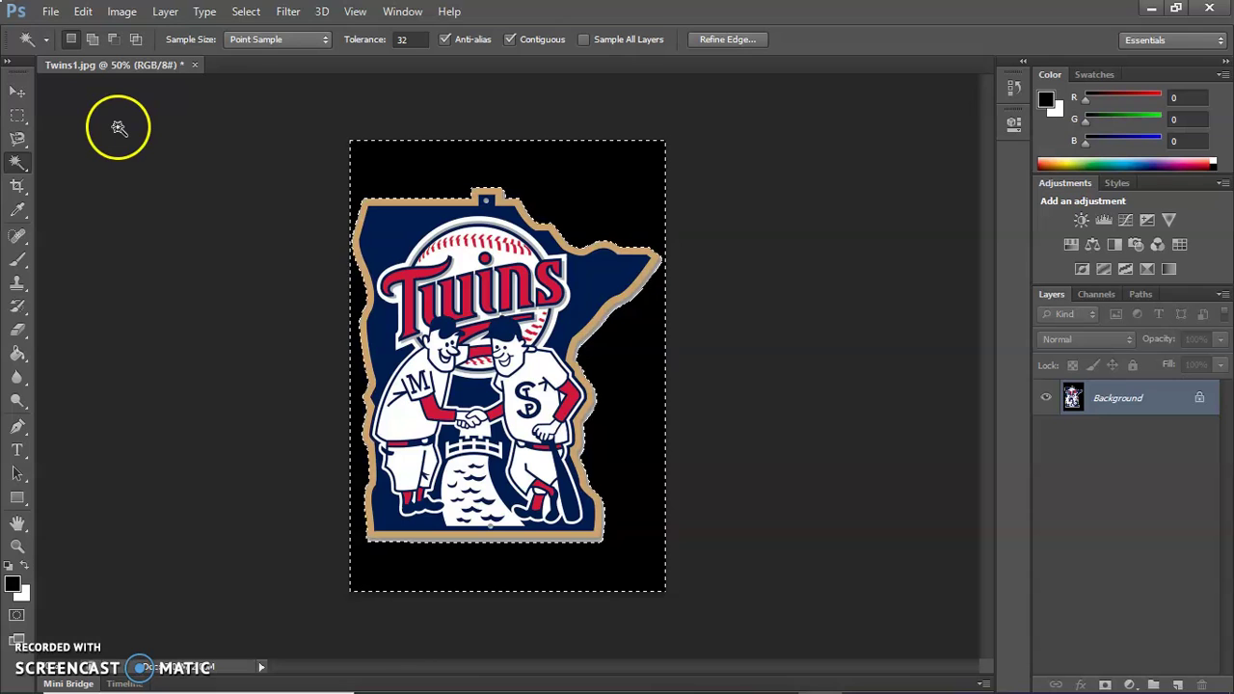
Create a new blank 700 × 1000 px, 72 ppi white document from the Clipboard preset
left_click(50, 11)
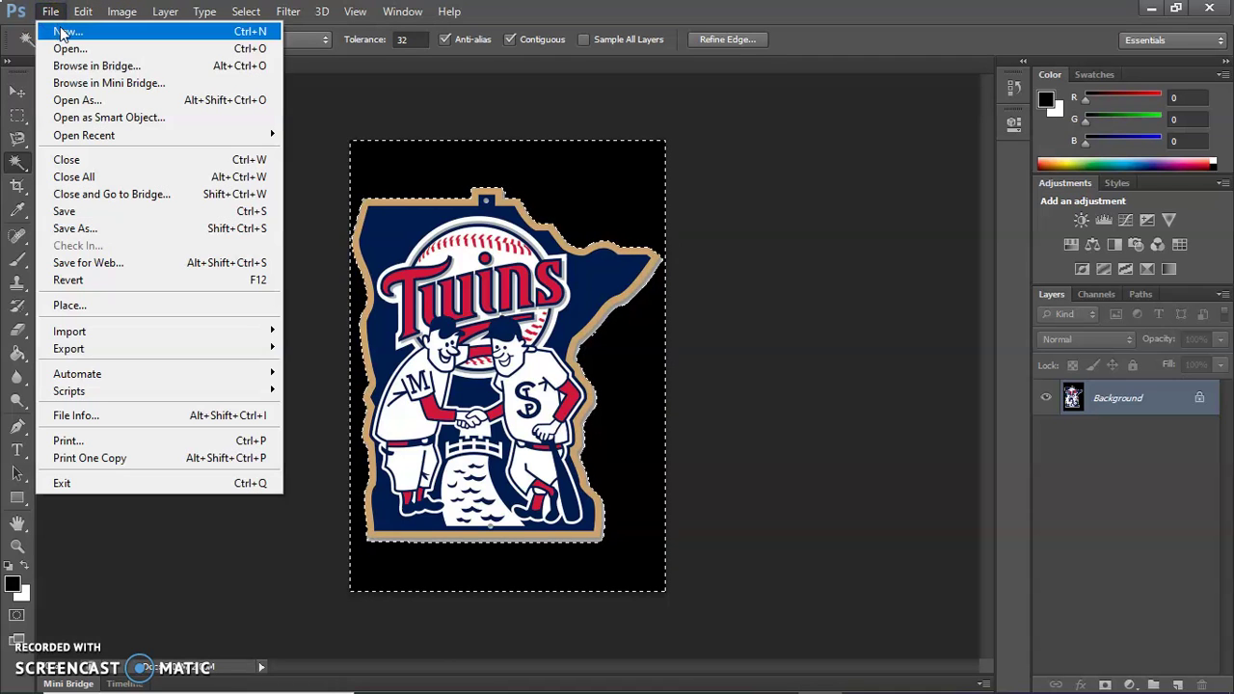
left_click(65, 31)
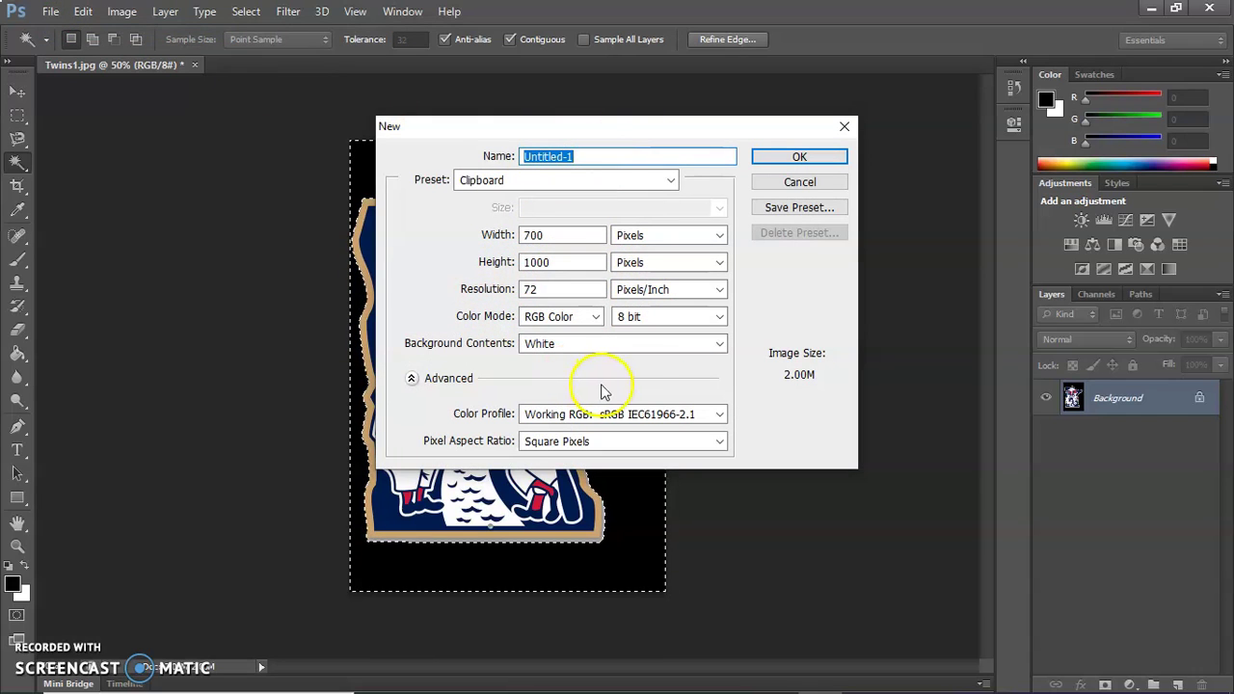
left_click(826, 160)
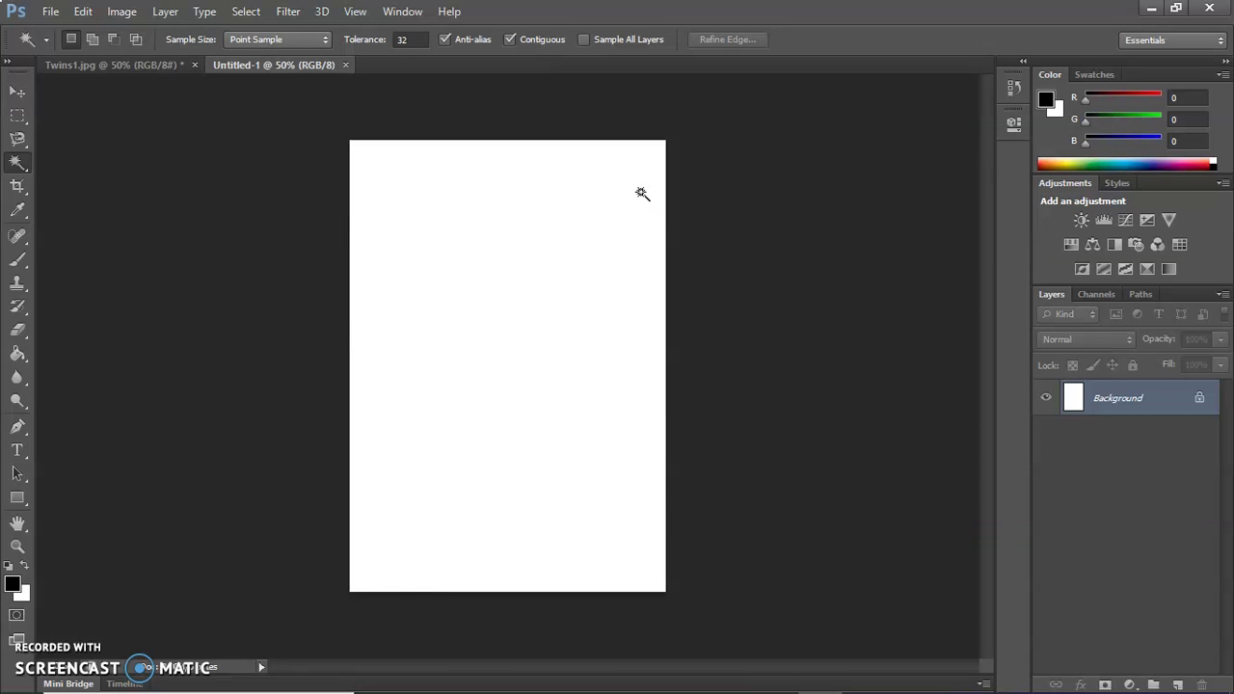
Paste the Minnesota outline as Layer 1 and fill the shape light red
left_click(83, 12)
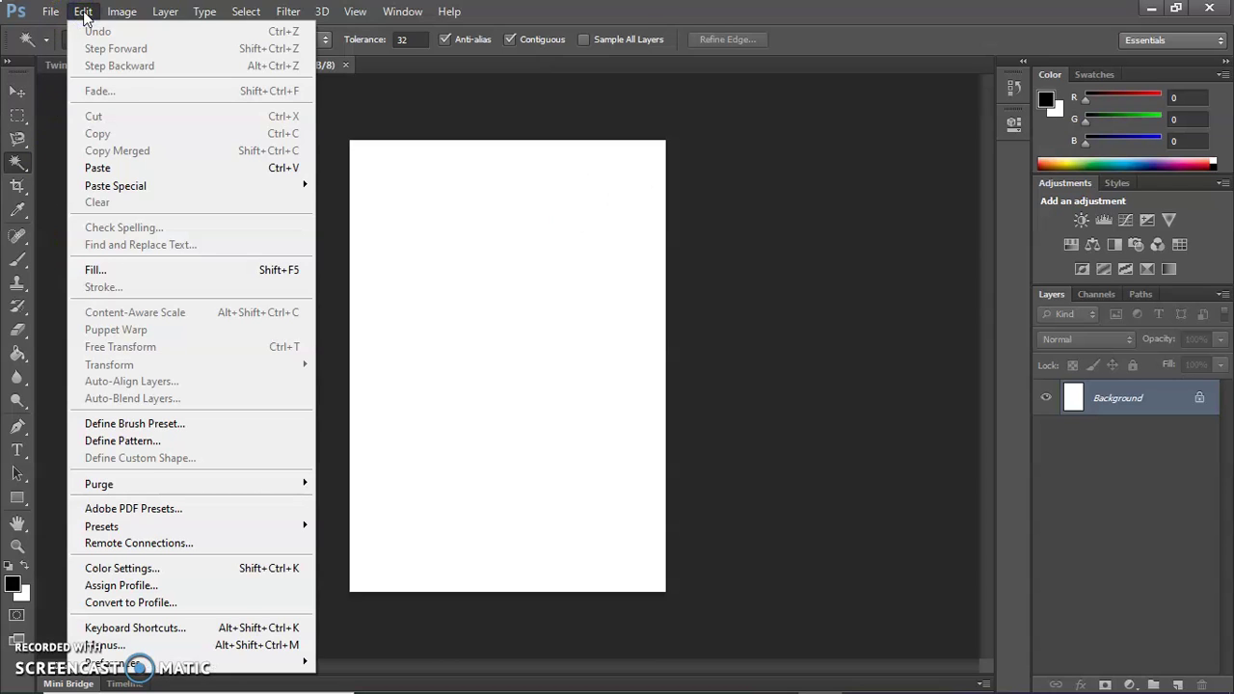
left_click(97, 168)
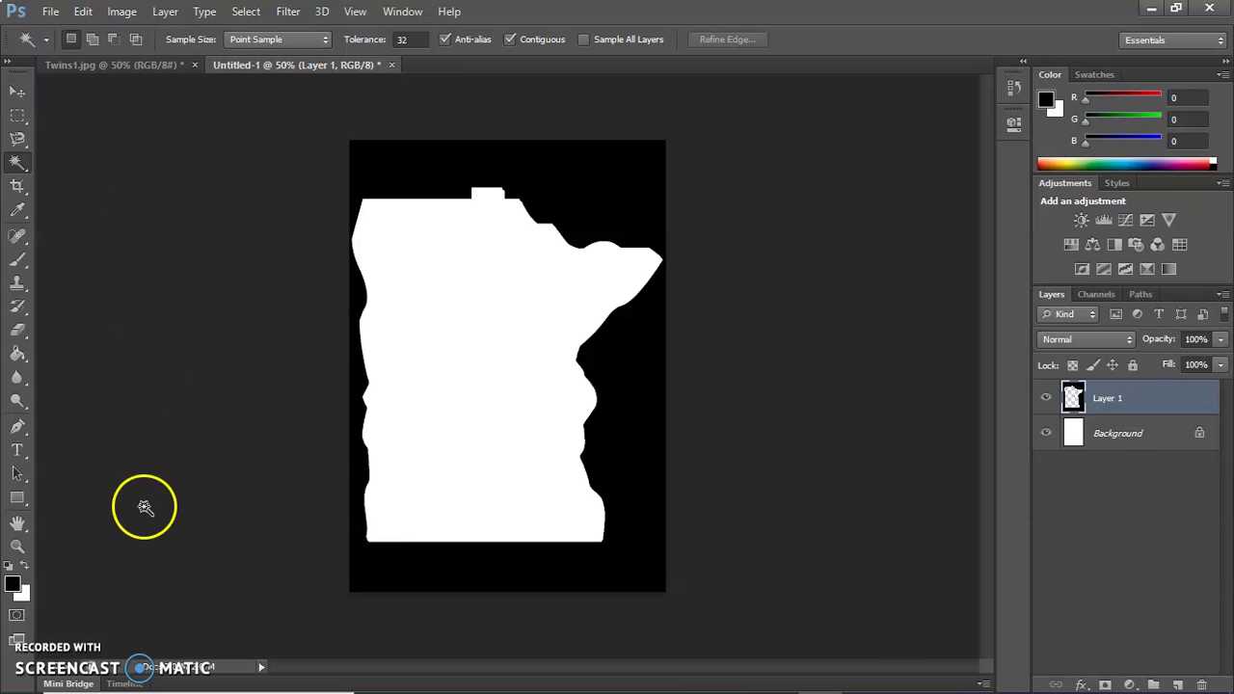
left_click(13, 584)
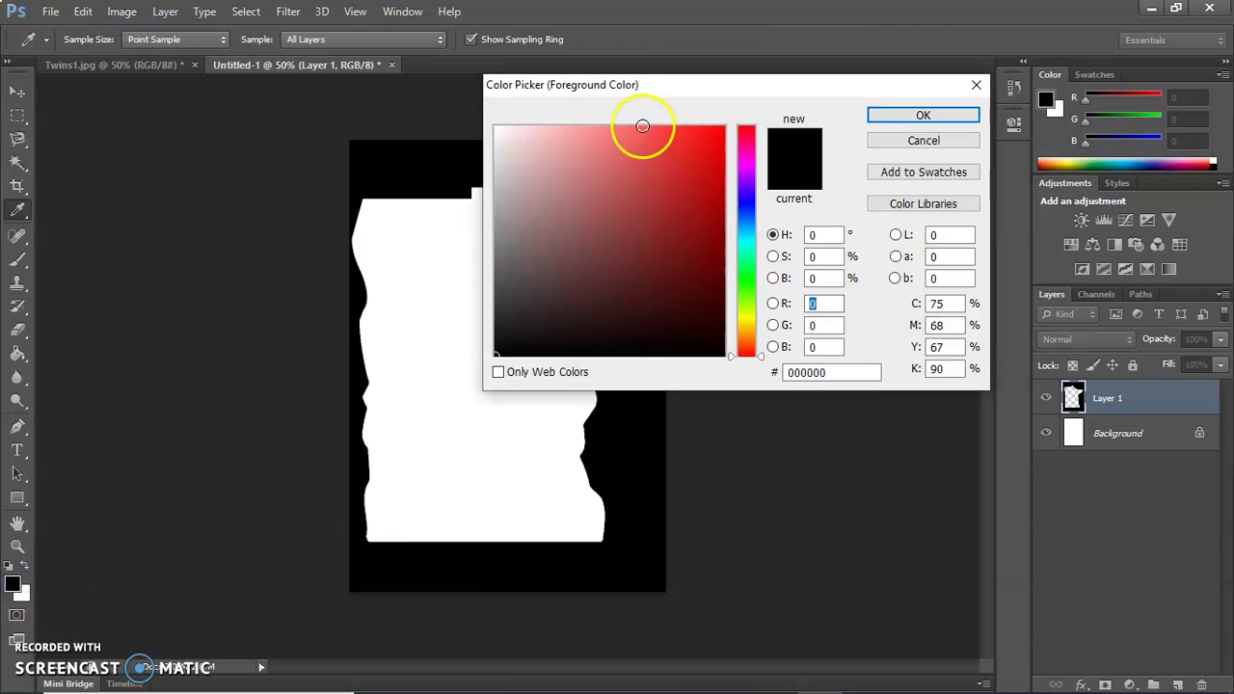
left_click(642, 127)
left_click(924, 115)
key("w")
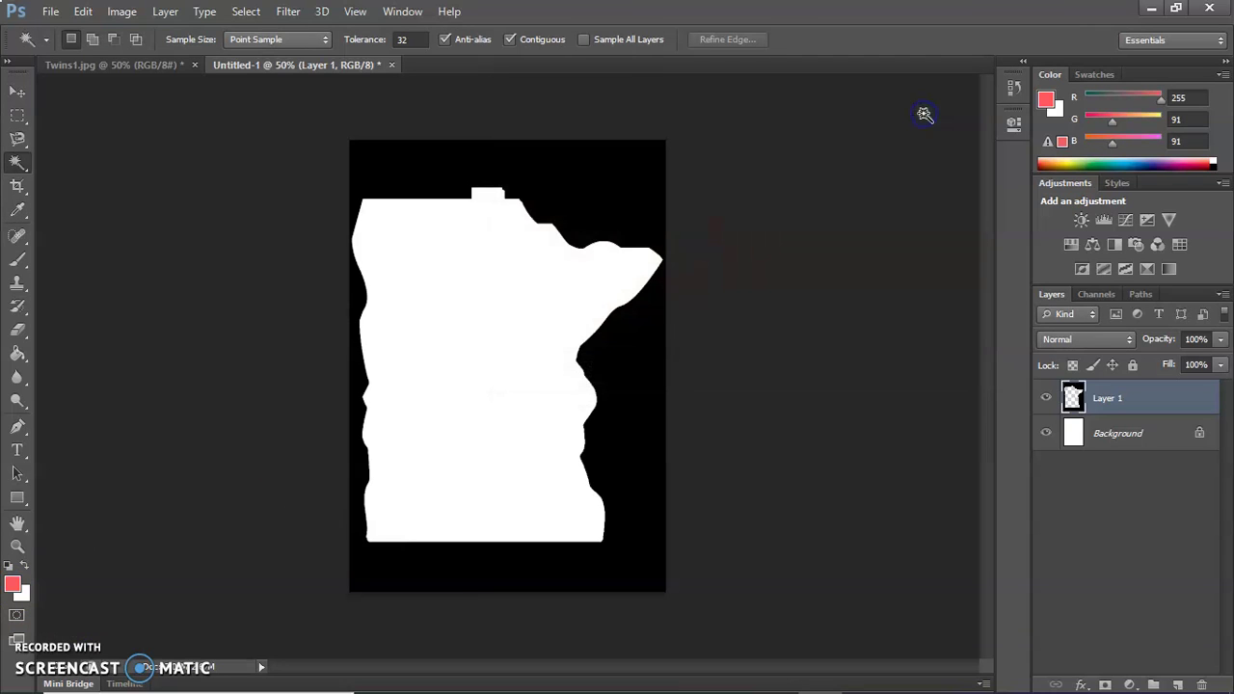
left_click(19, 354)
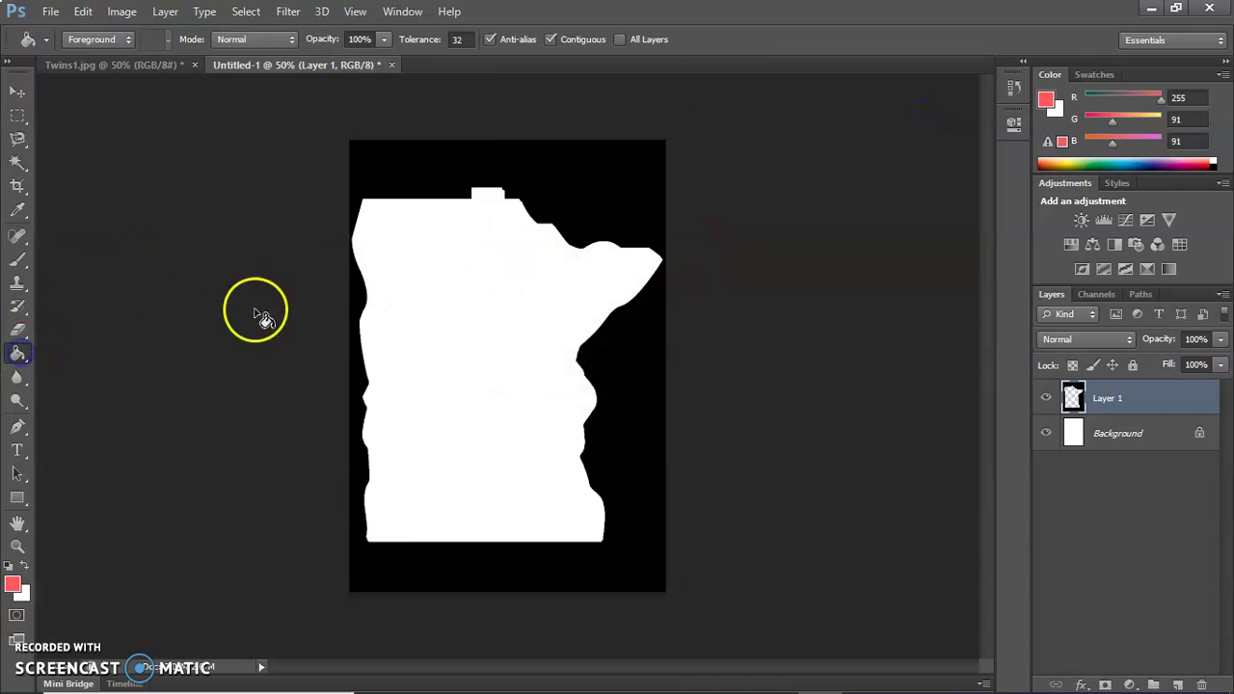
left_click(517, 312)
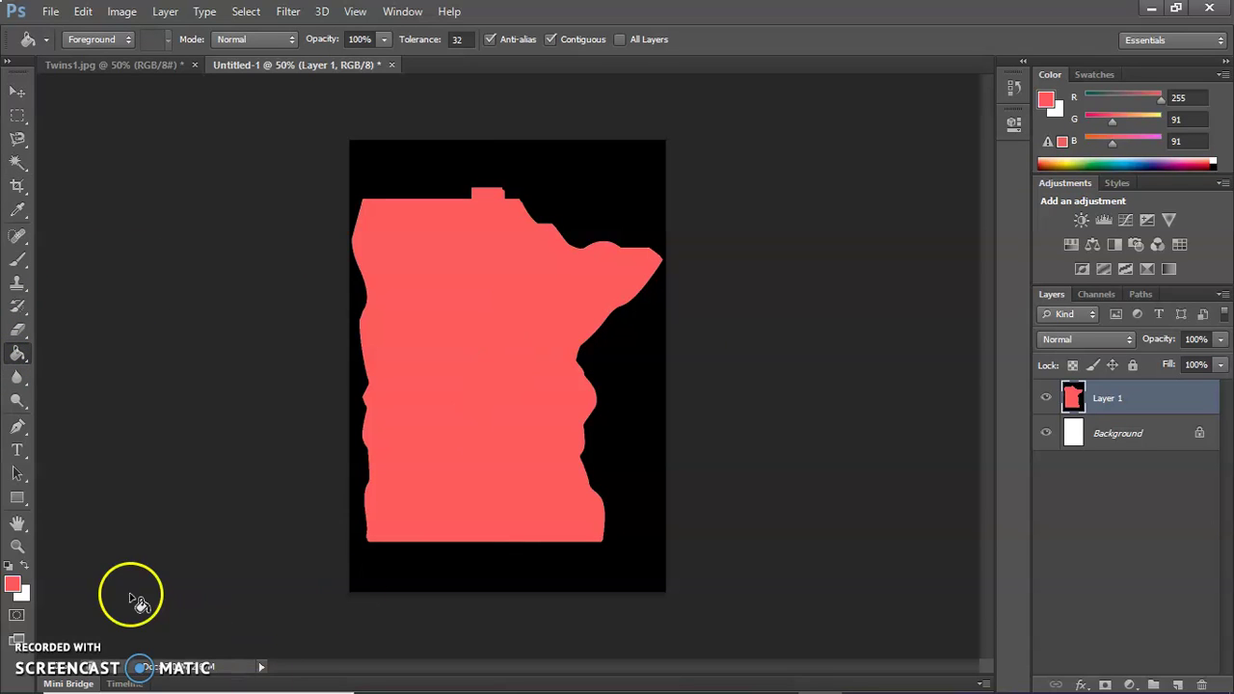
Fill the surroundings white and the Minnesota shape solid black
left_click(23, 568)
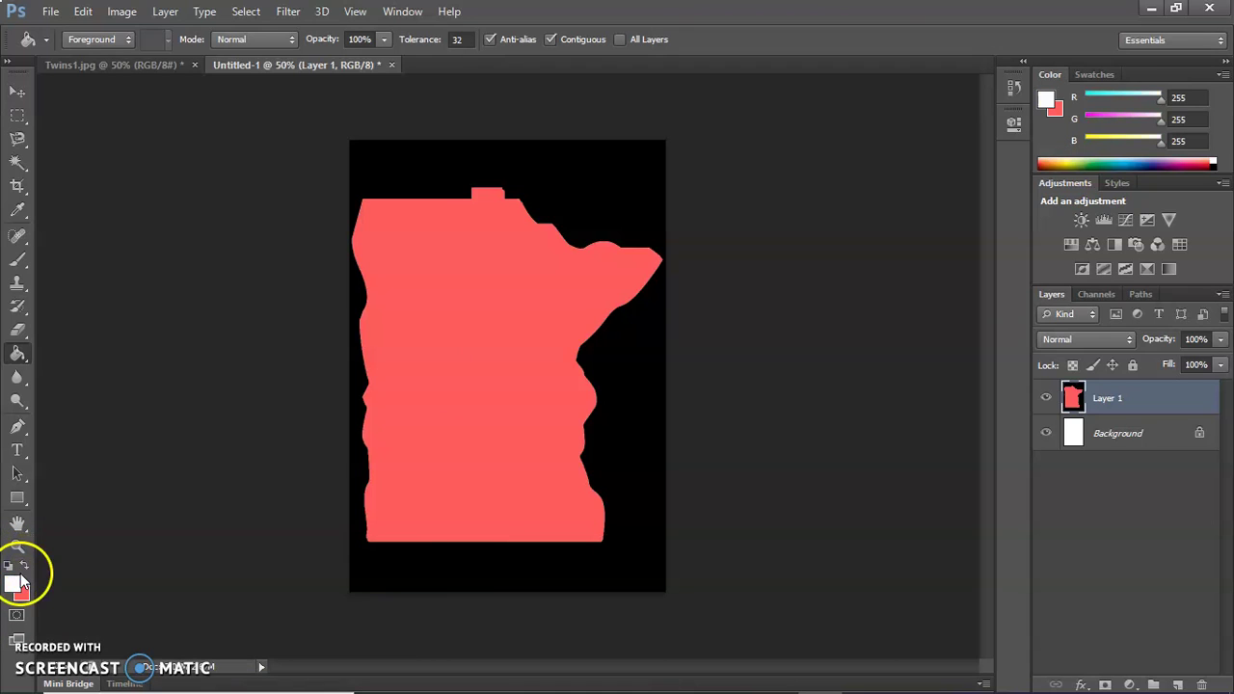
left_click(521, 167)
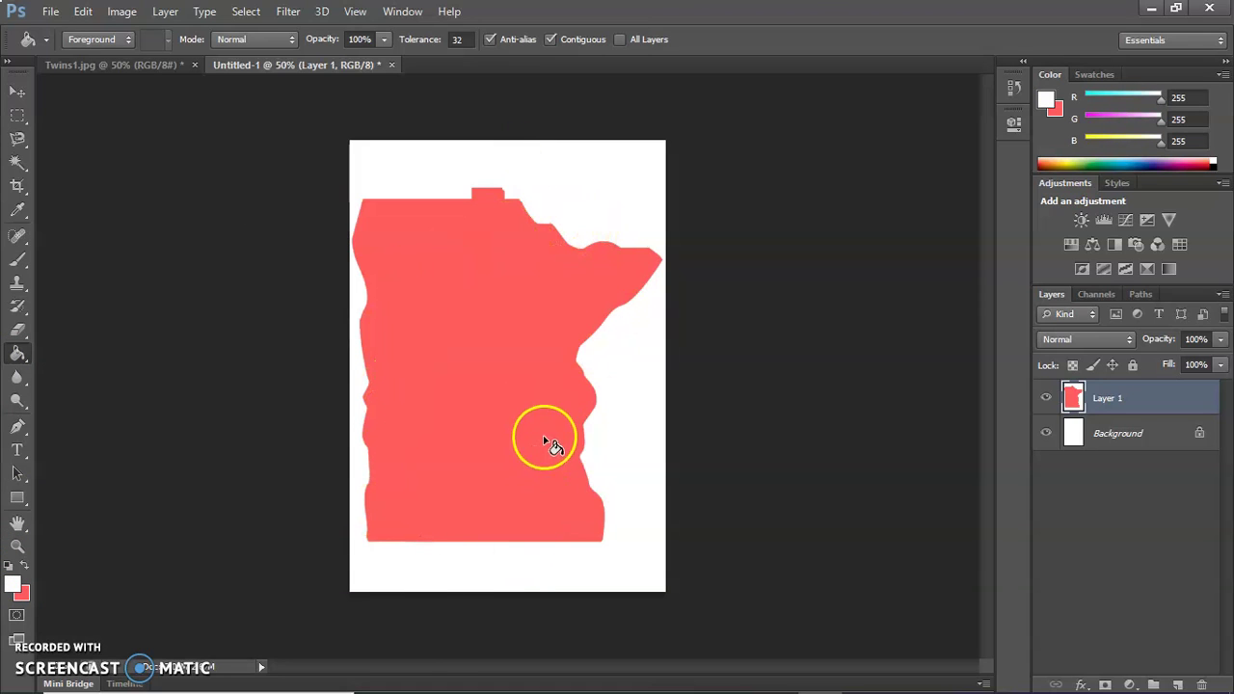
left_click(8, 566)
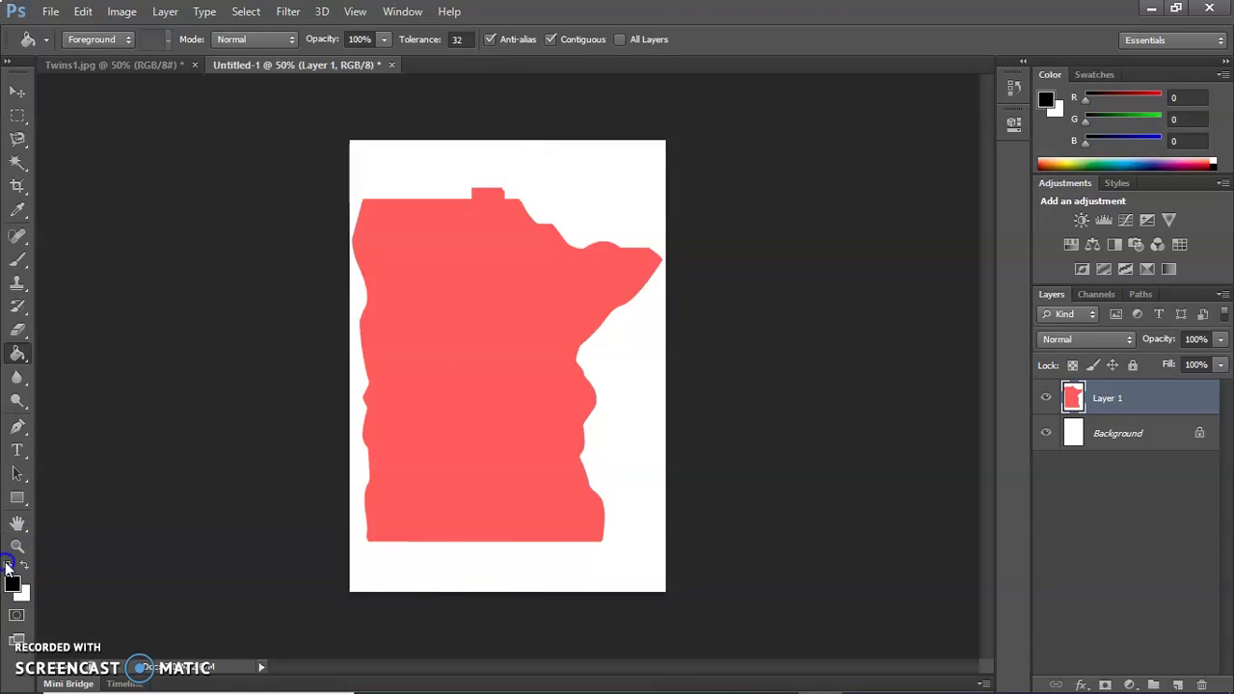
left_click(503, 336)
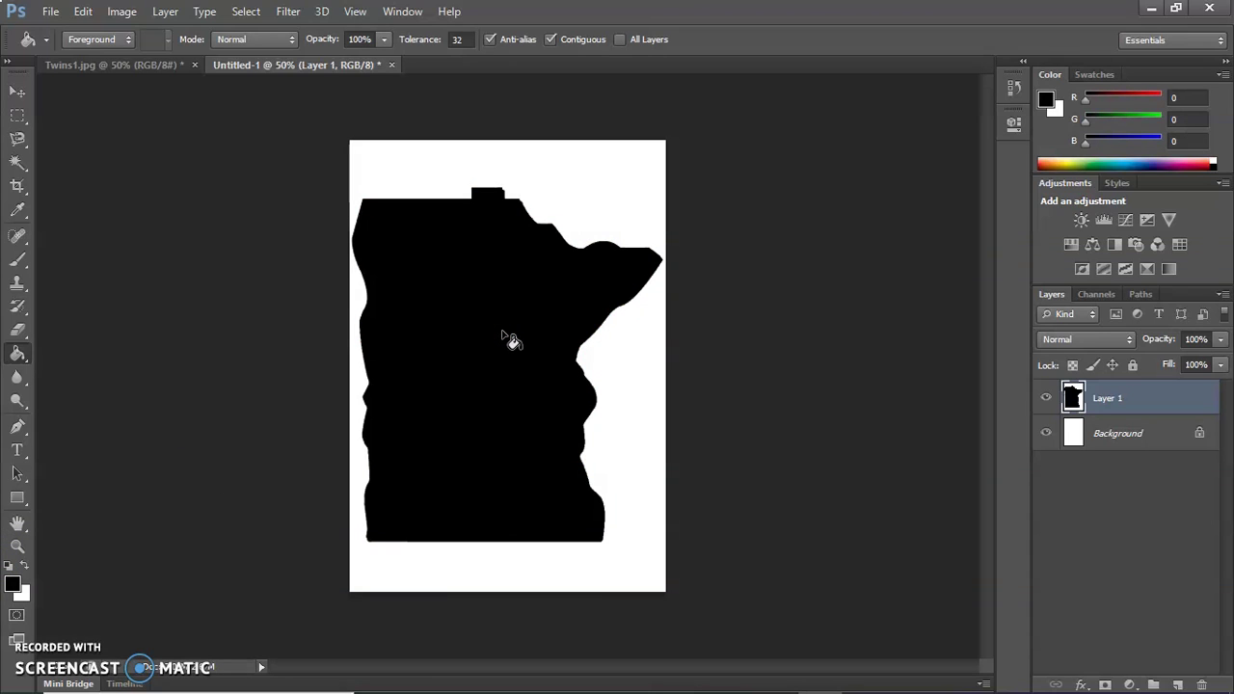
Save a copy to the Desktop as Twins1Outline.jpg in JPEG format at quality 12
left_click(54, 11)
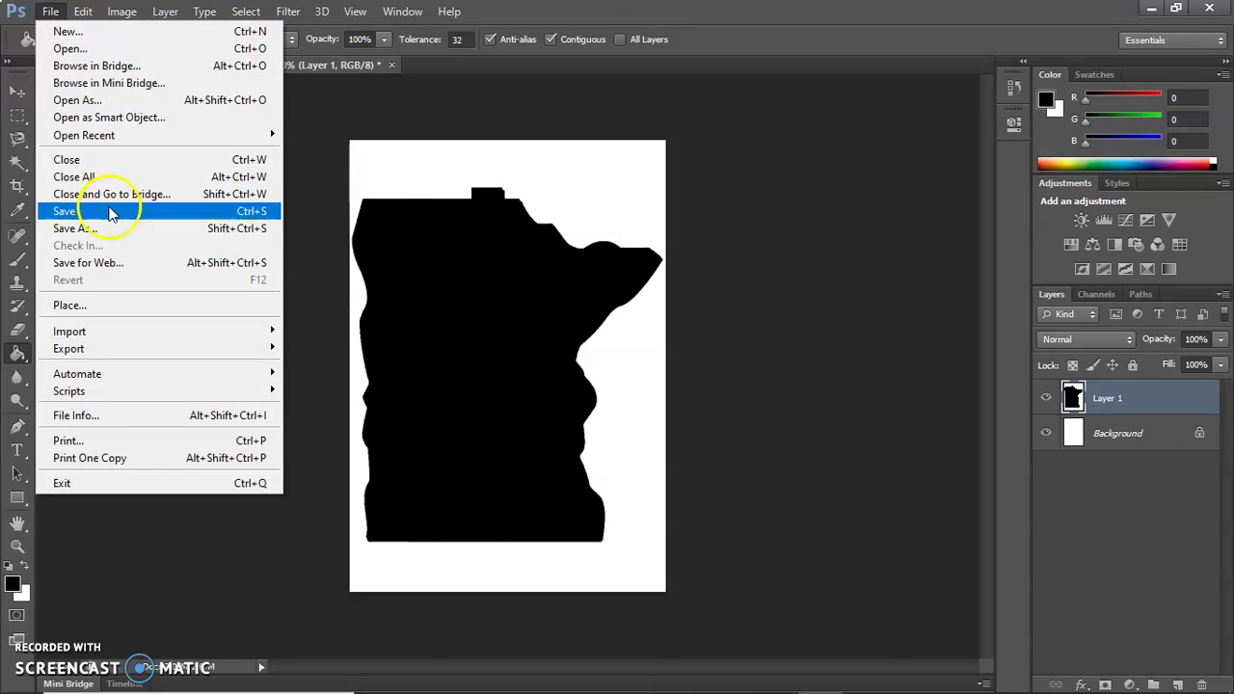
left_click(108, 228)
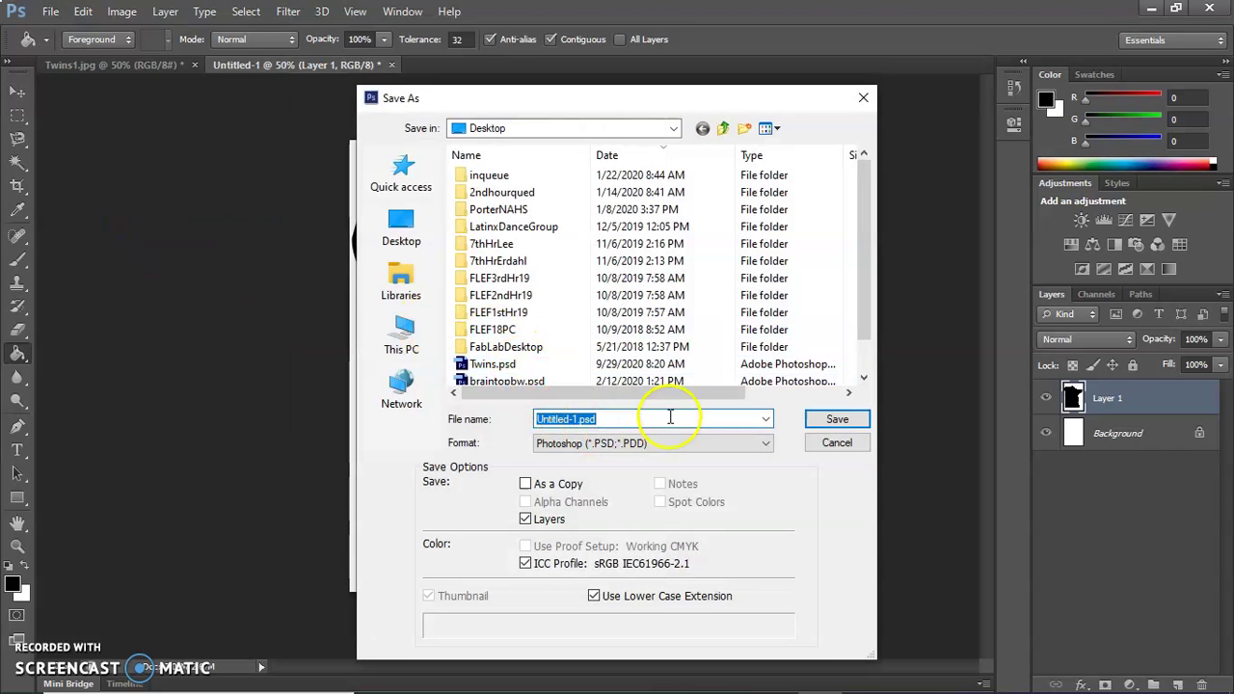
type("Twi")
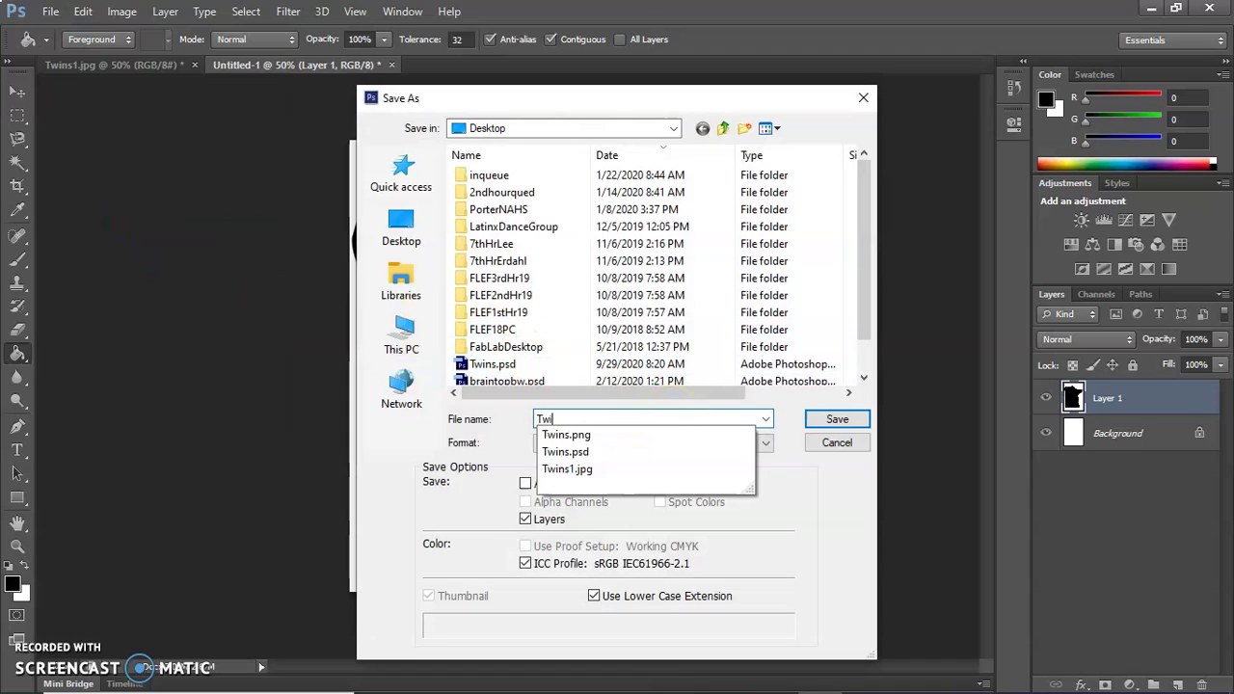
type("ns1")
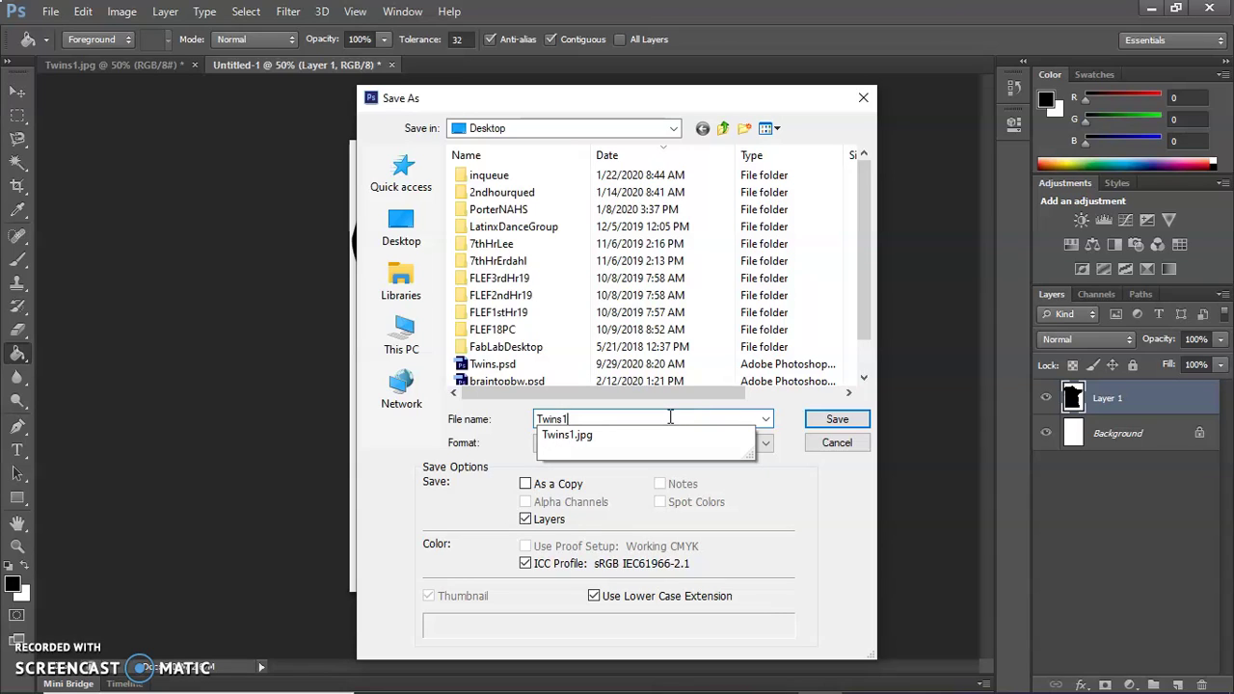
type("0utline")
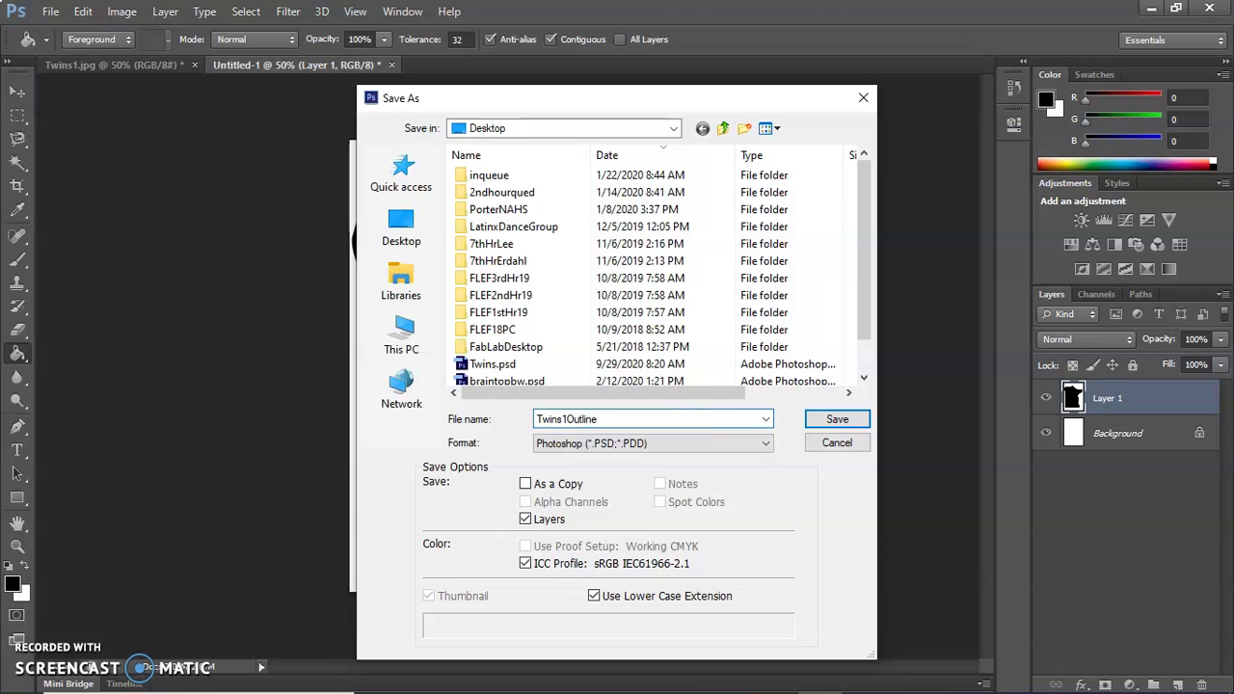
left_click(666, 444)
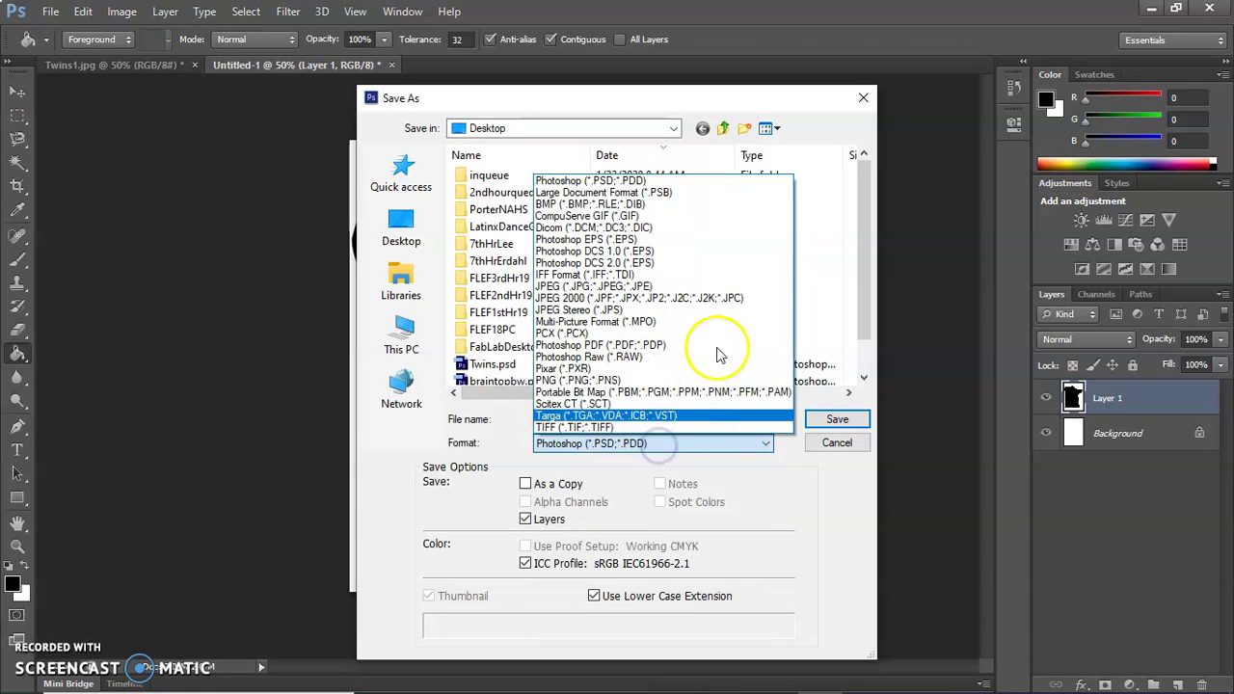
left_click(705, 286)
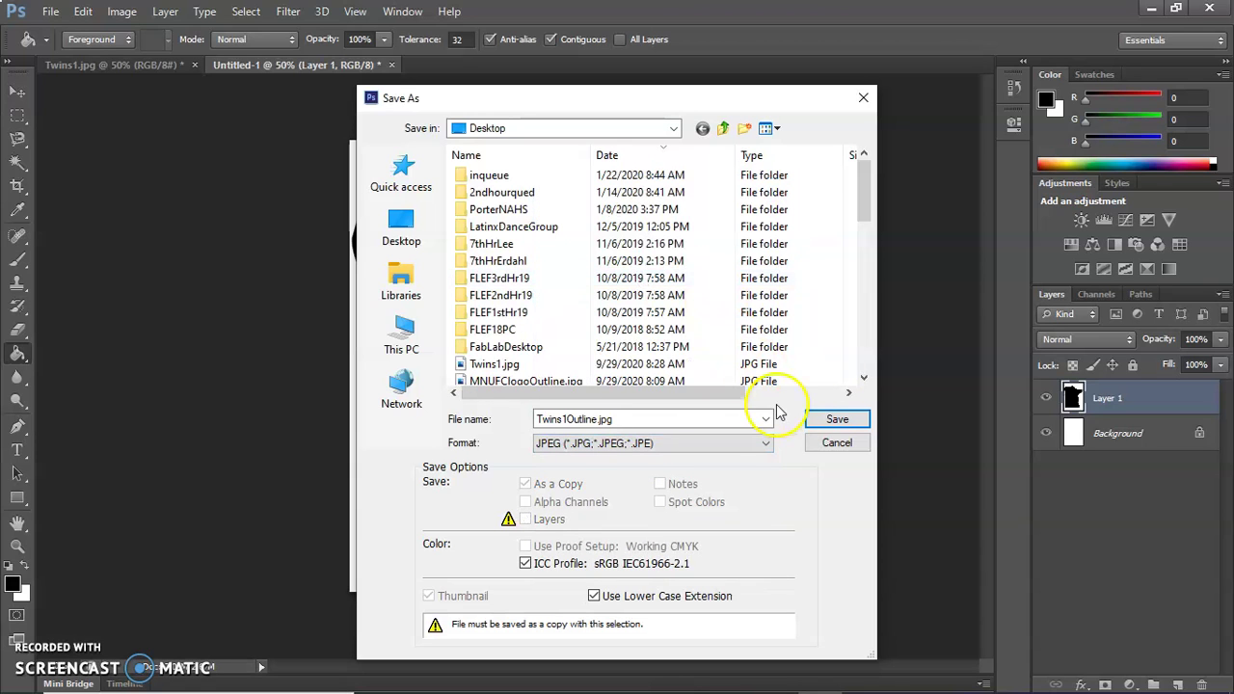
left_click(839, 417)
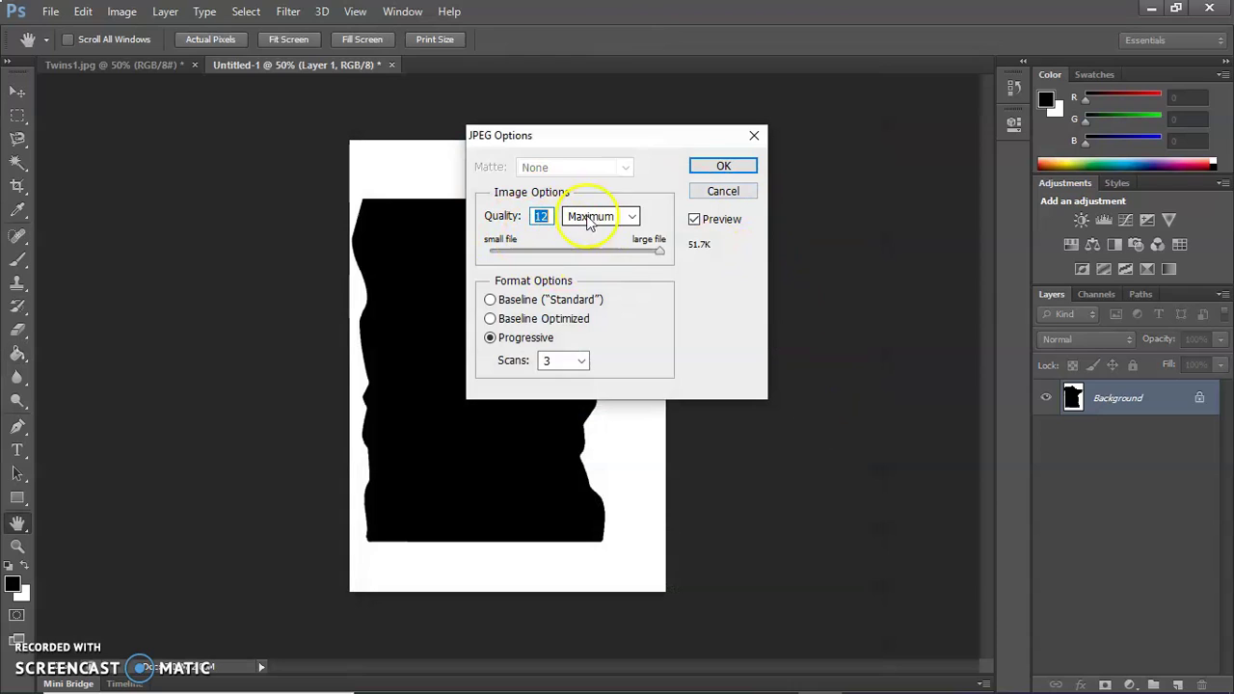
left_click(723, 169)
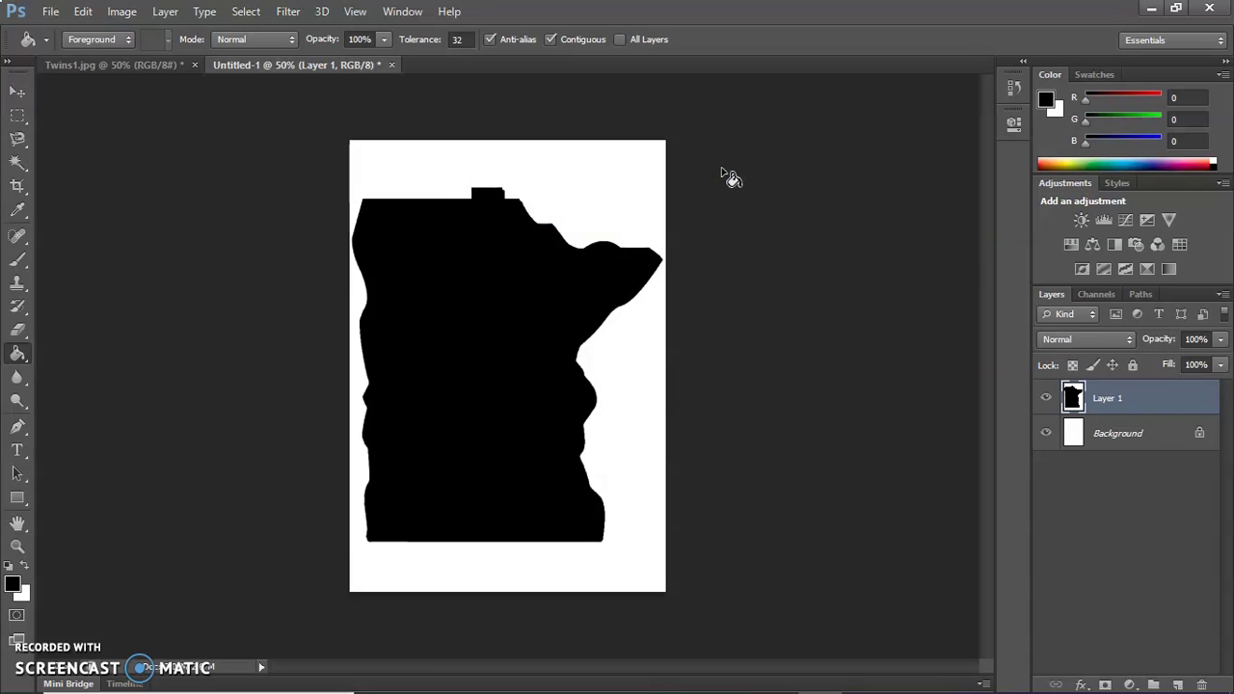
Bring the Twins1.jpg logo forward, then switch over to Illustrator
left_click(115, 65)
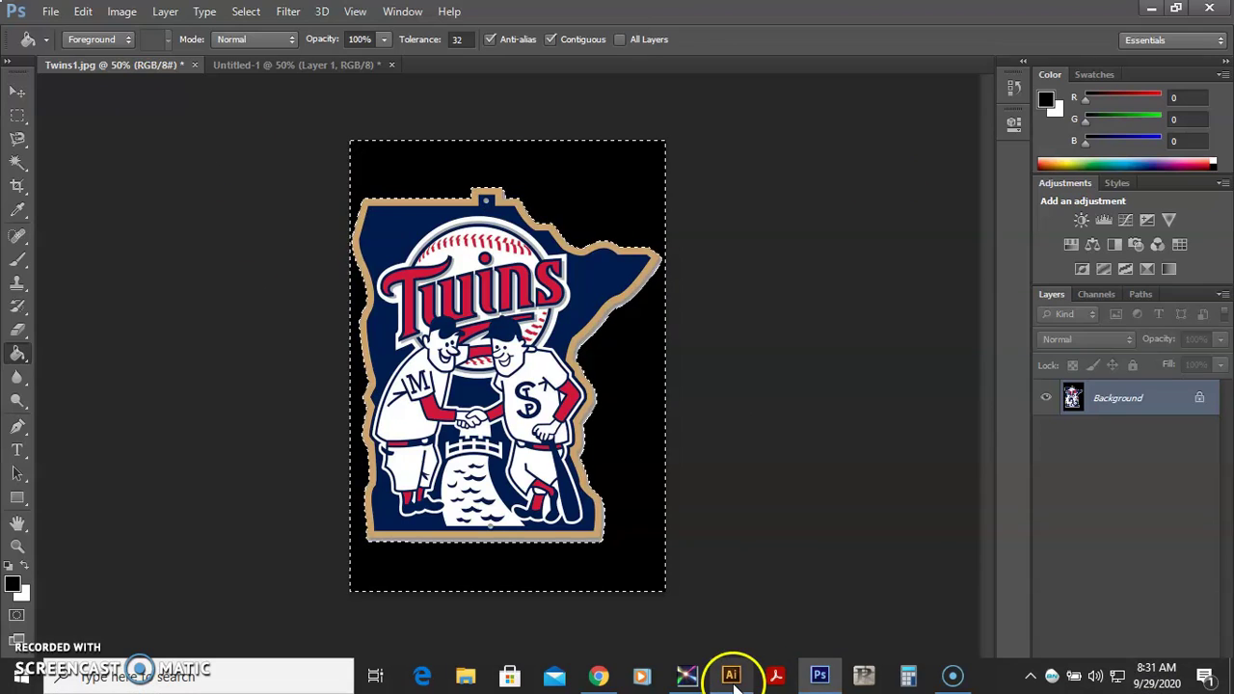
left_click(732, 679)
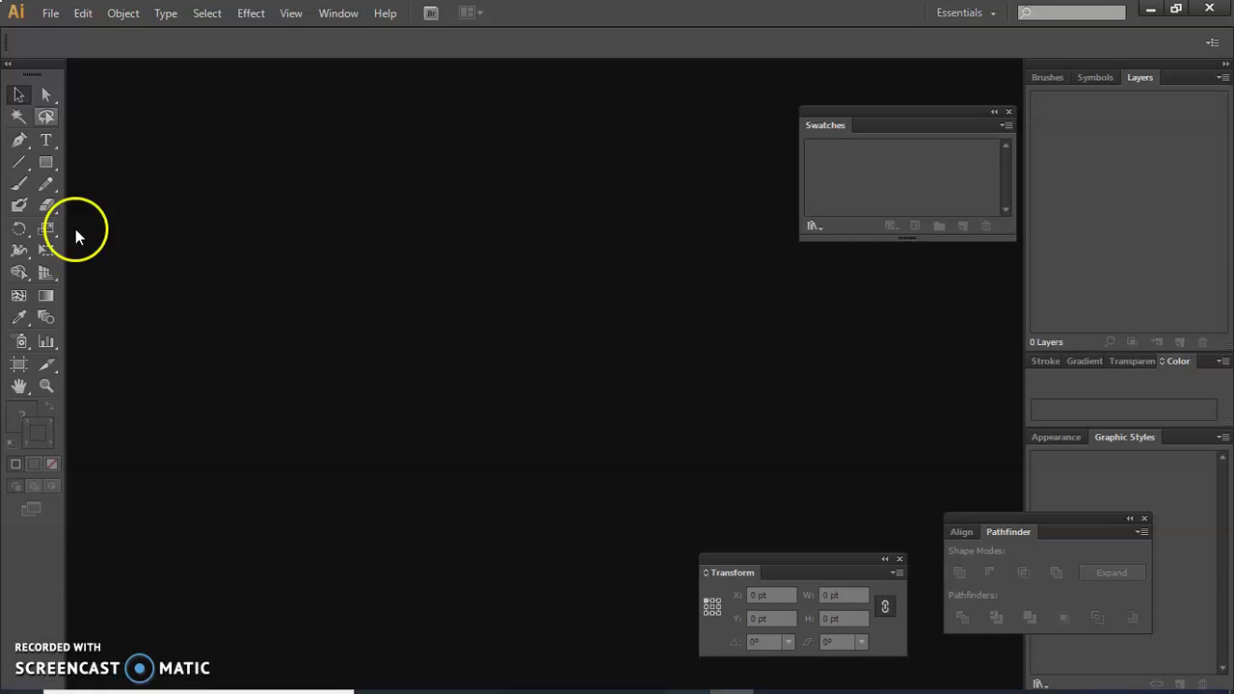
Create a new 12 × 12 in CMYK Illustrator document at 300 ppi with inch units
left_click(46, 12)
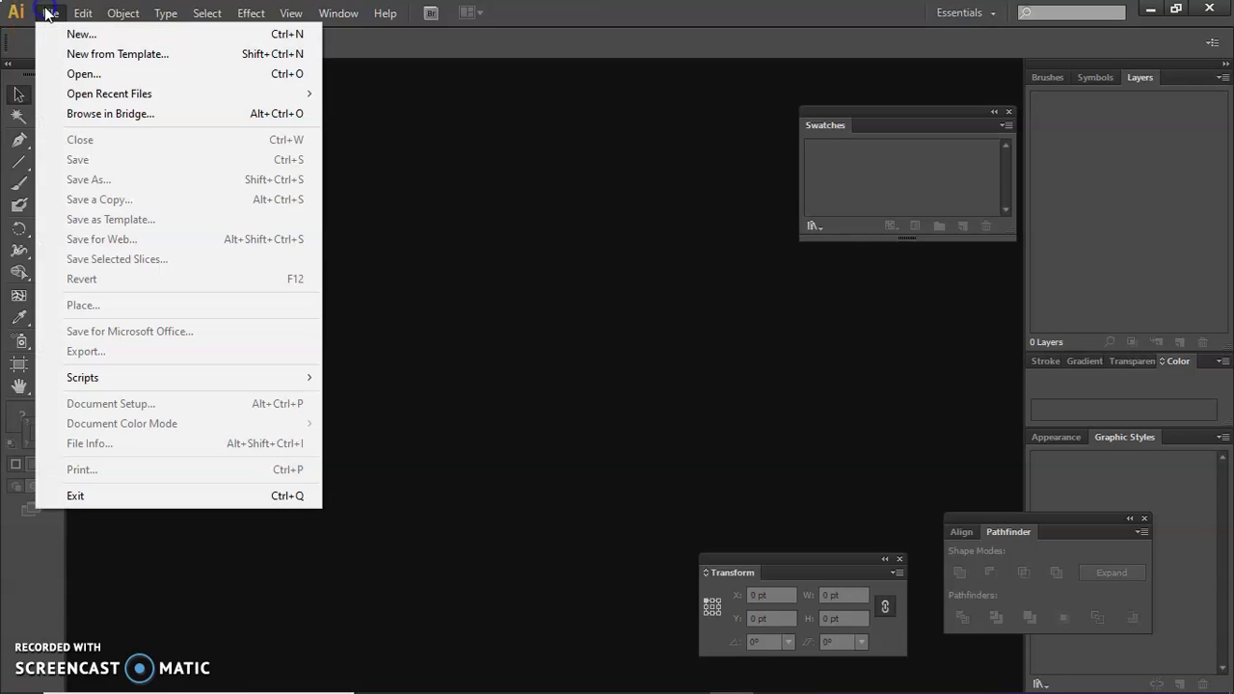
left_click(82, 41)
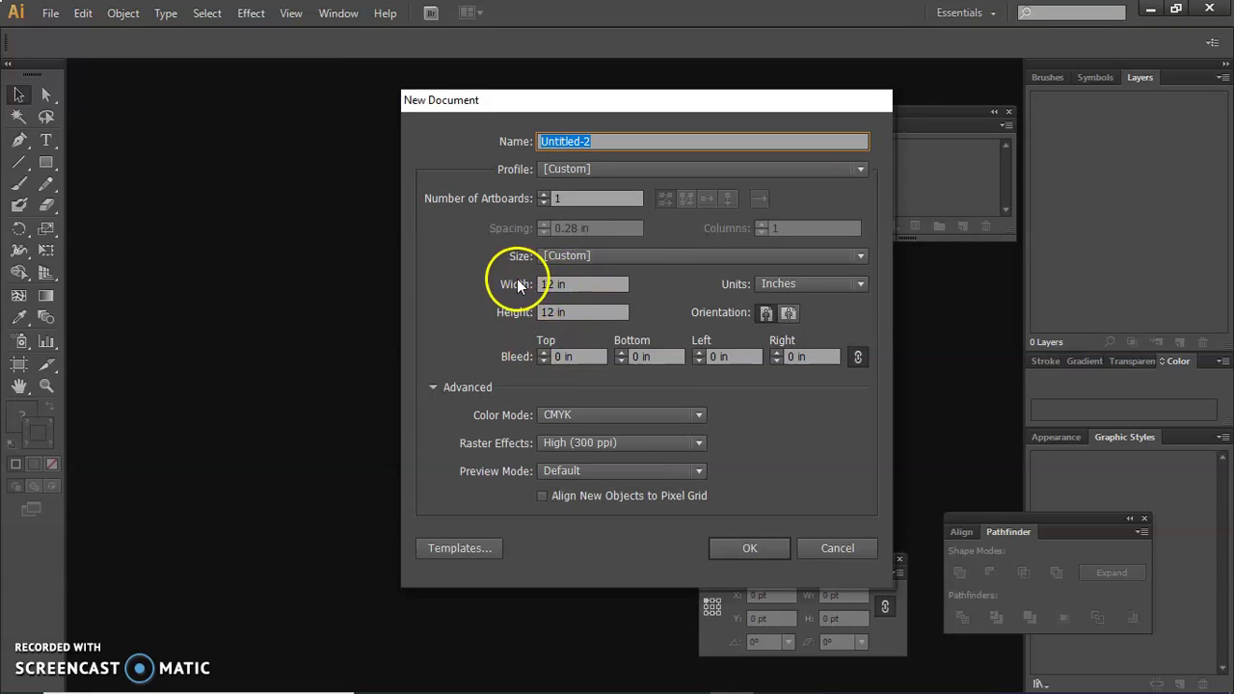
left_click(787, 281)
left_click(687, 286)
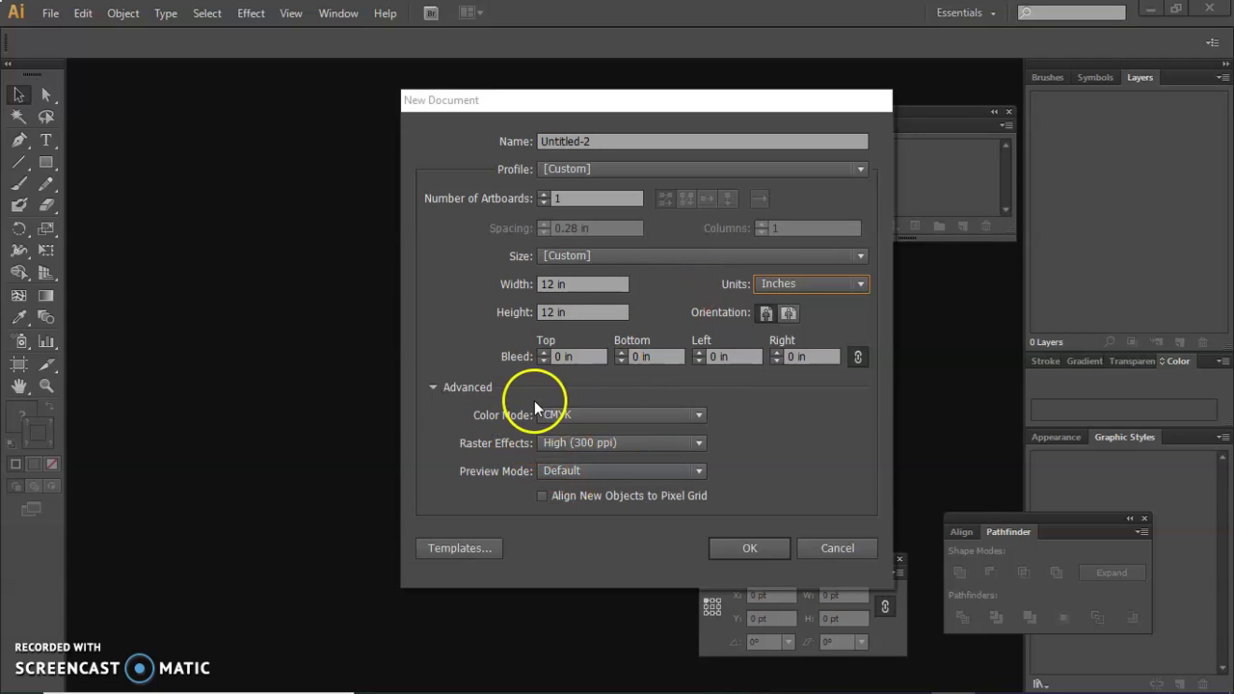
left_click(434, 386)
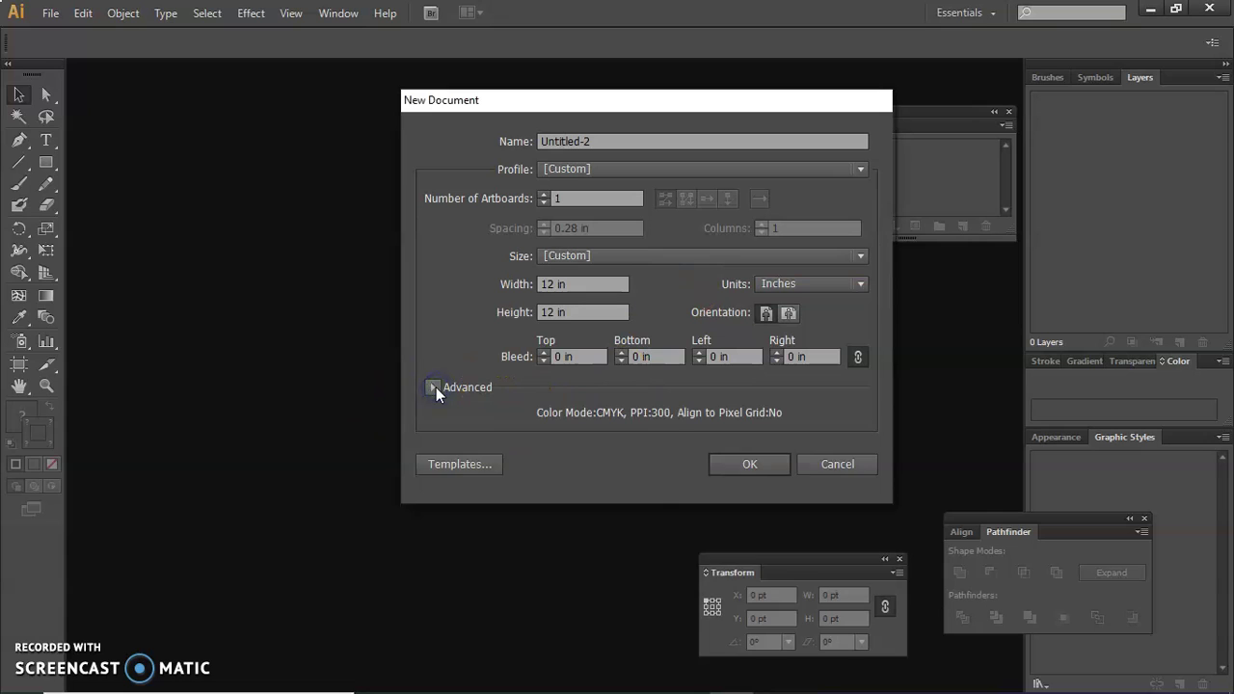
left_click(435, 387)
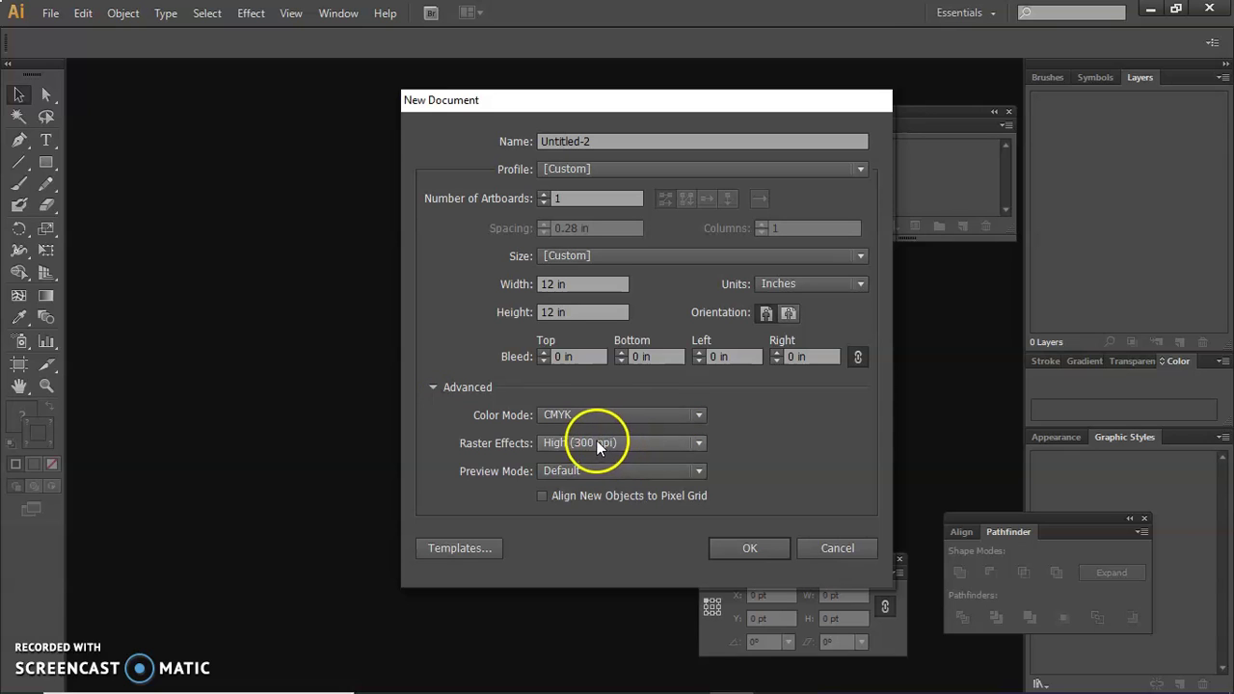
left_click(746, 545)
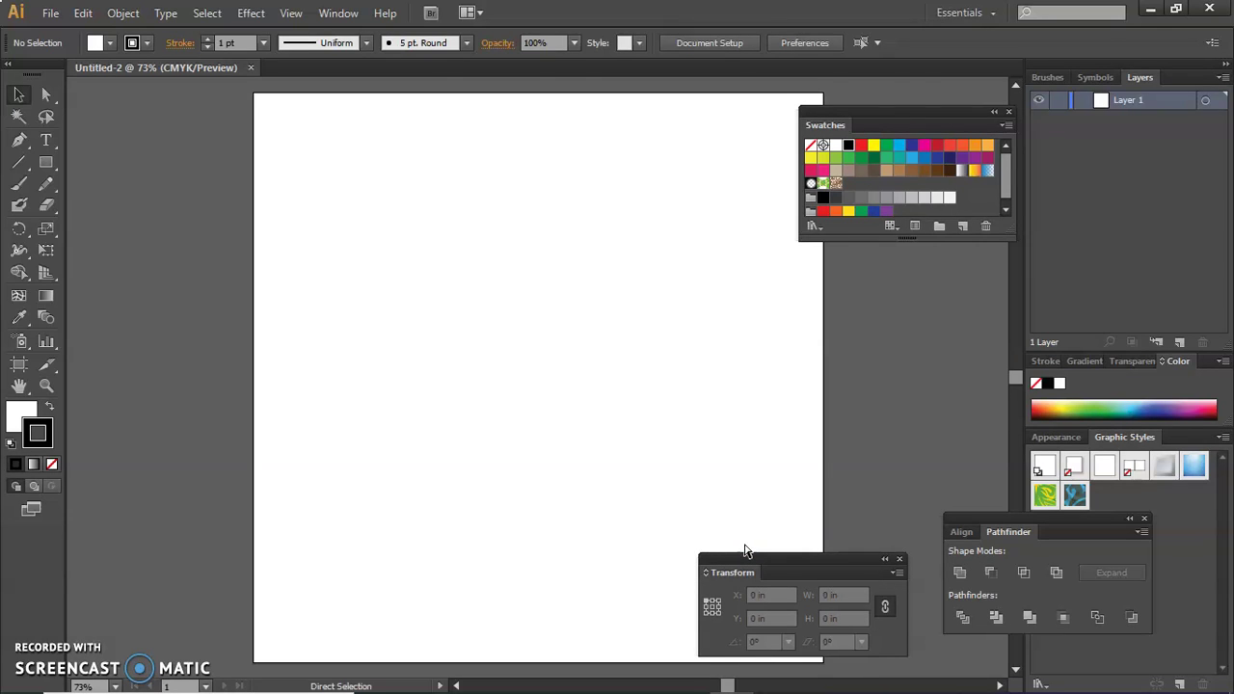
Show the rulers and the grid over the artboard
key("ctrl+r")
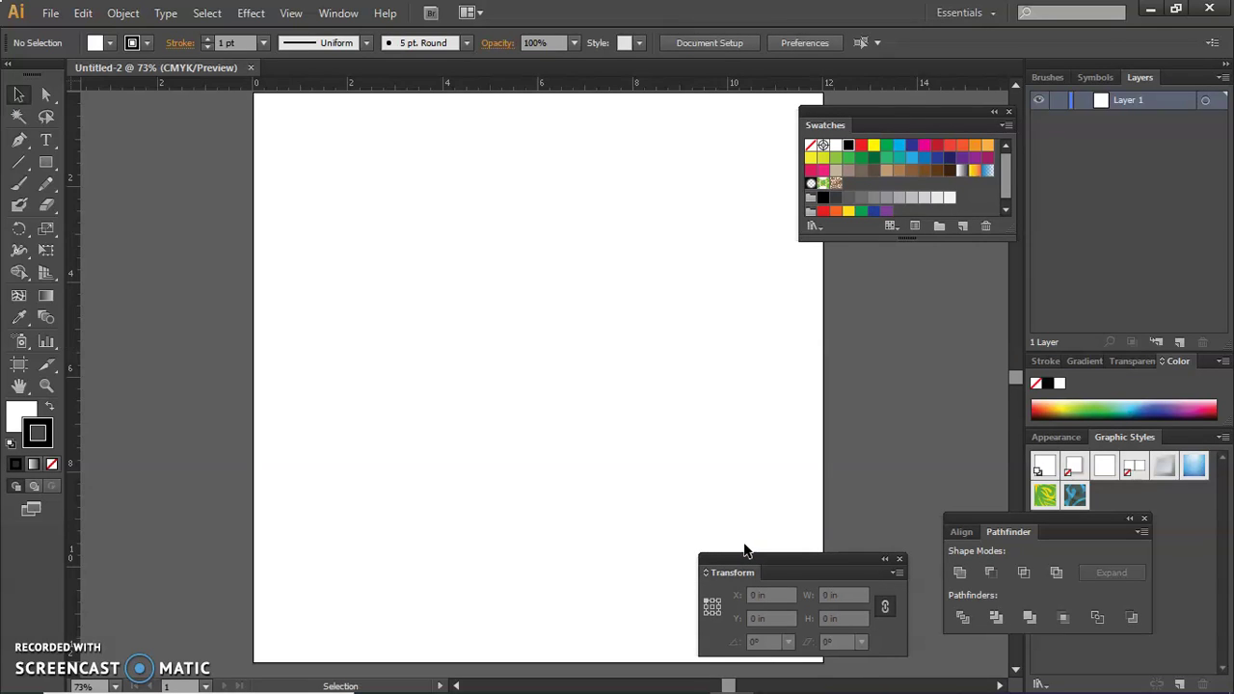
key("ctrl+apostrophe")
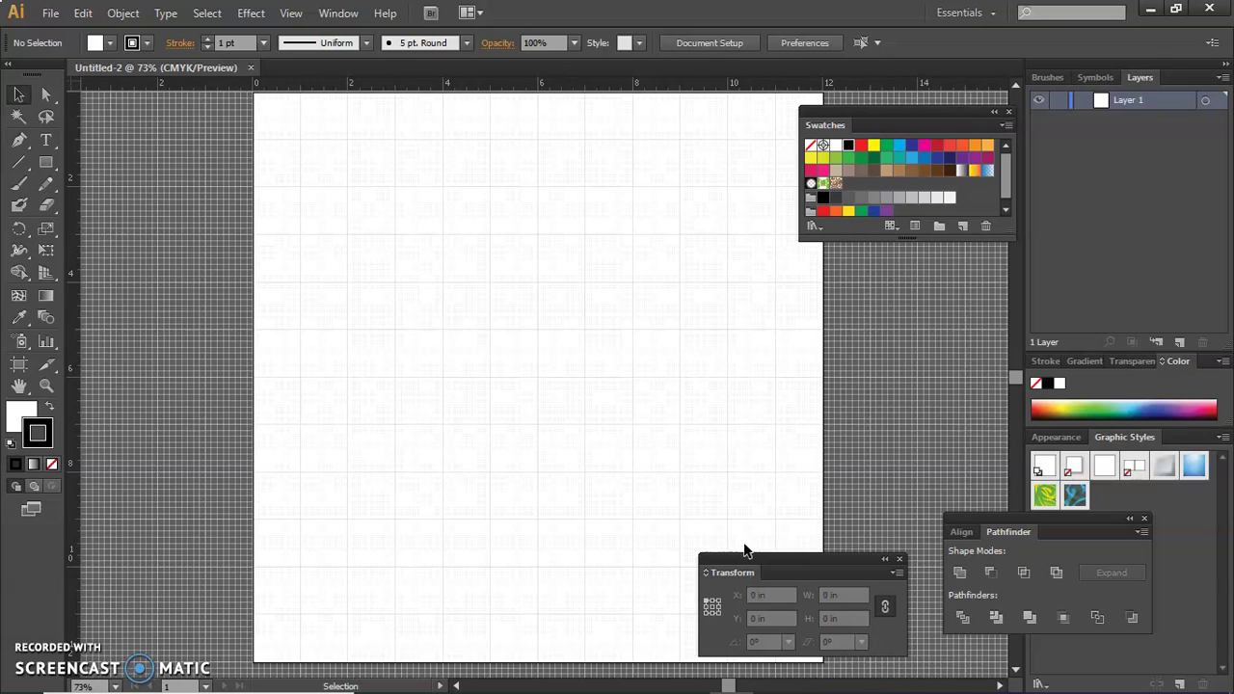
left_click(628, 408)
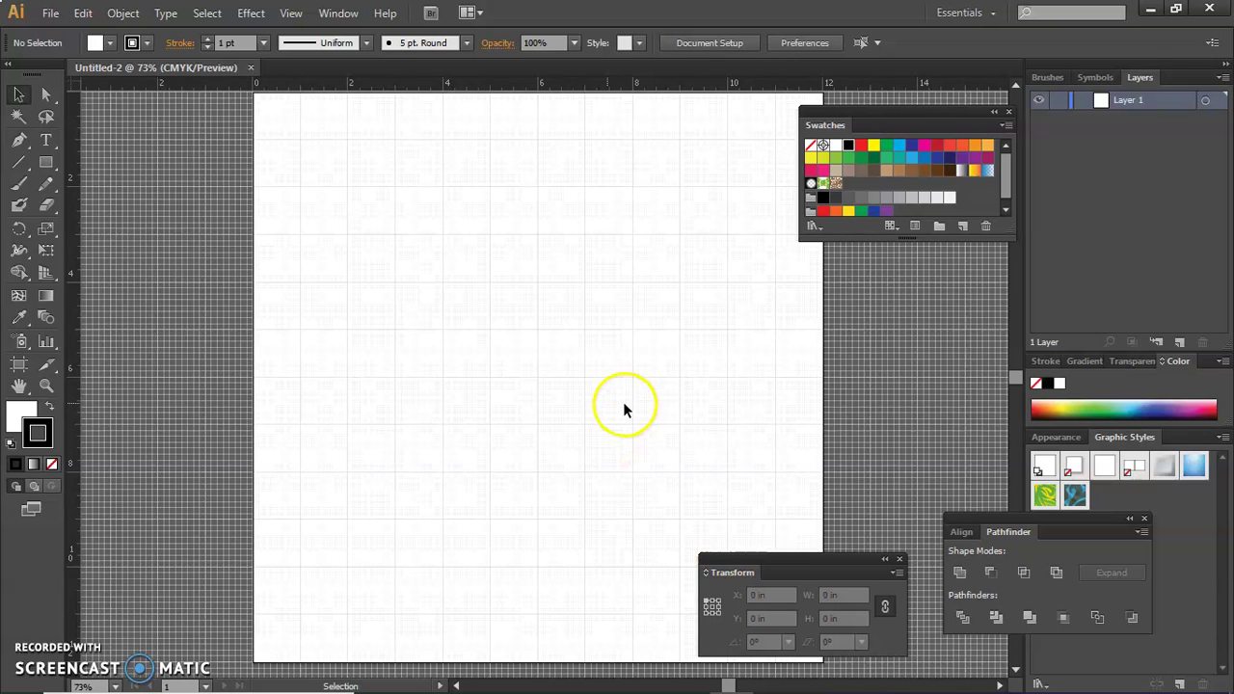
left_click(512, 374)
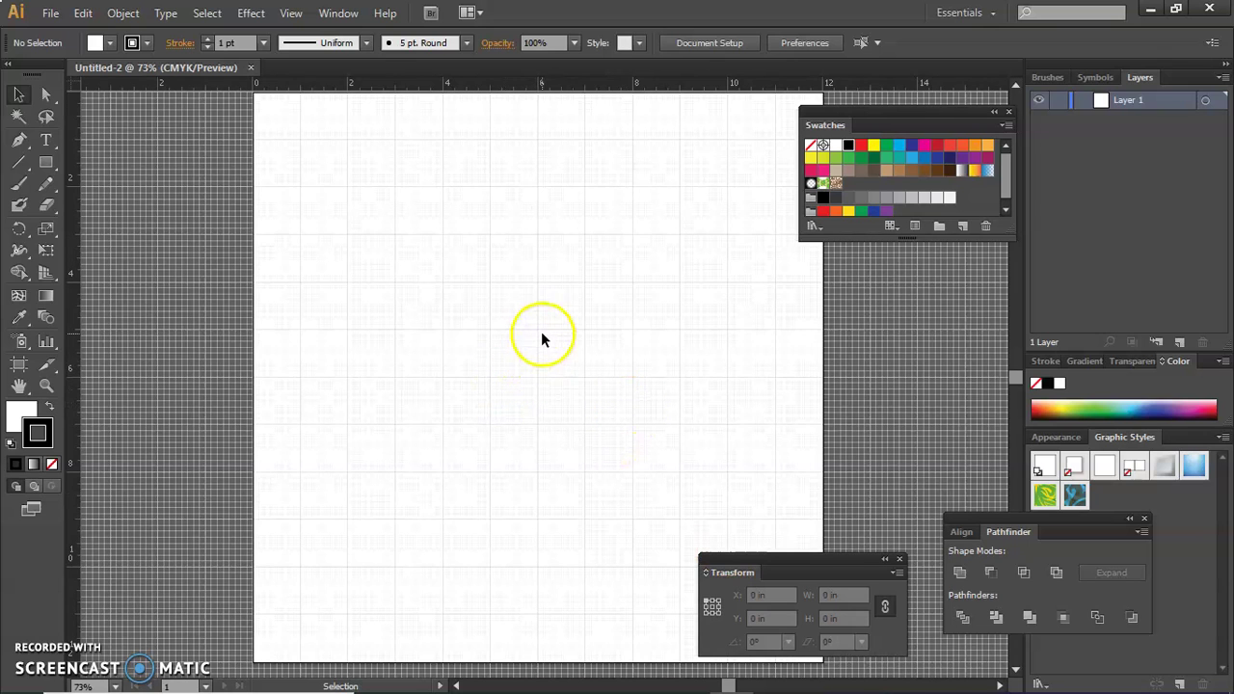
Place Twins1Outline.jpg from the Desktop on the artboard as a linked image
left_click(46, 14)
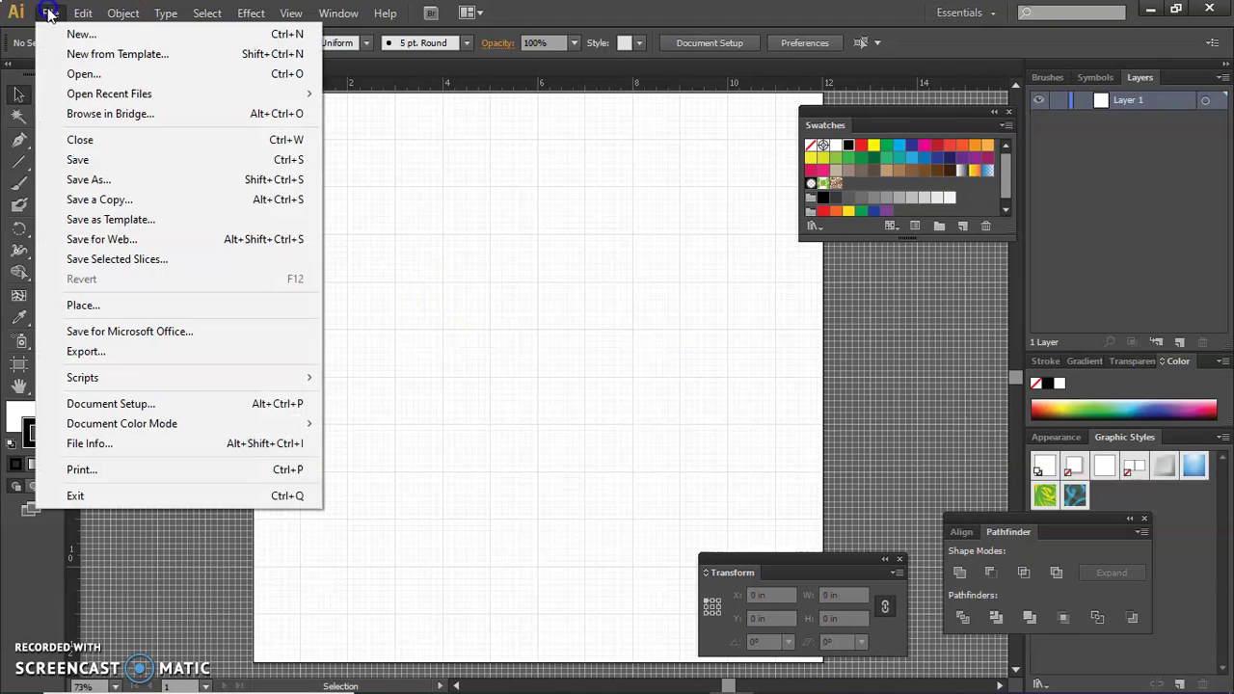
left_click(88, 305)
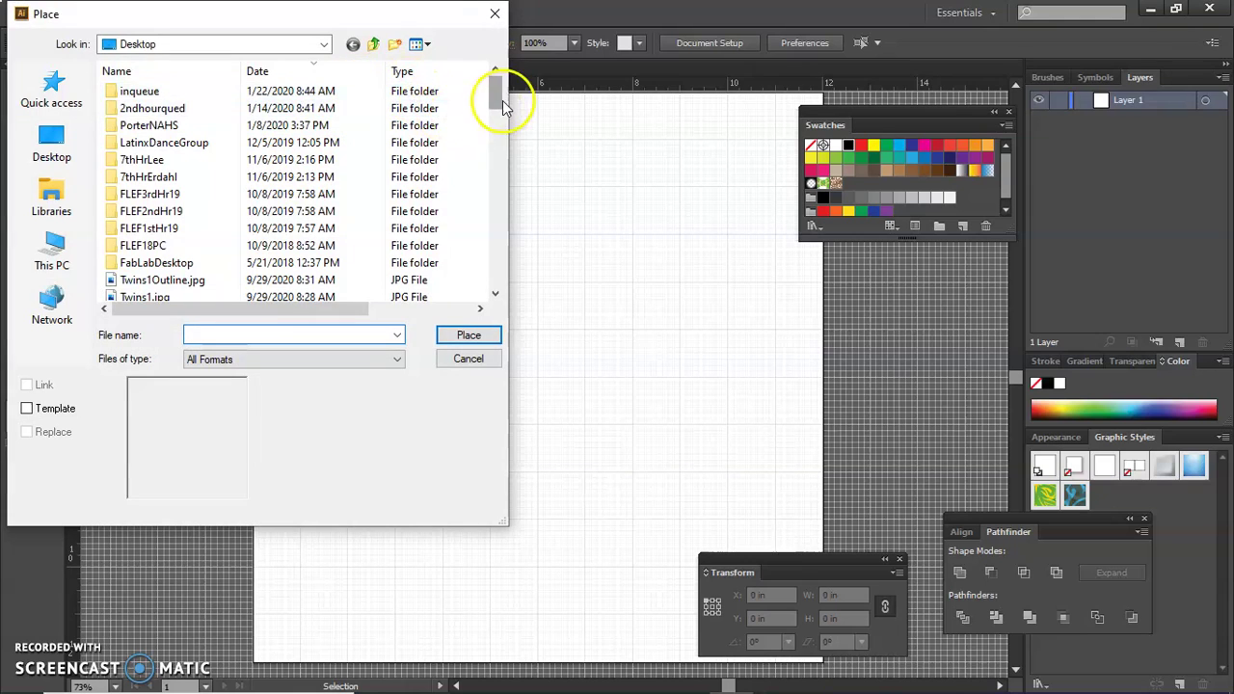
left_click_drag(496, 98, 497, 117)
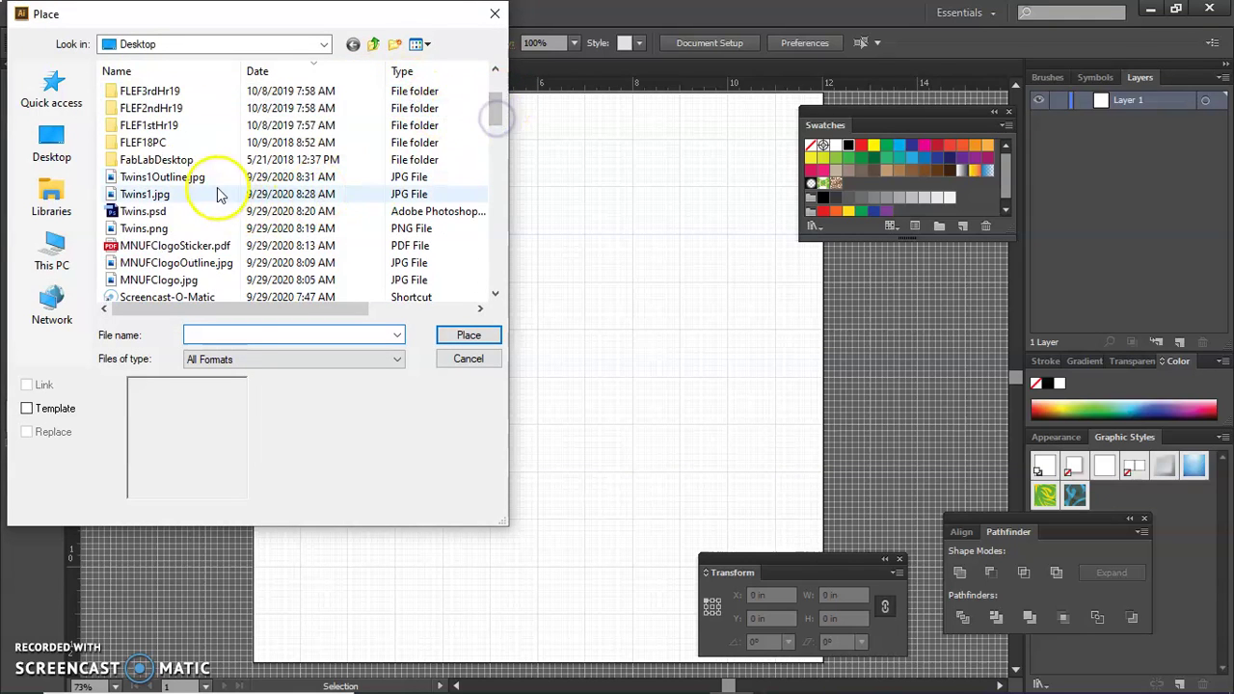
left_click(204, 178)
left_click(471, 335)
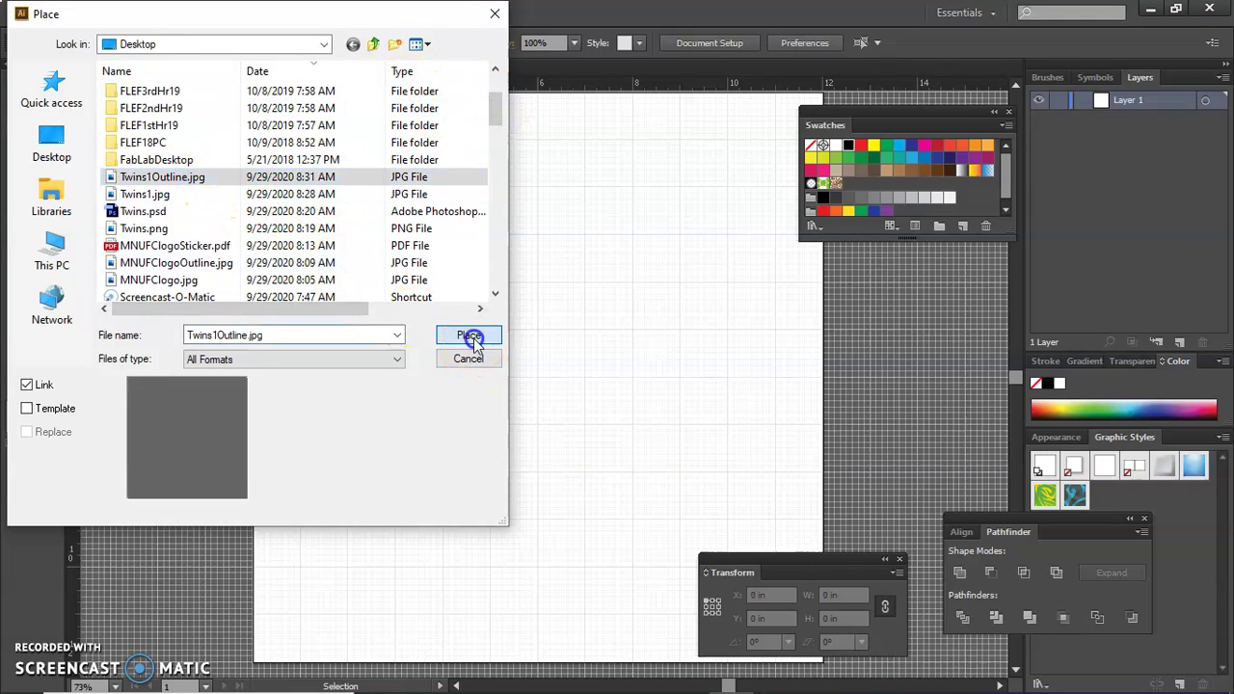
left_click(595, 298)
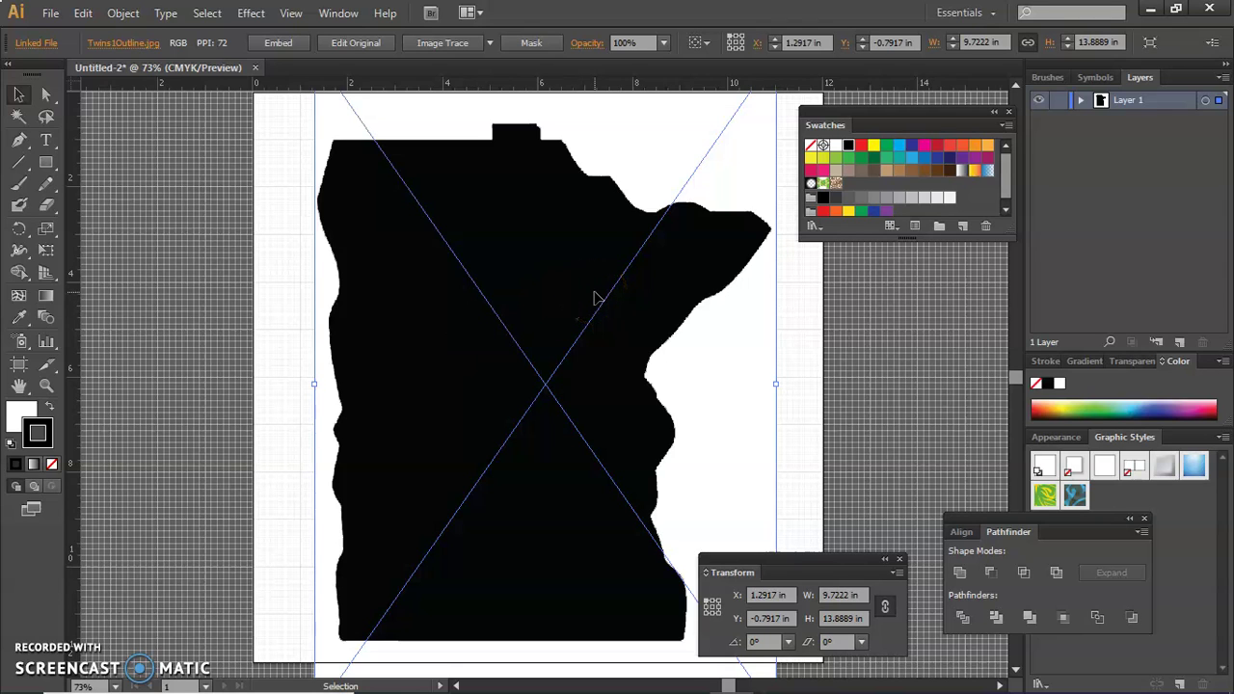
Image-trace the Minnesota picture with the Default preset and expand it into vector paths
key("ctrl+minus")
key("ctrl+minus")
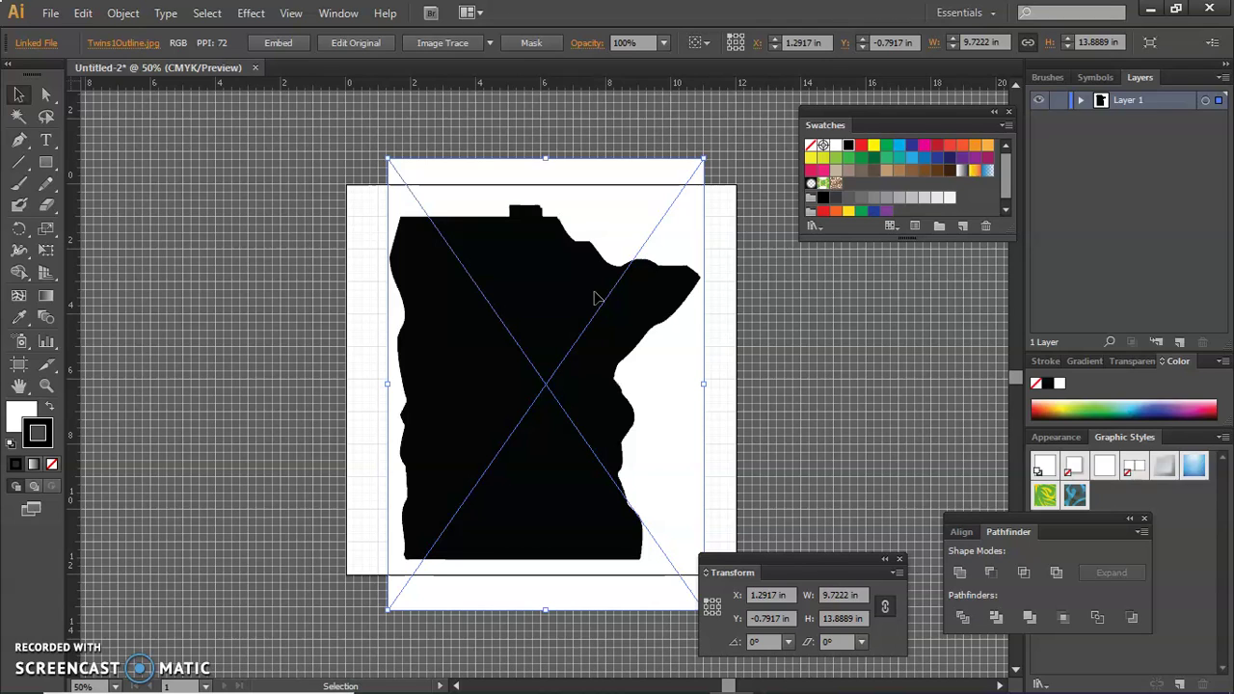
left_click(620, 275)
left_click(618, 220)
left_click(491, 42)
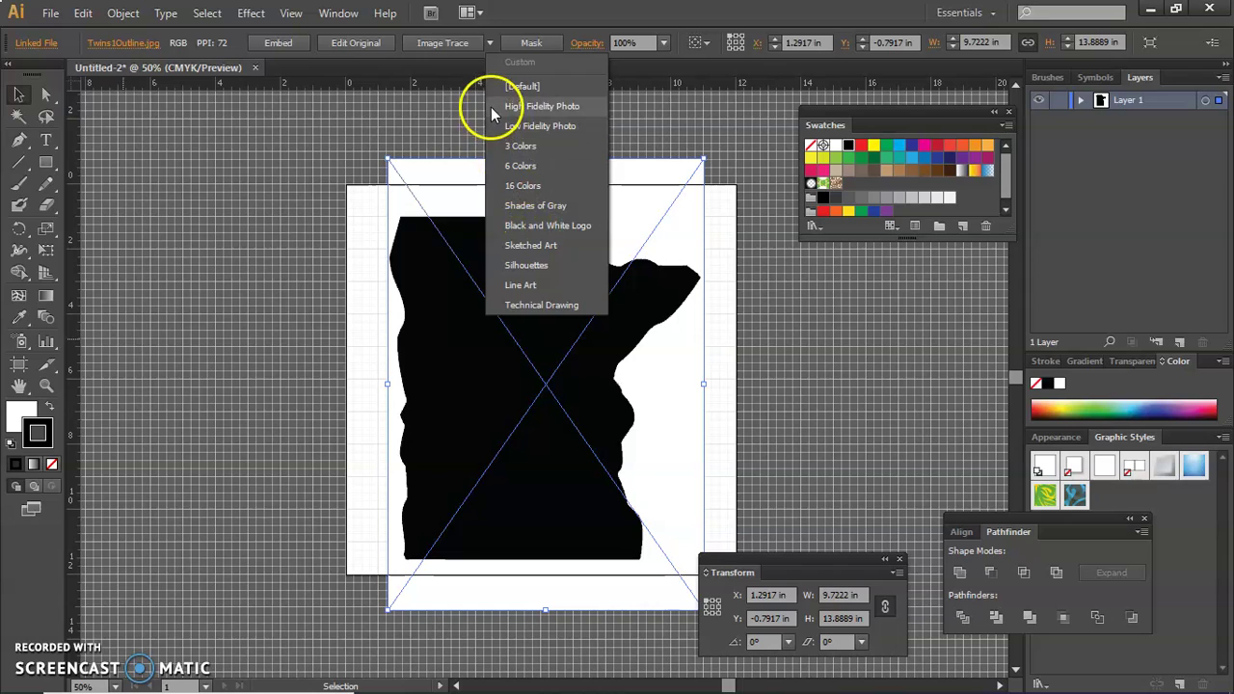
left_click(447, 46)
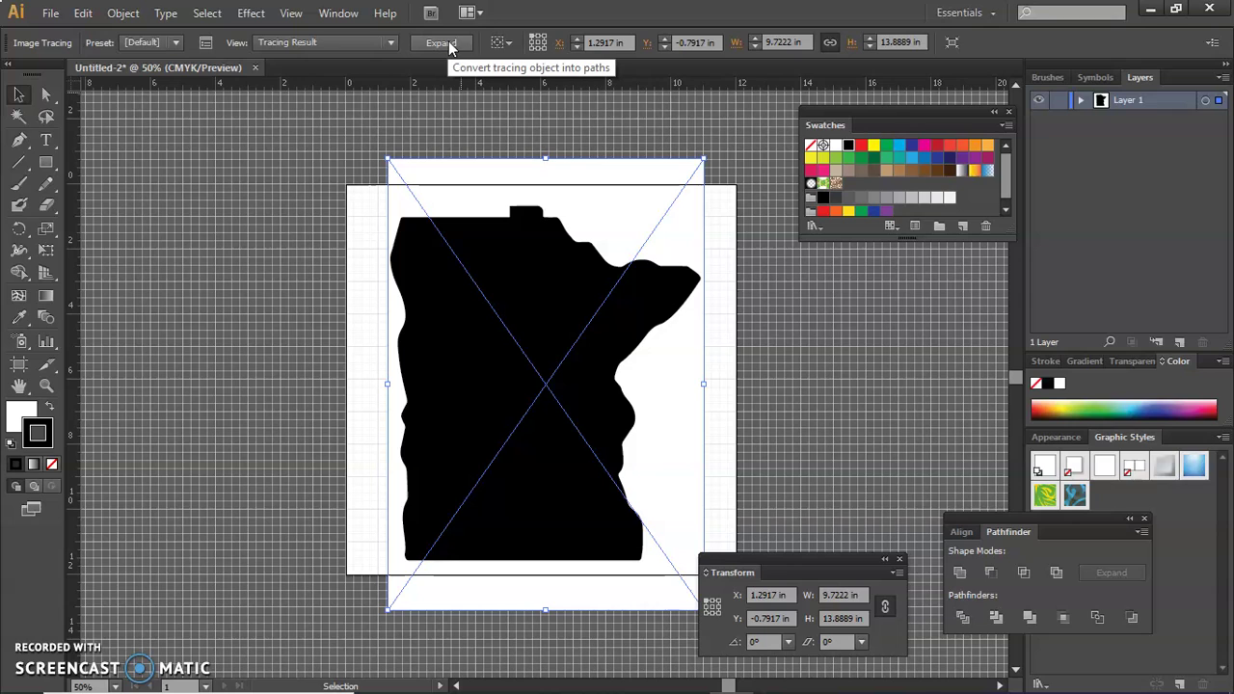
left_click(441, 44)
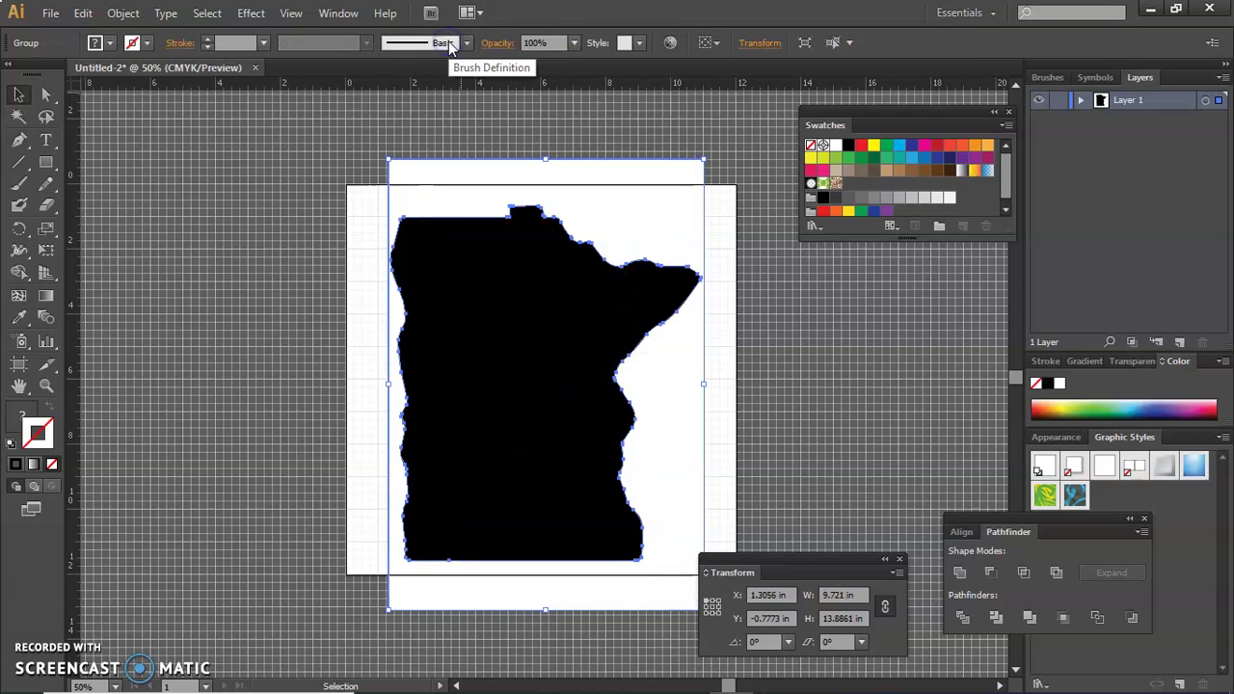
Isolate the traced group and remove its white background path, keeping the black Minnesota silhouette
right_click(645, 229)
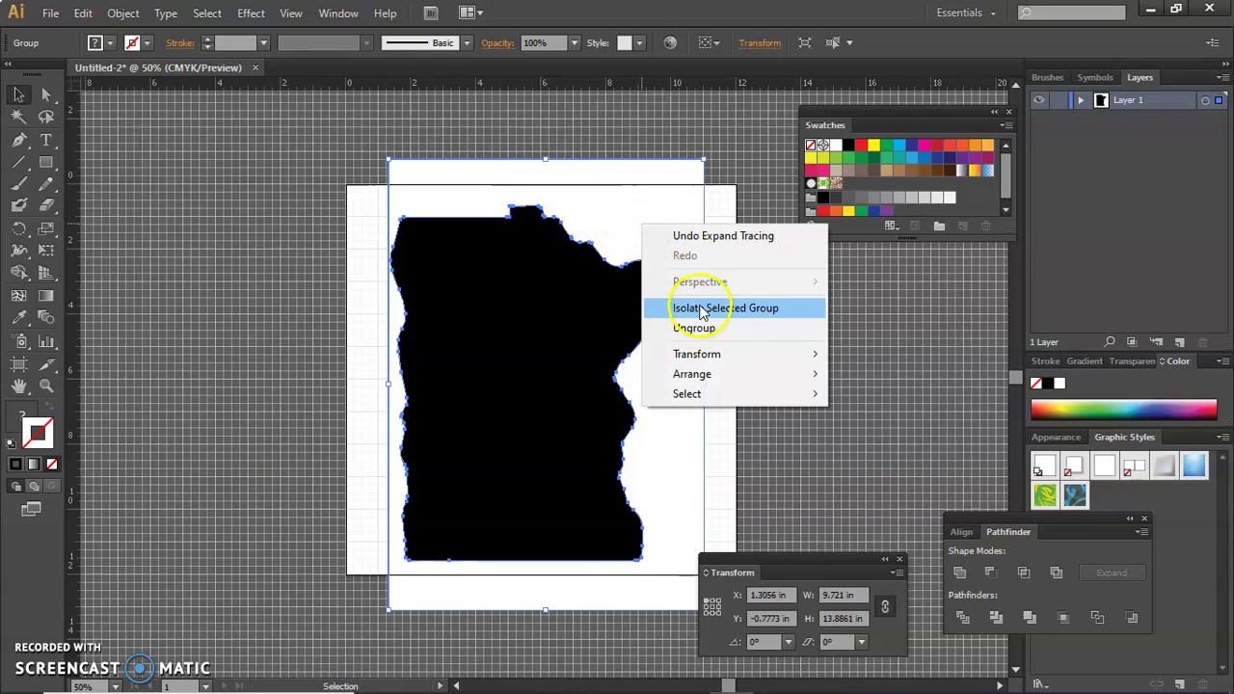
left_click(702, 310)
left_click(662, 235)
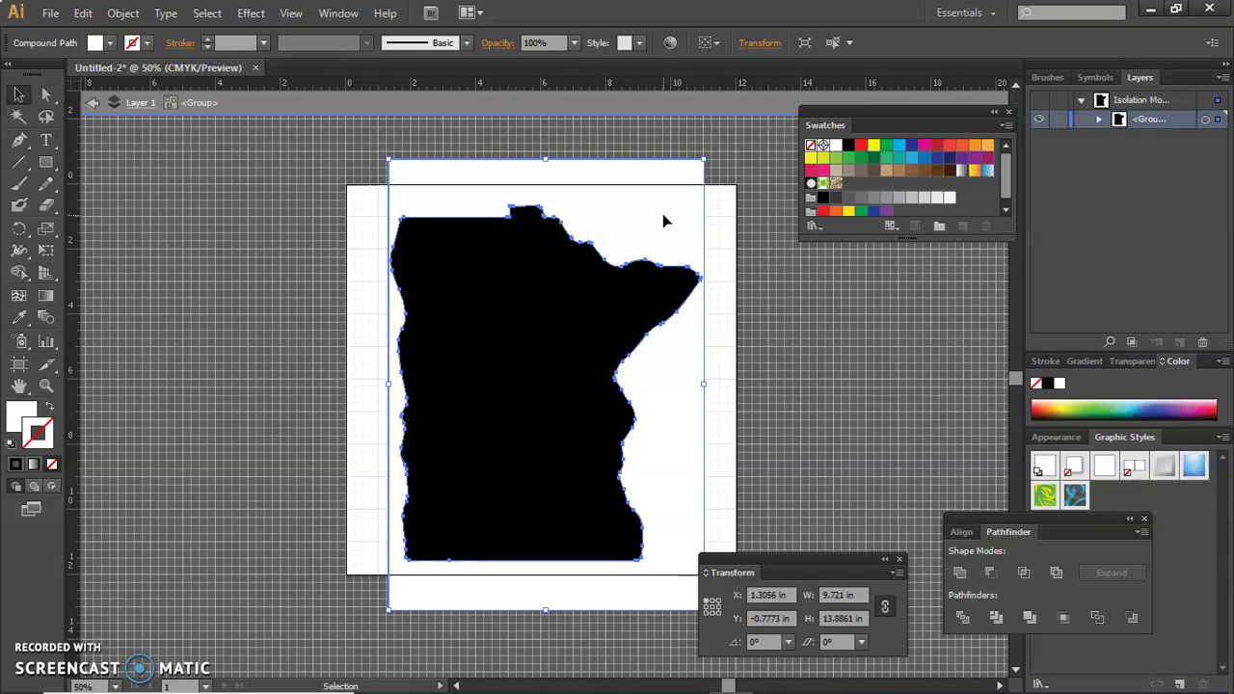
left_click(663, 217)
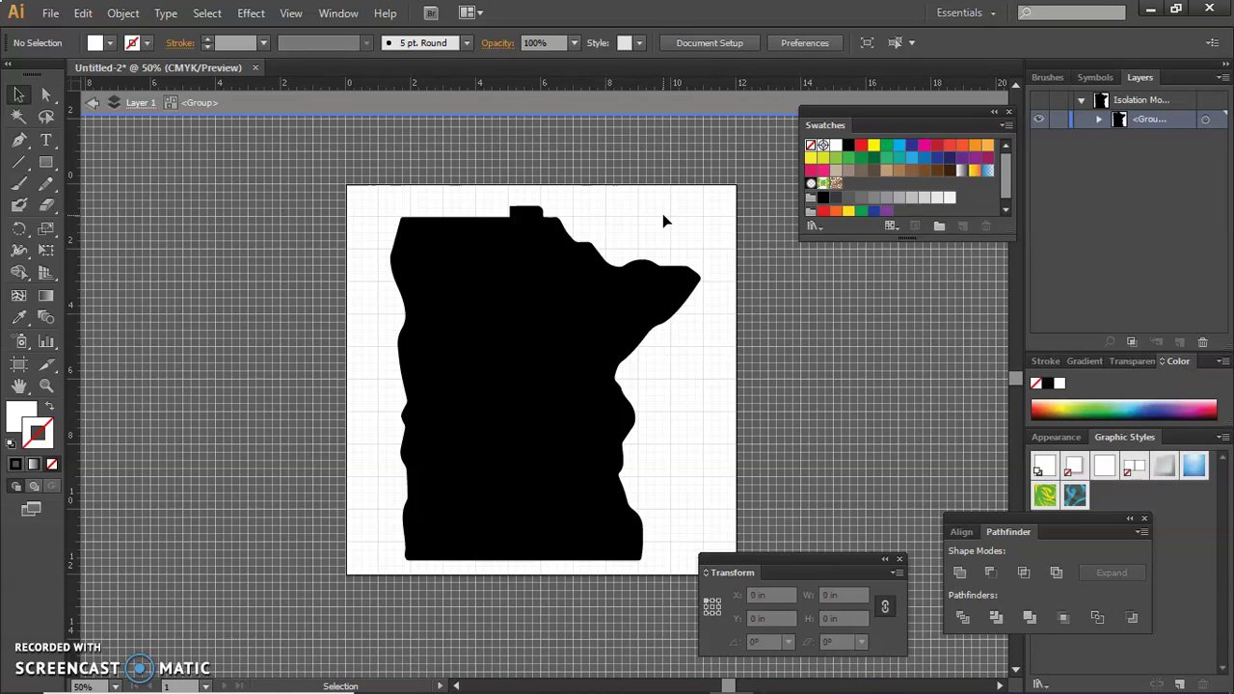
left_click(327, 13)
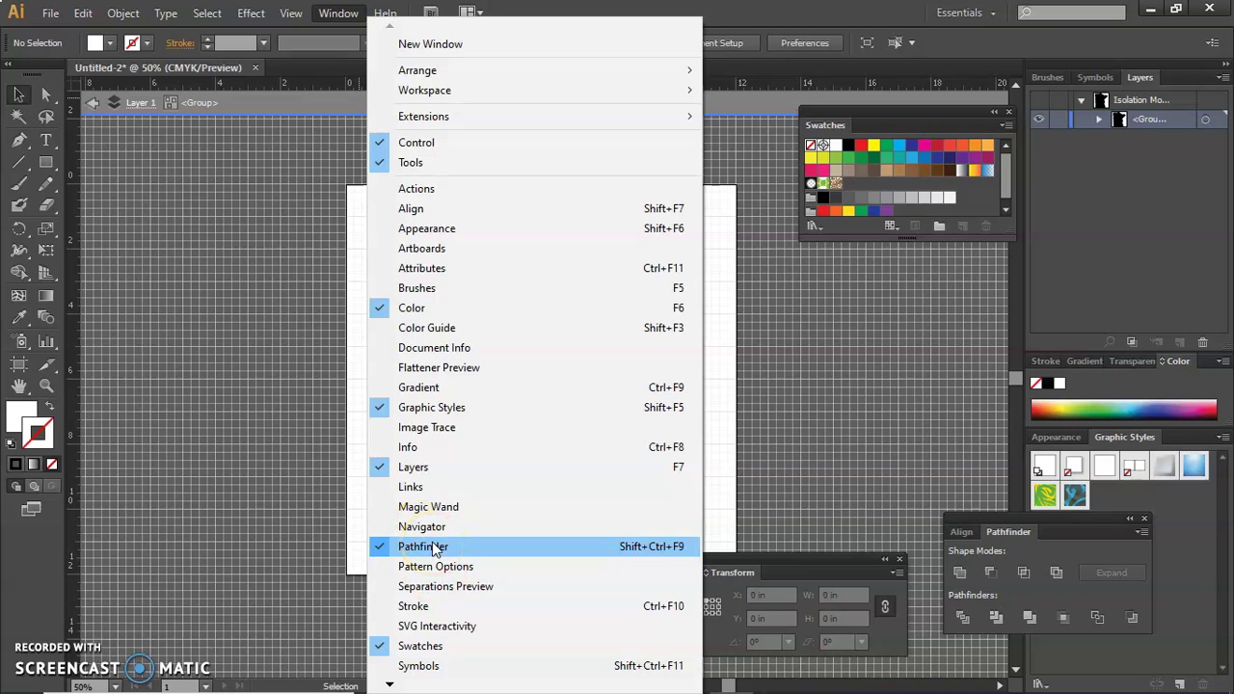
left_click(923, 441)
left_click(564, 308)
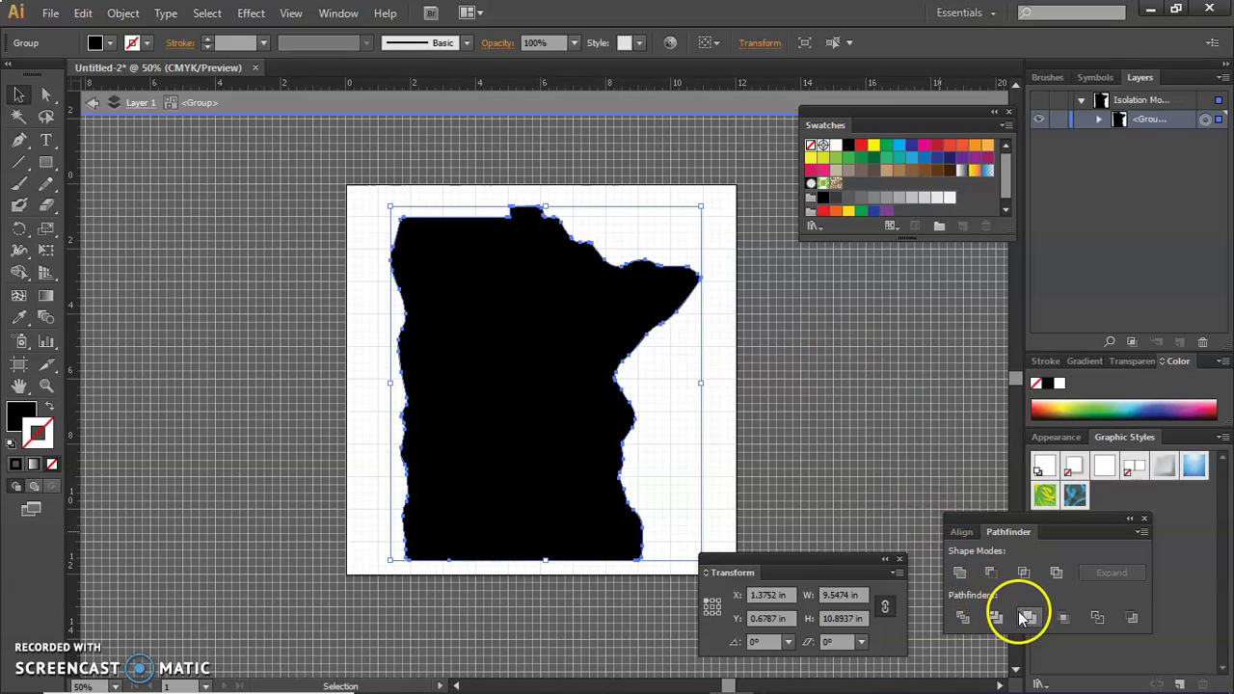
Apply Pathfinder Outline to the Minnesota shape and set its stroke weight to 1 pt
left_click(1100, 618)
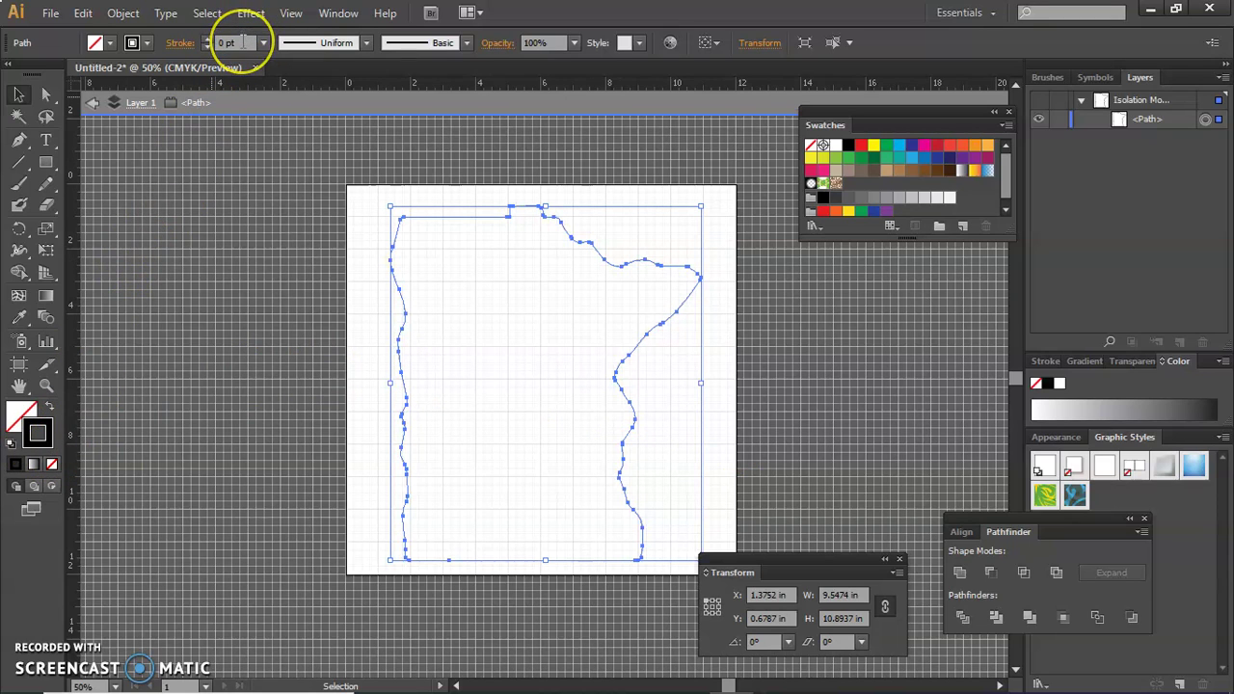
left_click(206, 47)
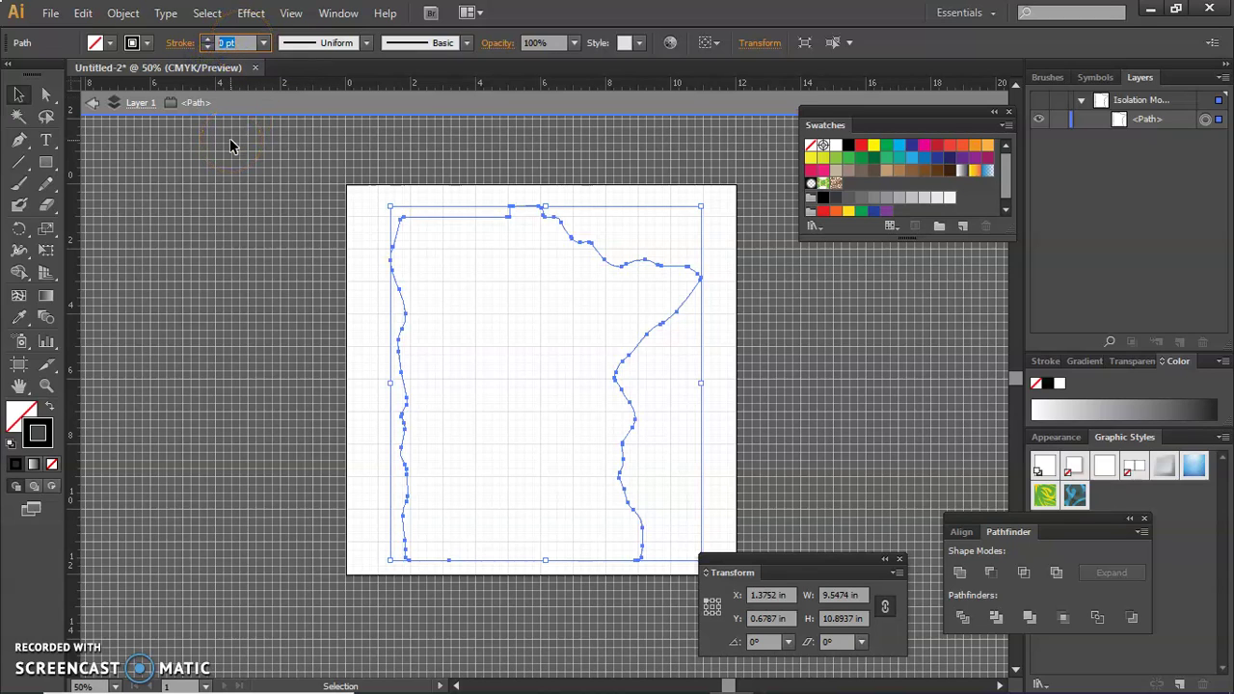
type("1")
key("Tab")
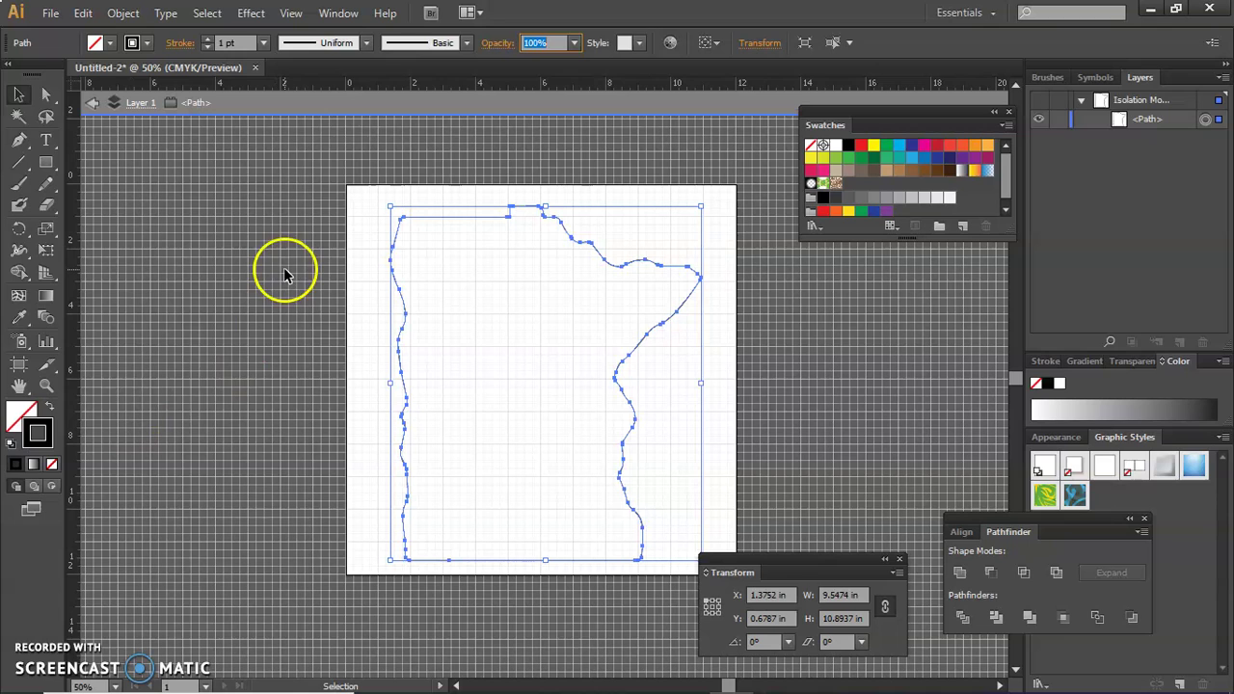
Stroke the Minnesota outline with the CutContour swatch from the Roland VersaWorks library
left_click(338, 14)
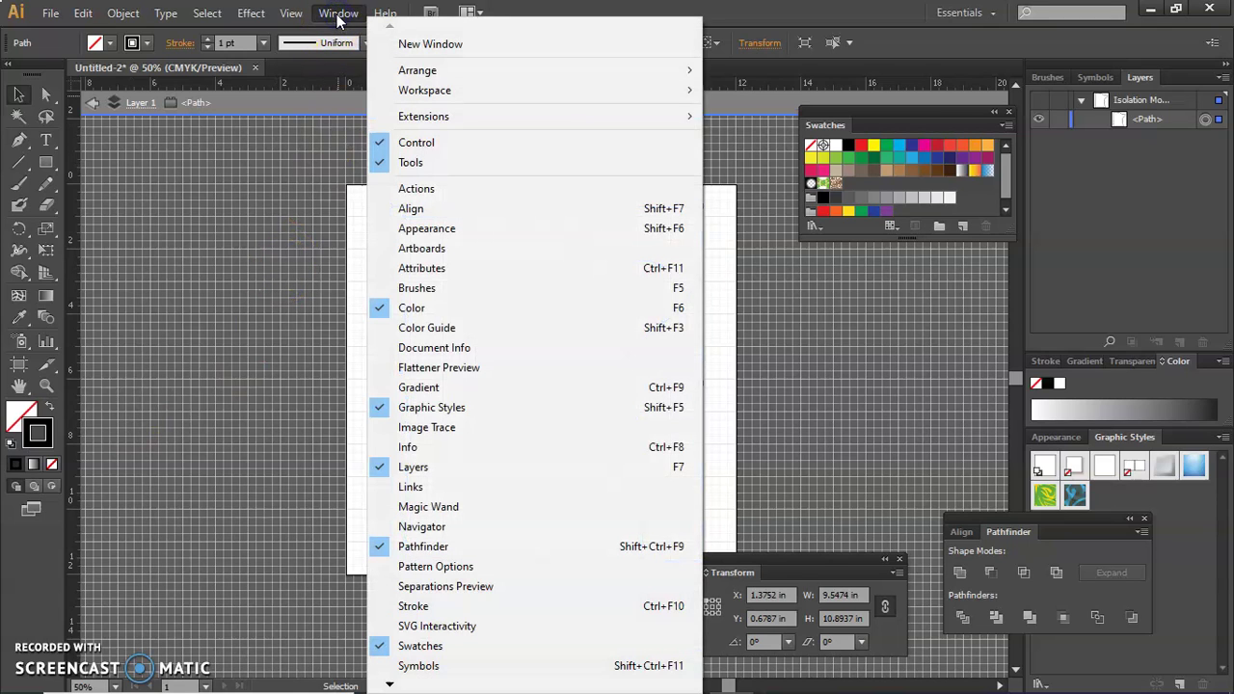
left_click(420, 648)
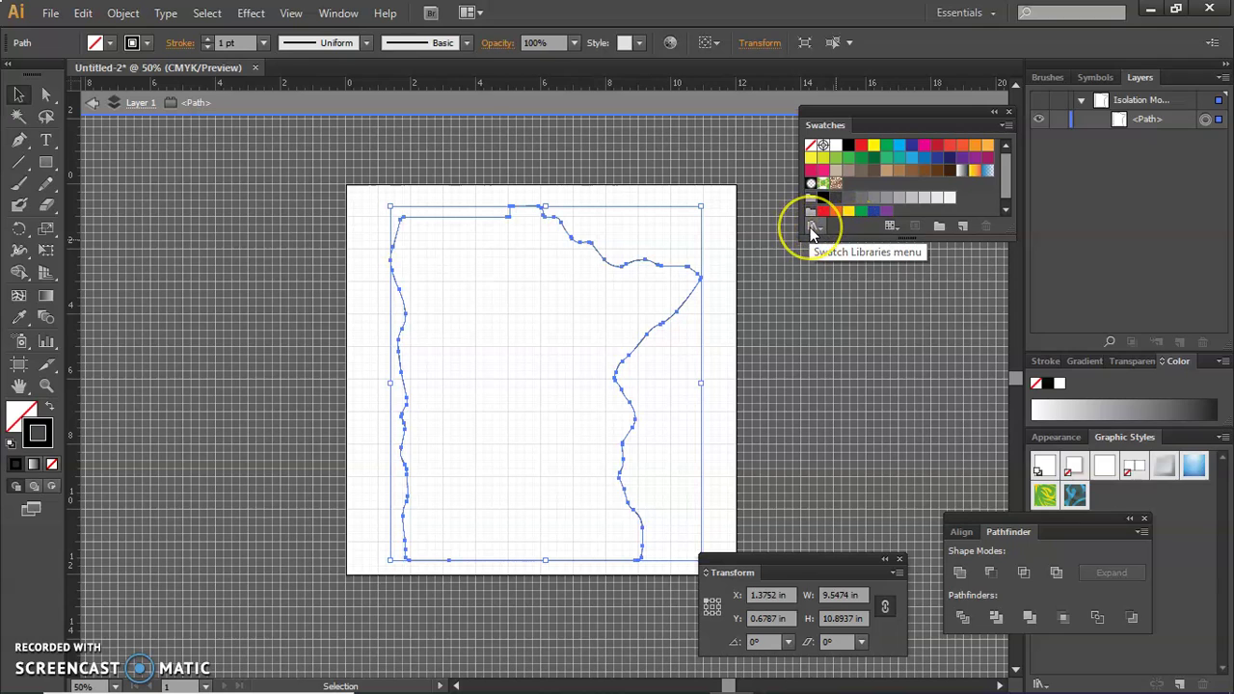
left_click(812, 230)
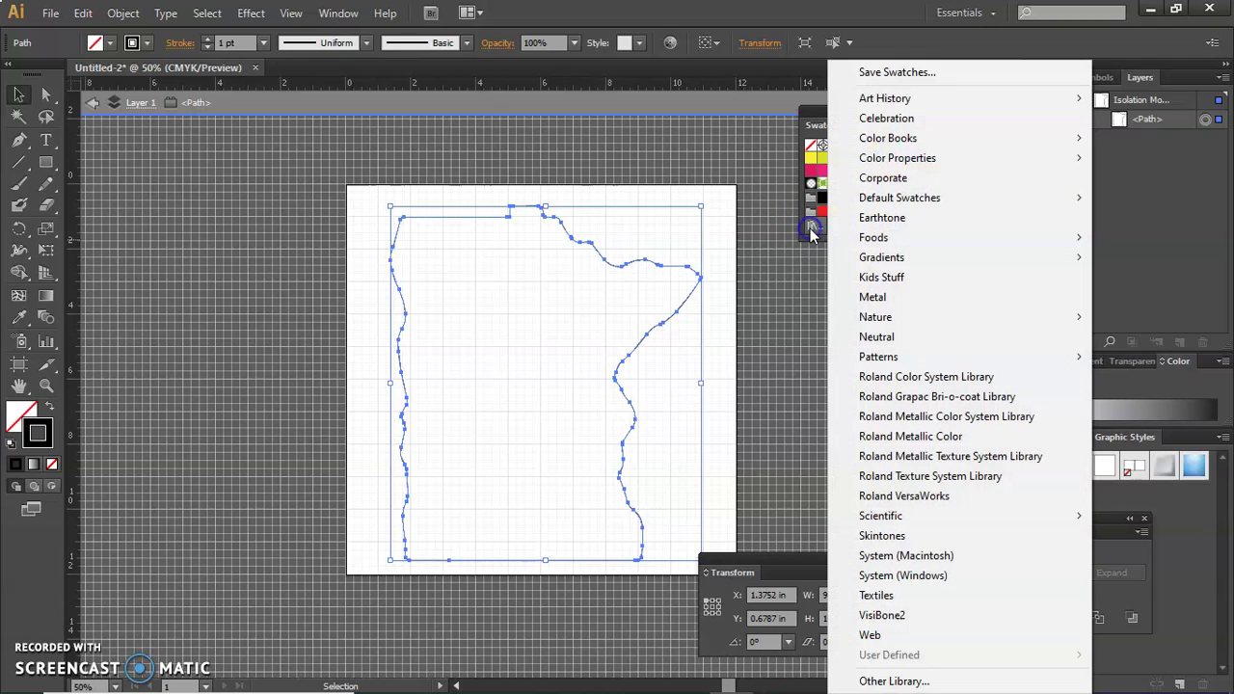
left_click(923, 497)
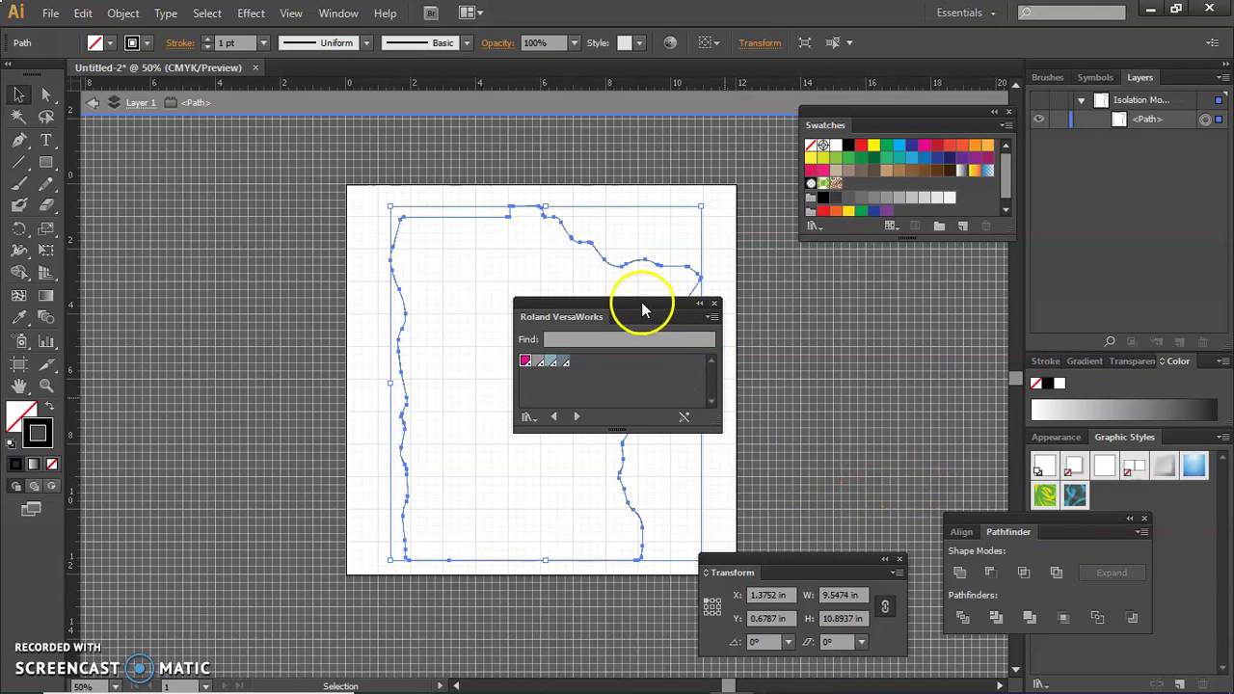
left_click_drag(670, 302, 888, 275)
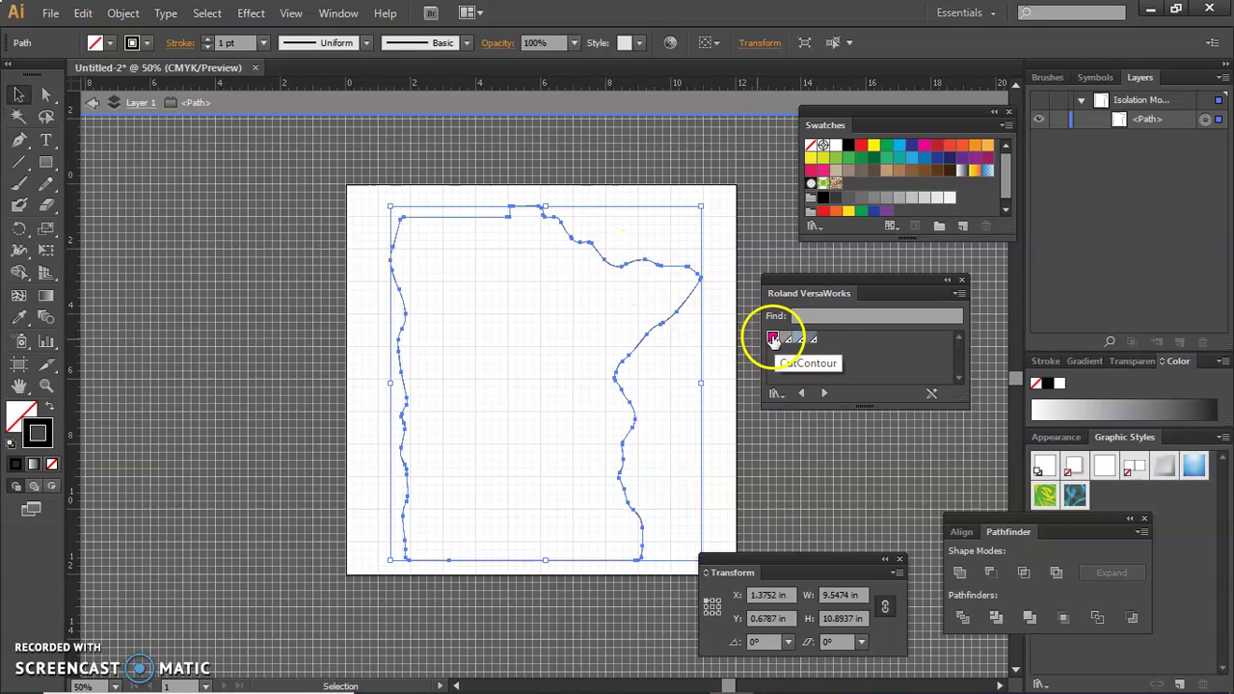
left_click(773, 339)
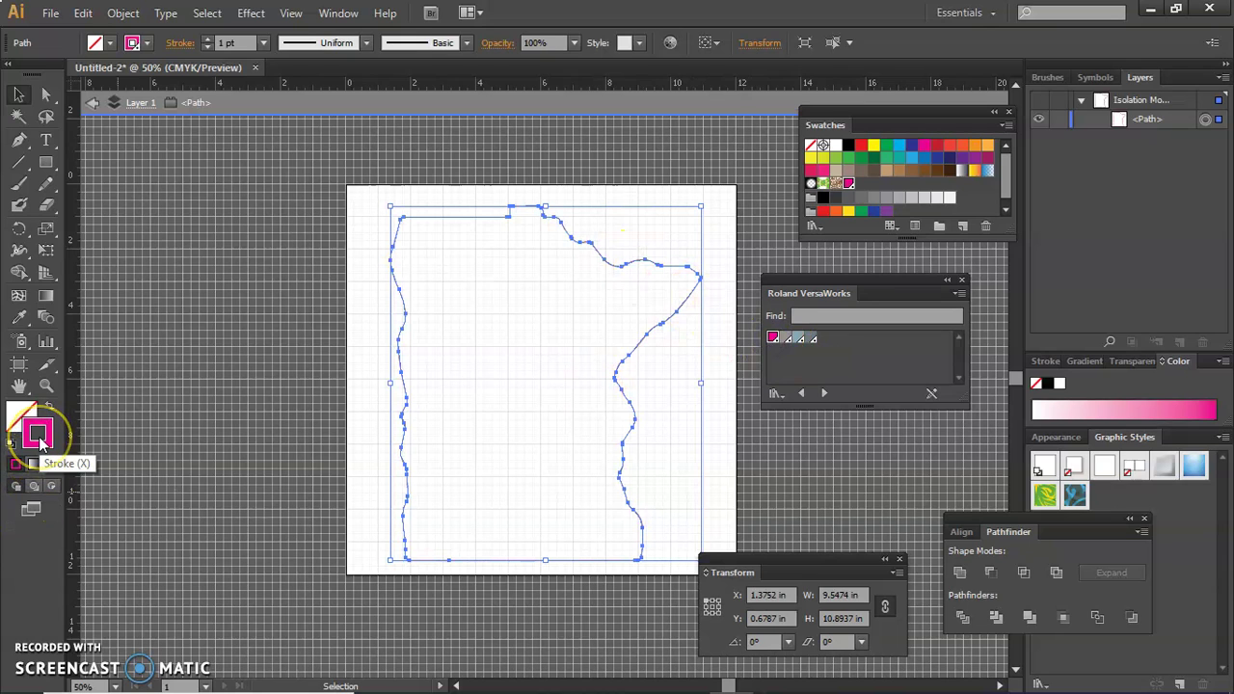
left_click(359, 289)
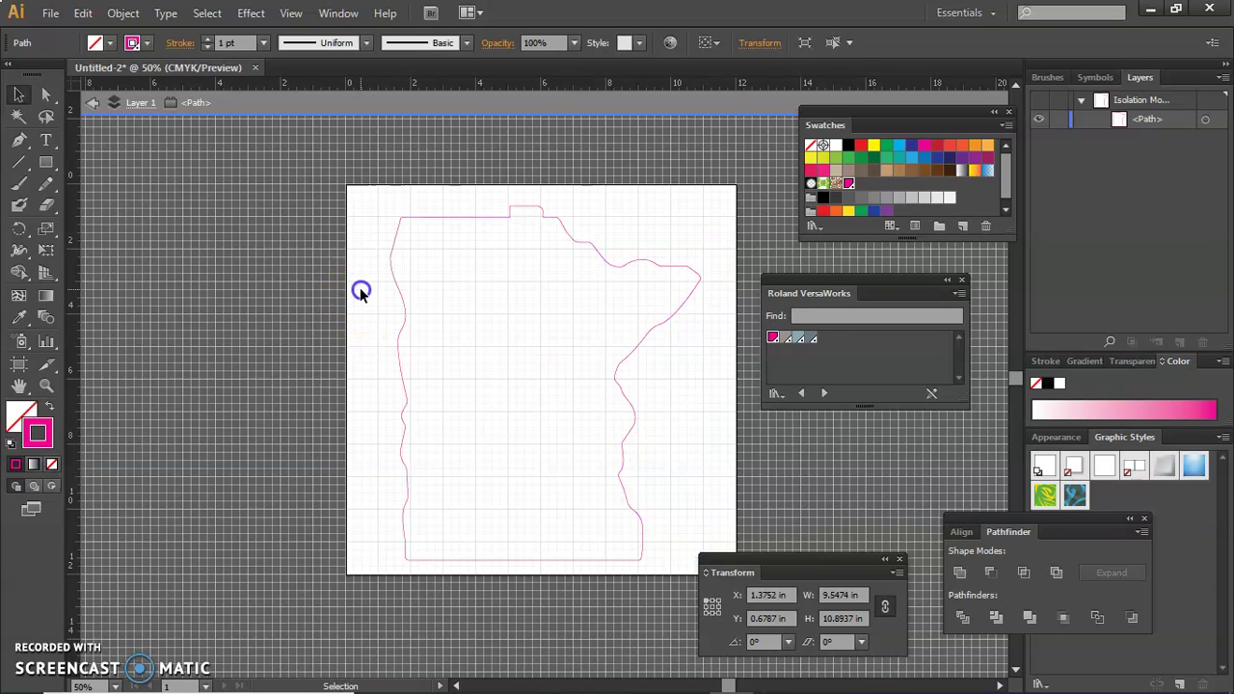
Select the pink Minnesota outline and bring the Transform panel next to the artwork
left_click(496, 222)
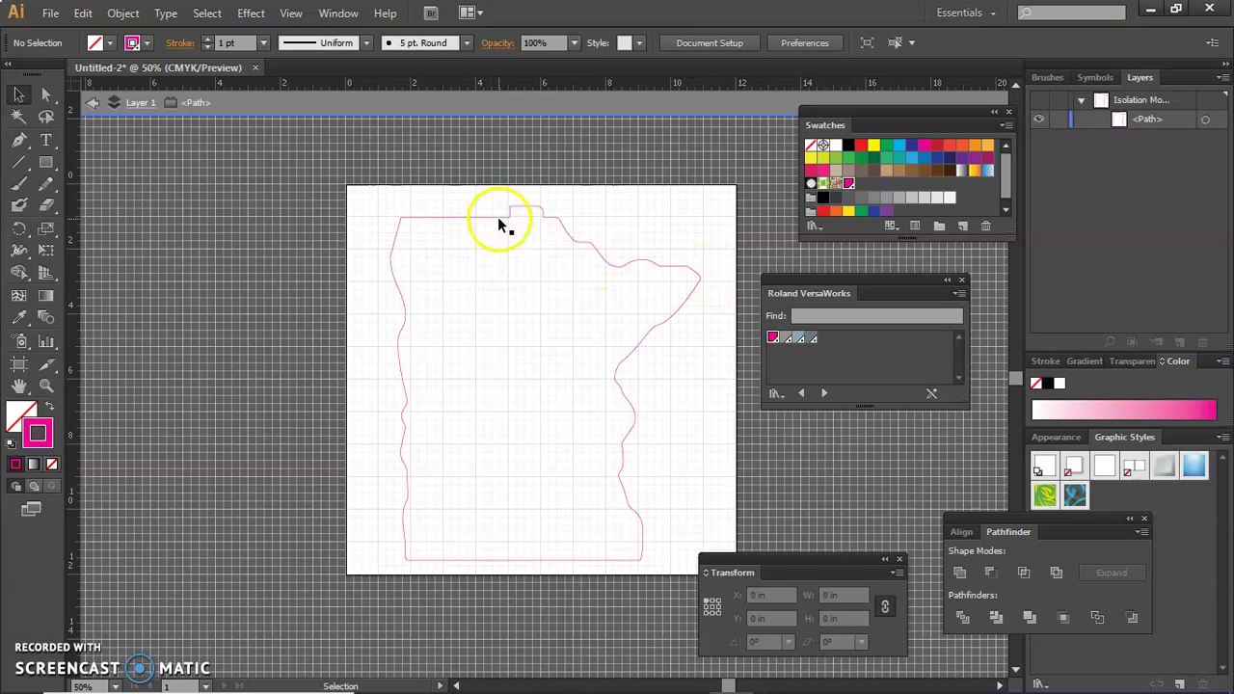
left_click(784, 279)
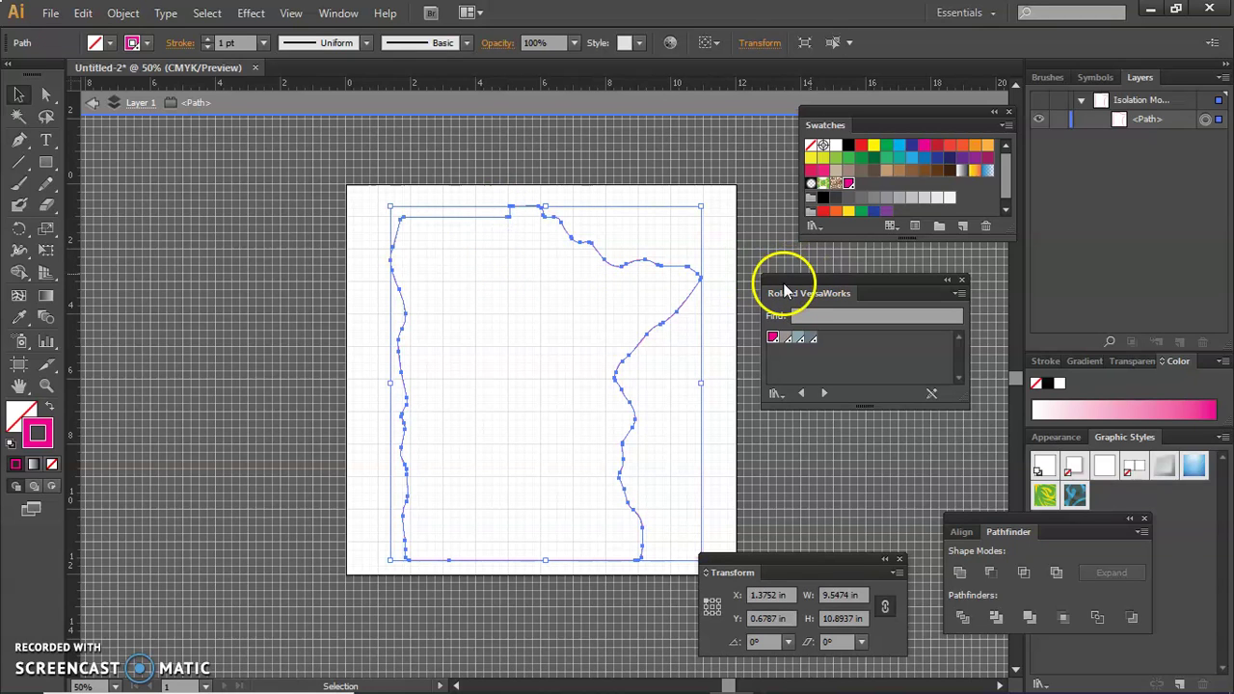
left_click(338, 17)
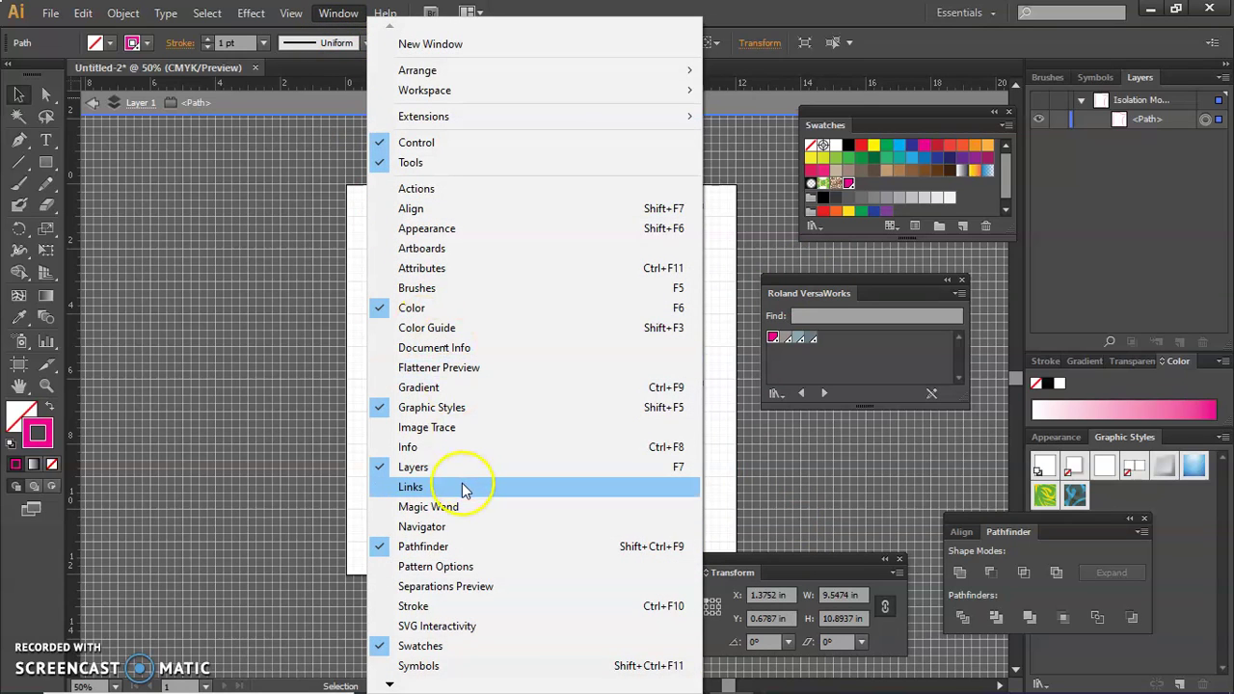
left_click(388, 684)
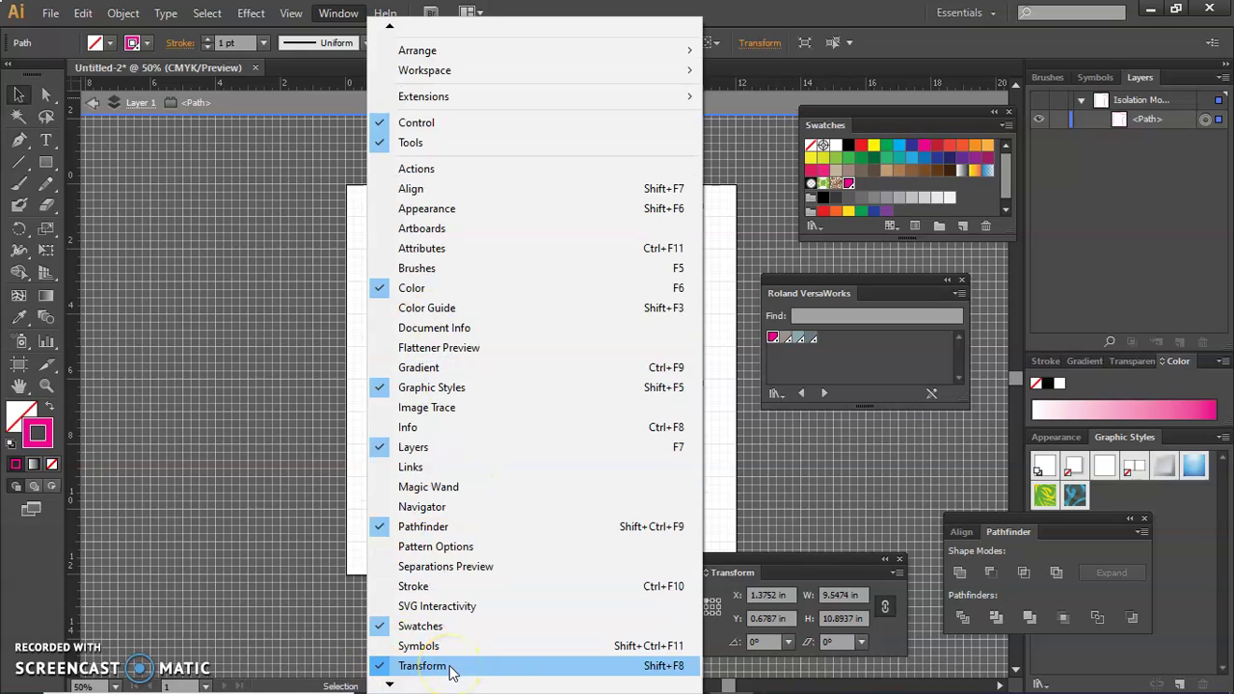
left_click(826, 567)
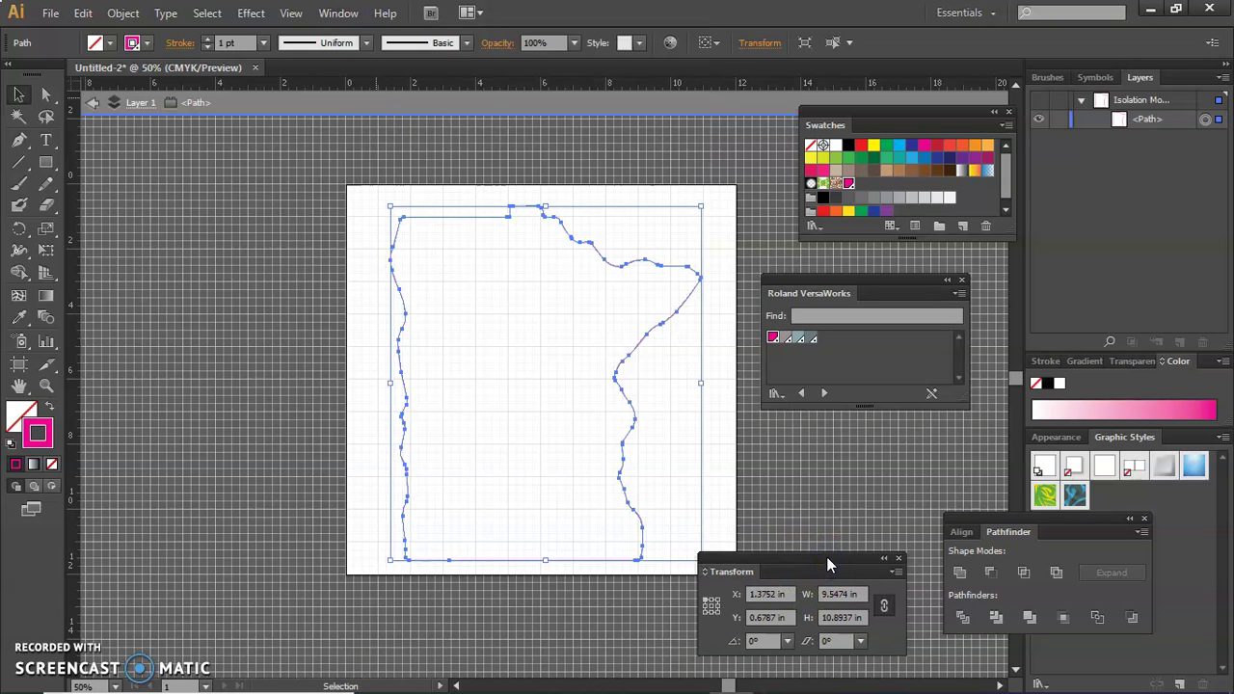
left_click_drag(826, 567, 271, 210)
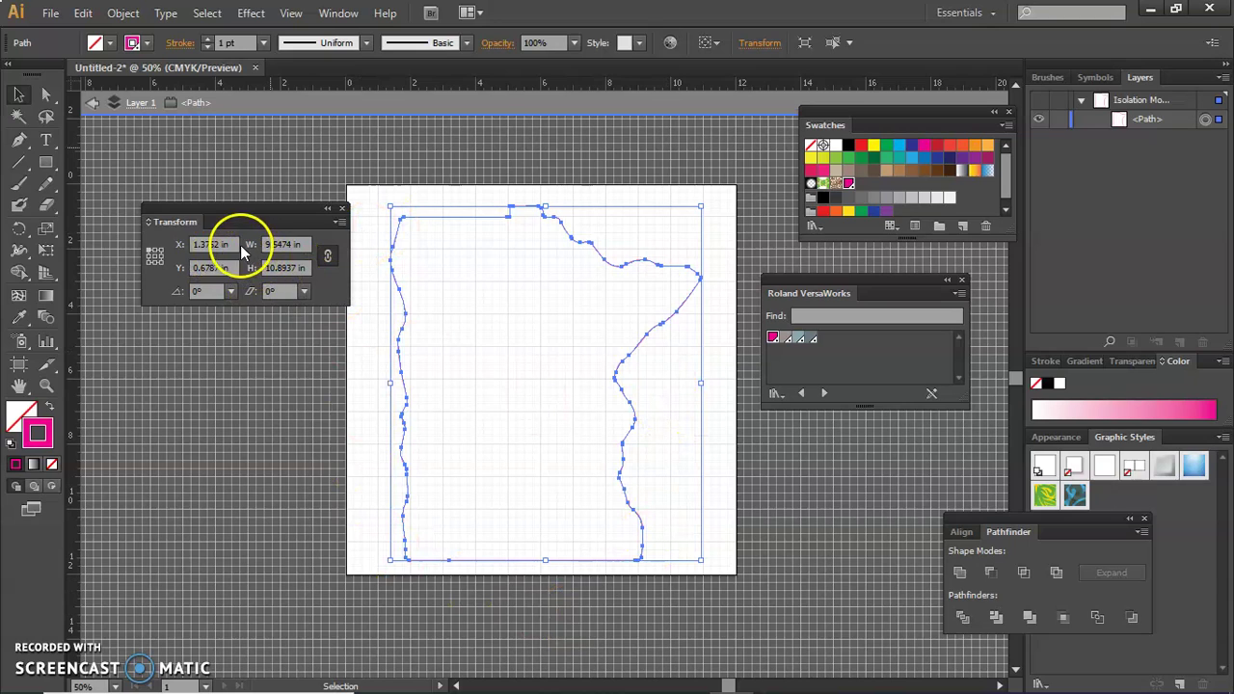
Position the outline at X 0, Y 0 in the Transform panel
left_click(204, 244)
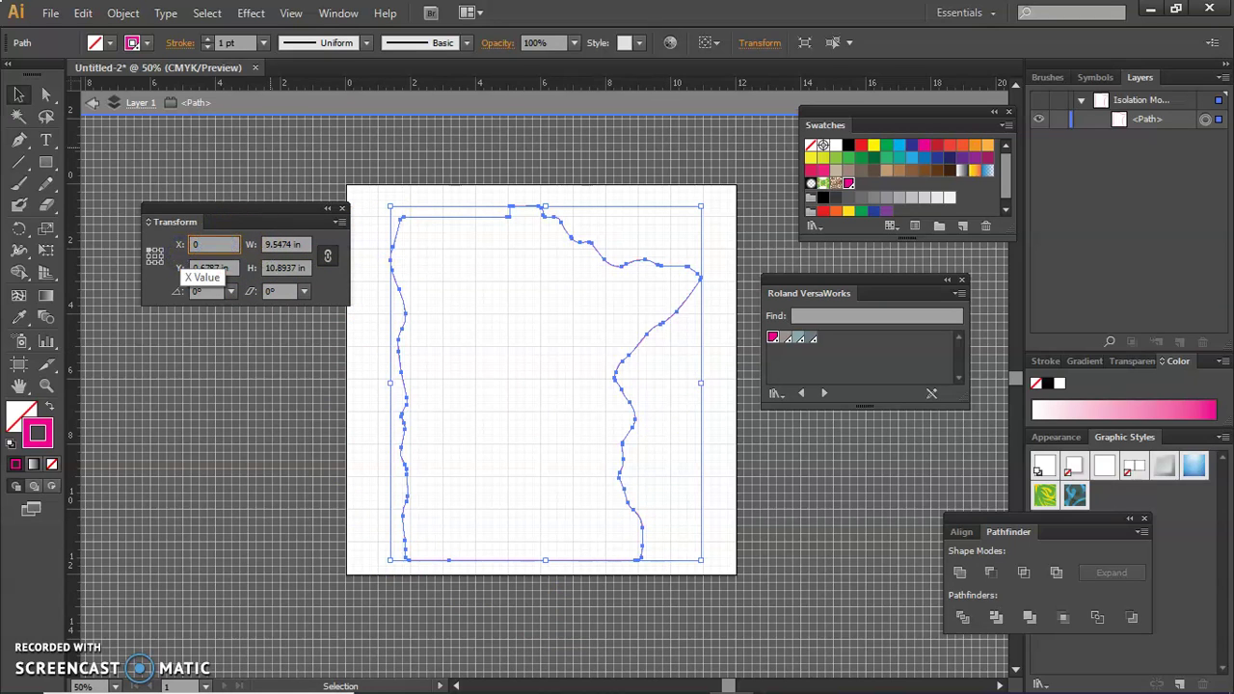
left_click(220, 268)
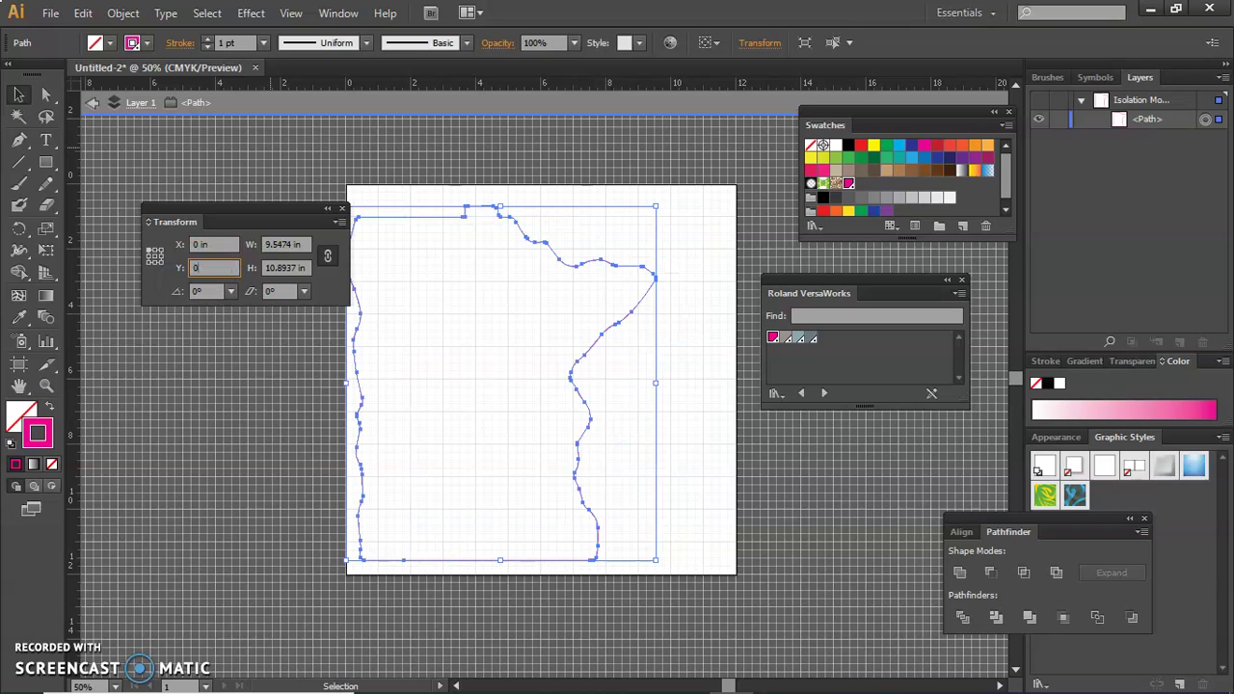
type("0")
key("Tab")
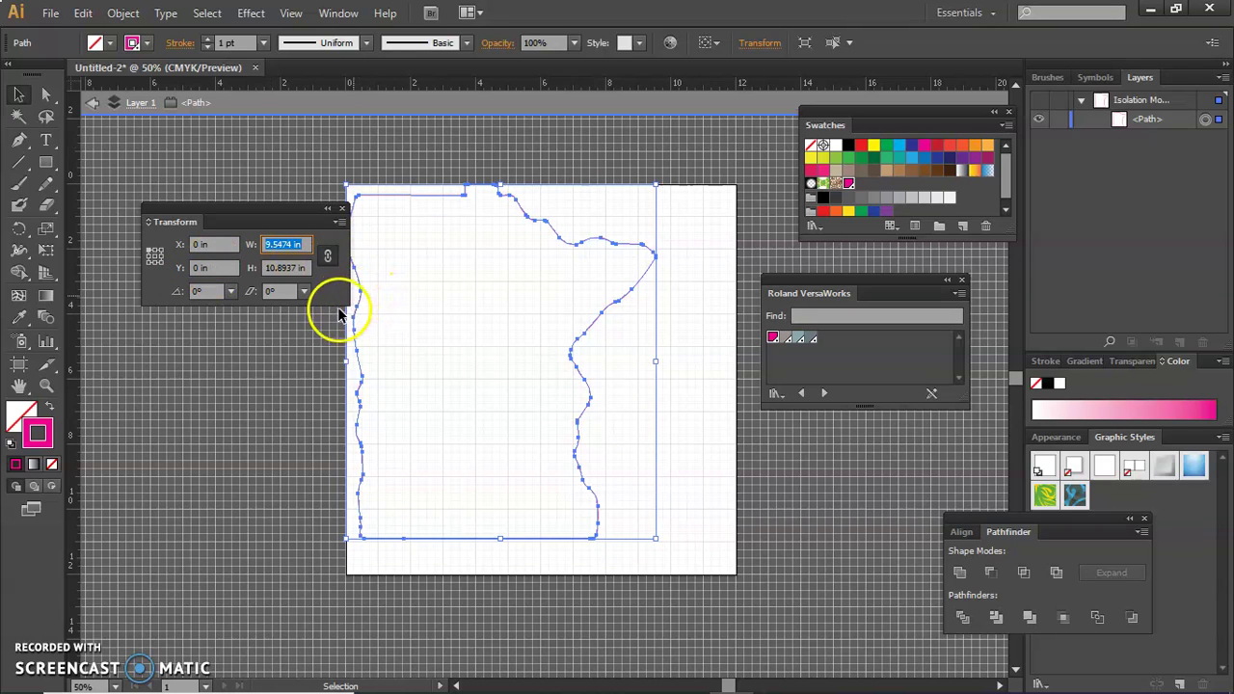
Scale the outline proportionally to 5 in tall (4.3821 in wide) and exit isolation mode
left_click(327, 257)
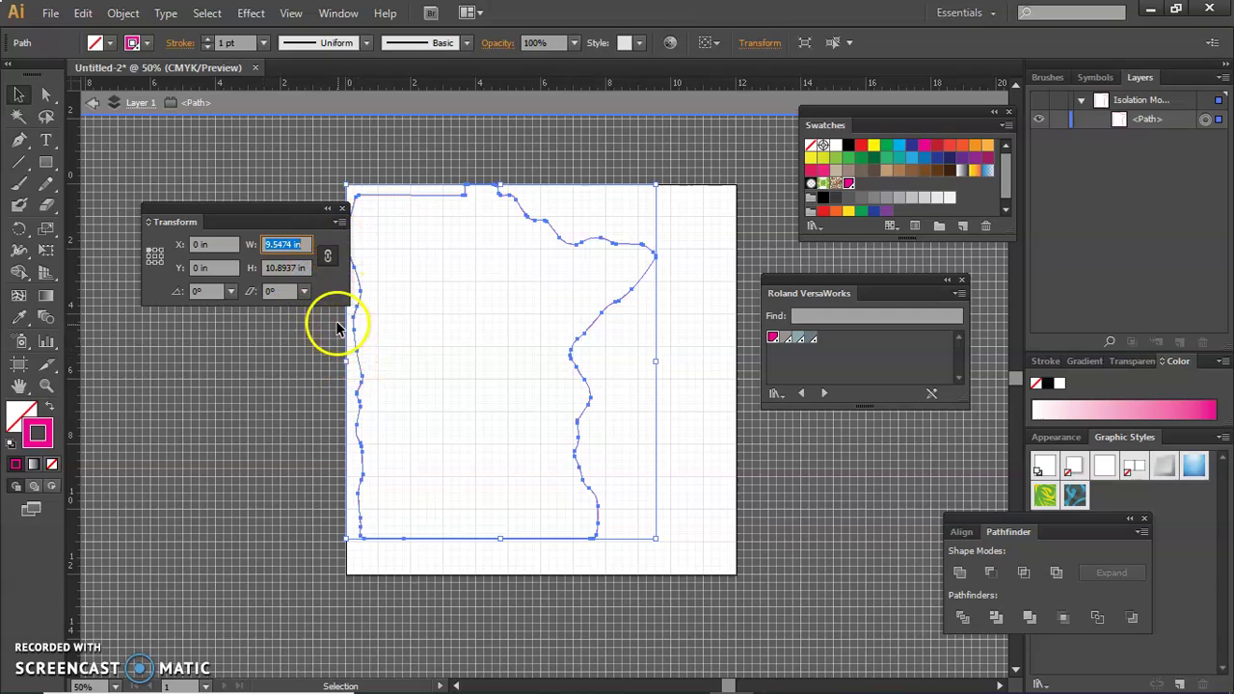
left_click(302, 270)
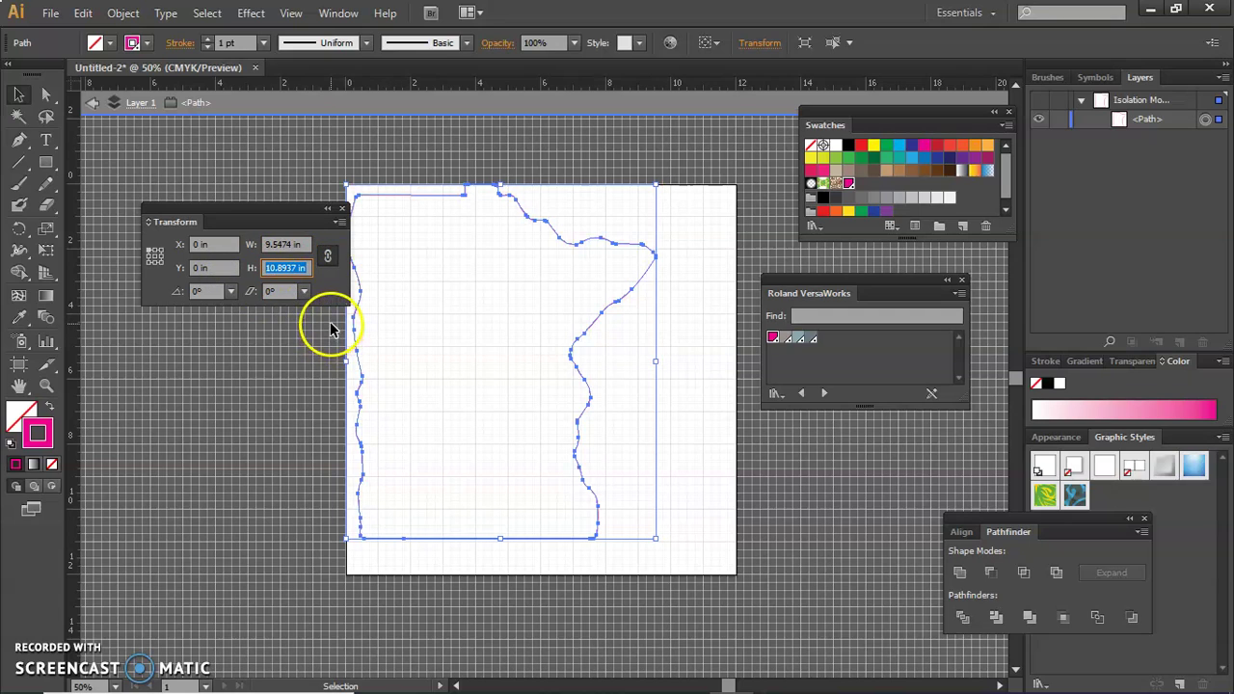
type("5")
key("Tab")
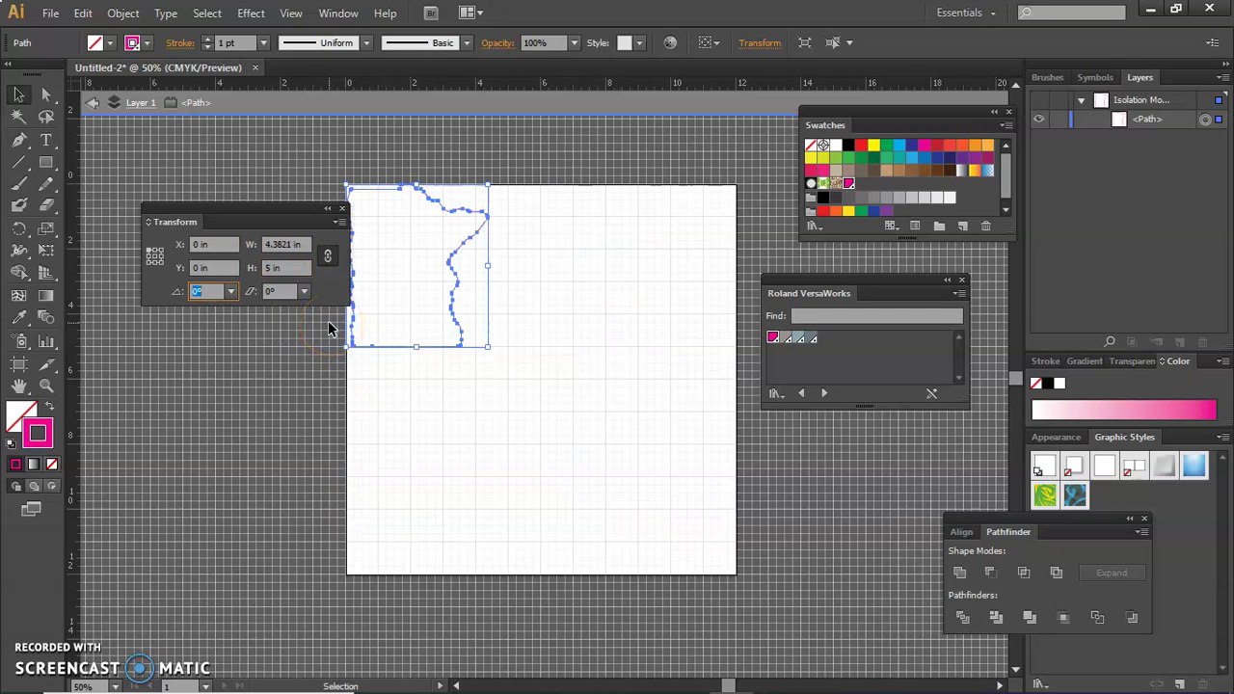
left_click(272, 241)
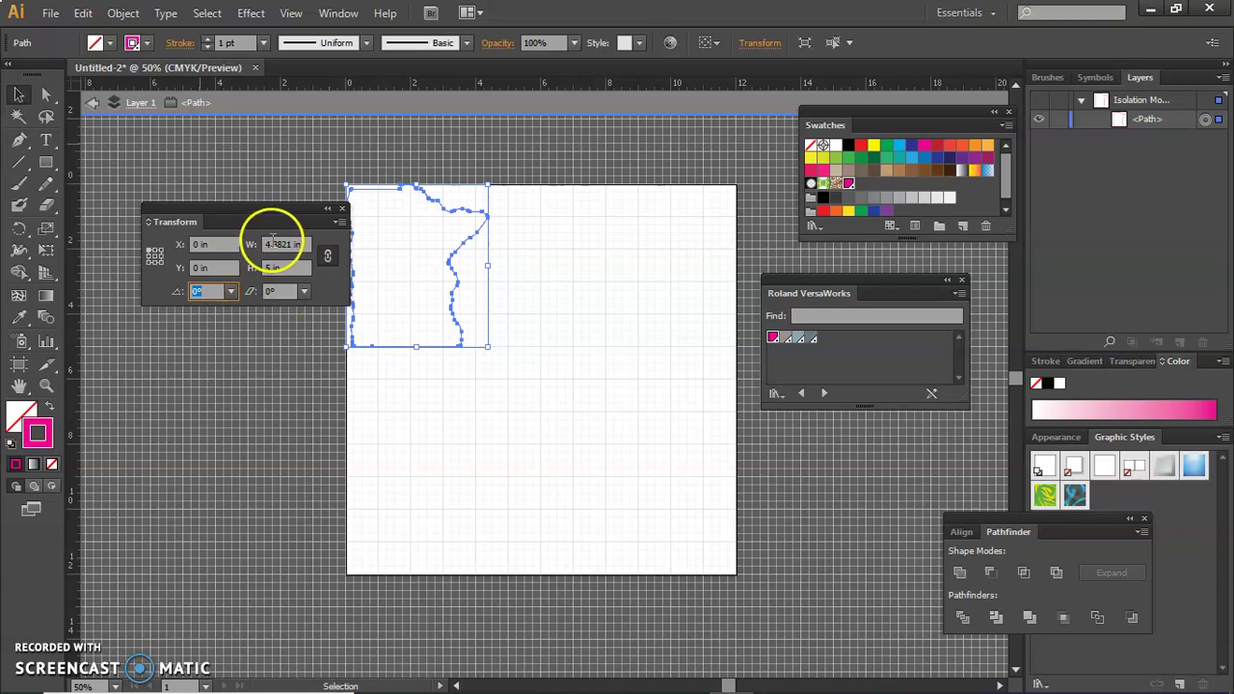
double_click(580, 245)
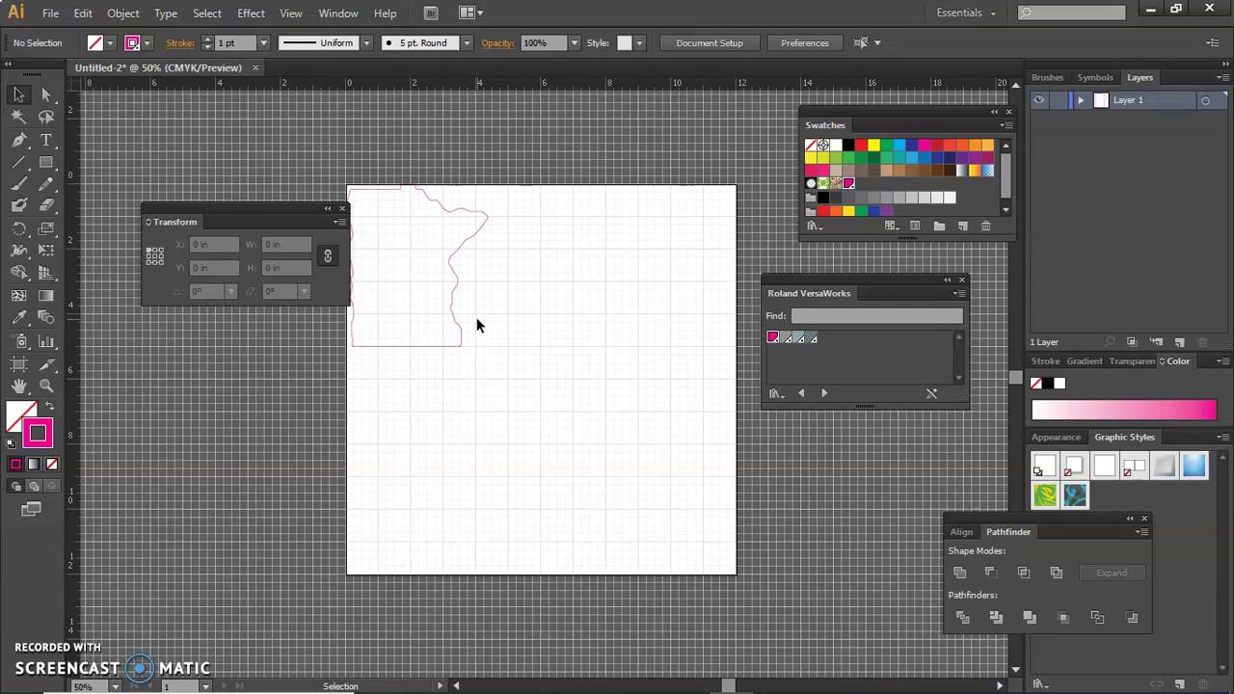
Place Twins1.jpg onto the artboard and image-trace it using the 16 Colors preset
left_click(48, 13)
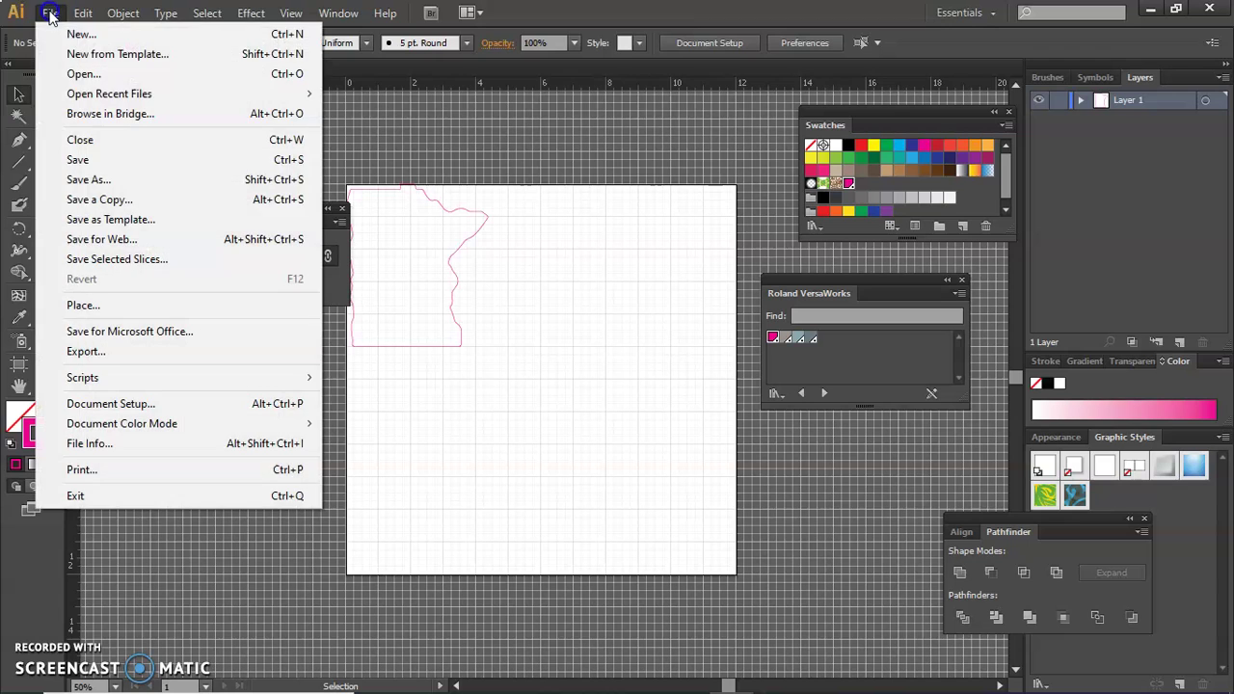
left_click(110, 307)
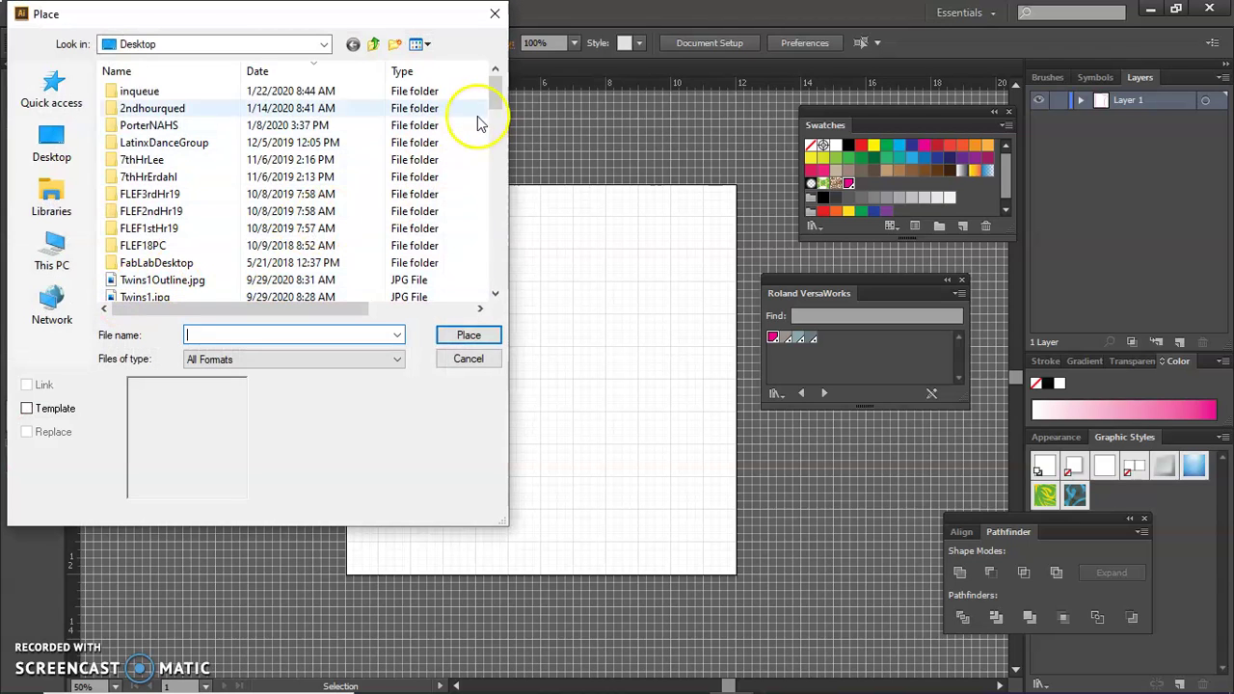
left_click(143, 296)
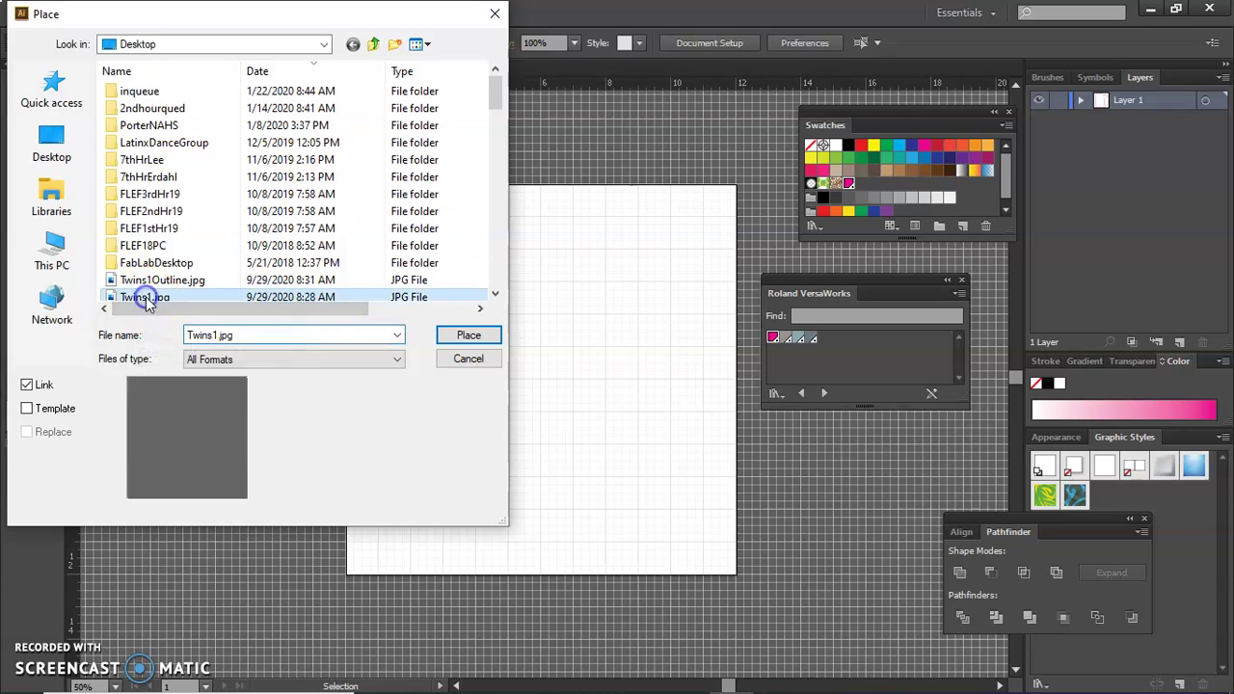
left_click(470, 338)
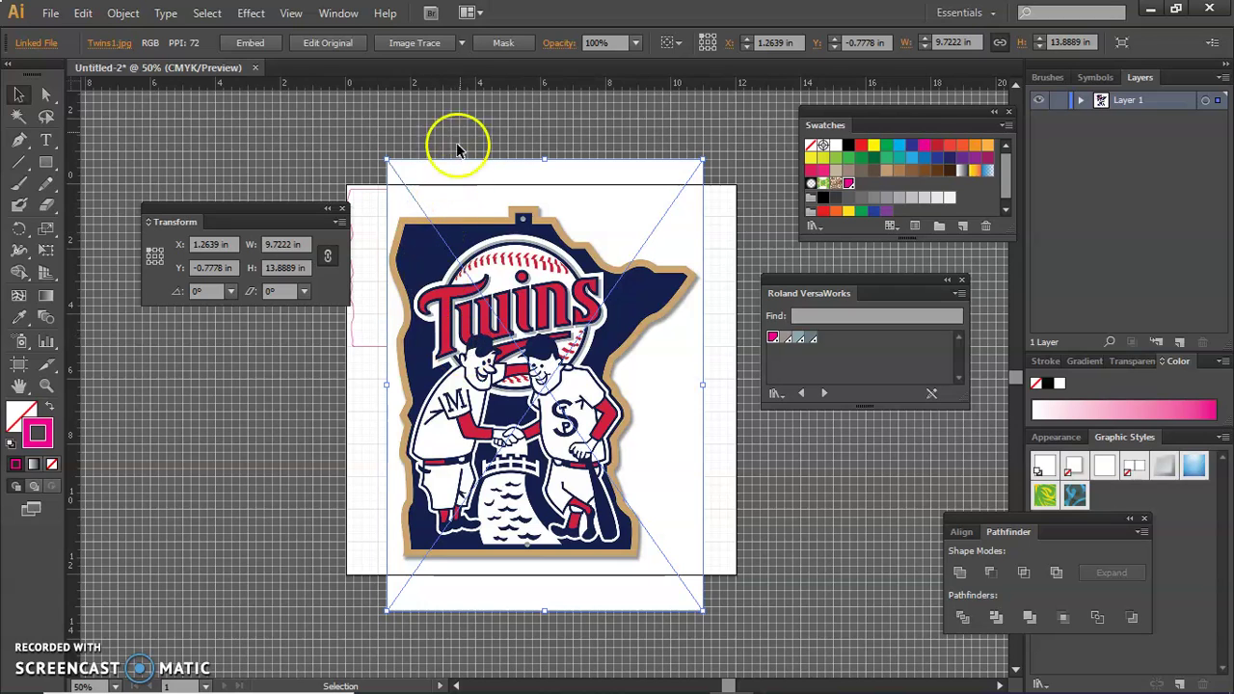
left_click(463, 43)
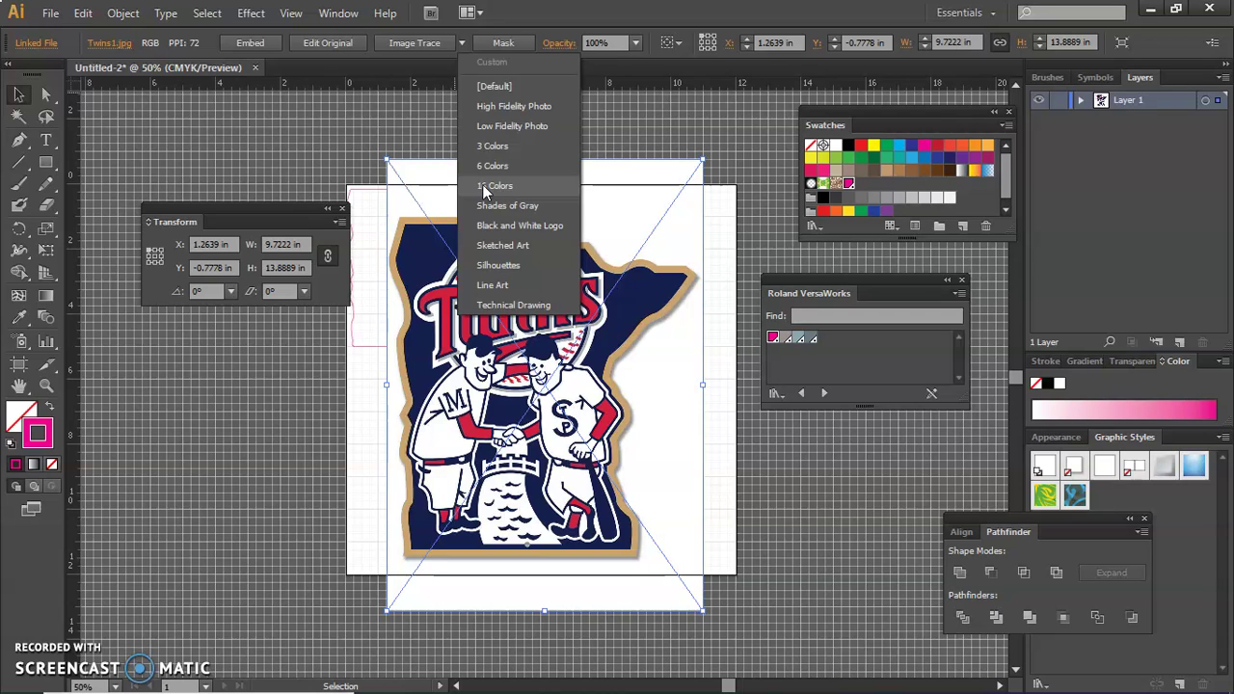
left_click(487, 186)
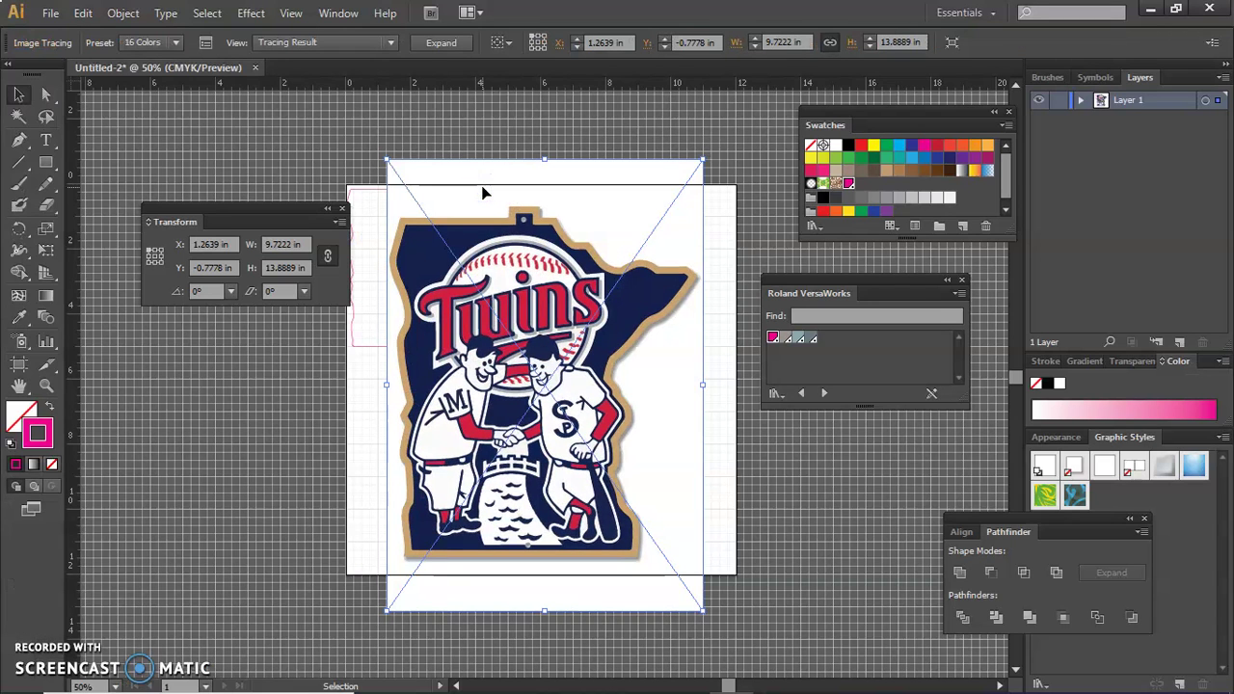
Expand the Twins logo trace, isolate its group and delete the white background shape
left_click(443, 43)
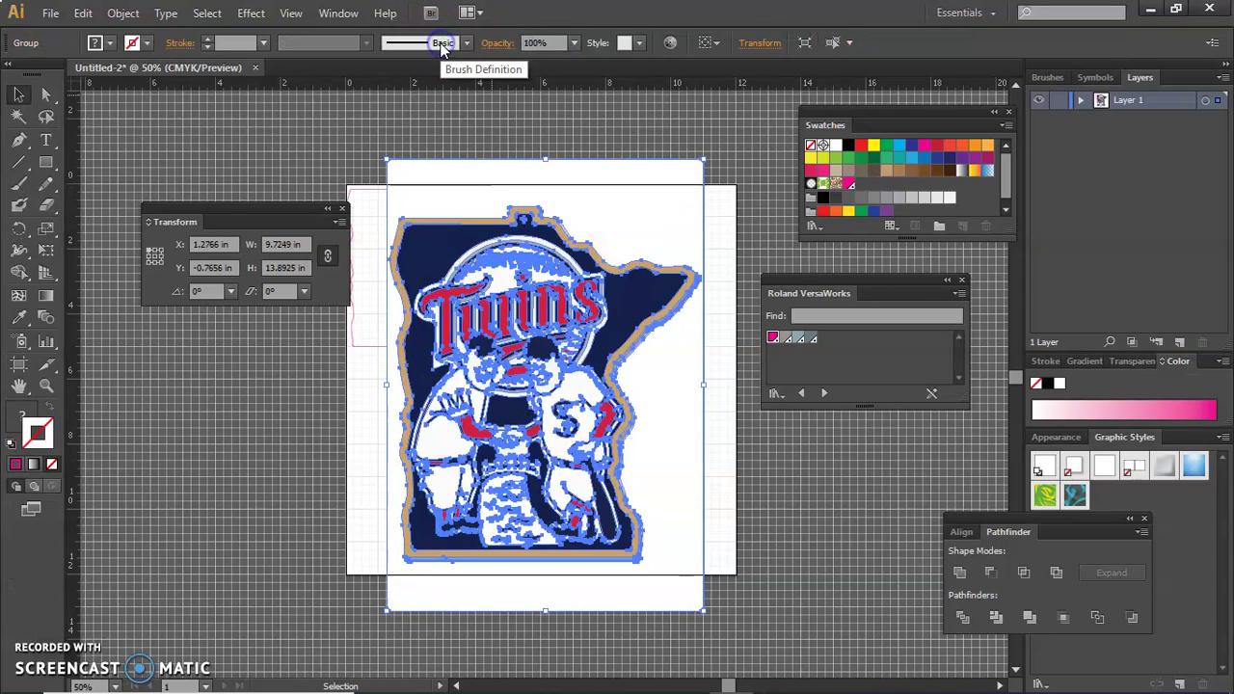
right_click(628, 208)
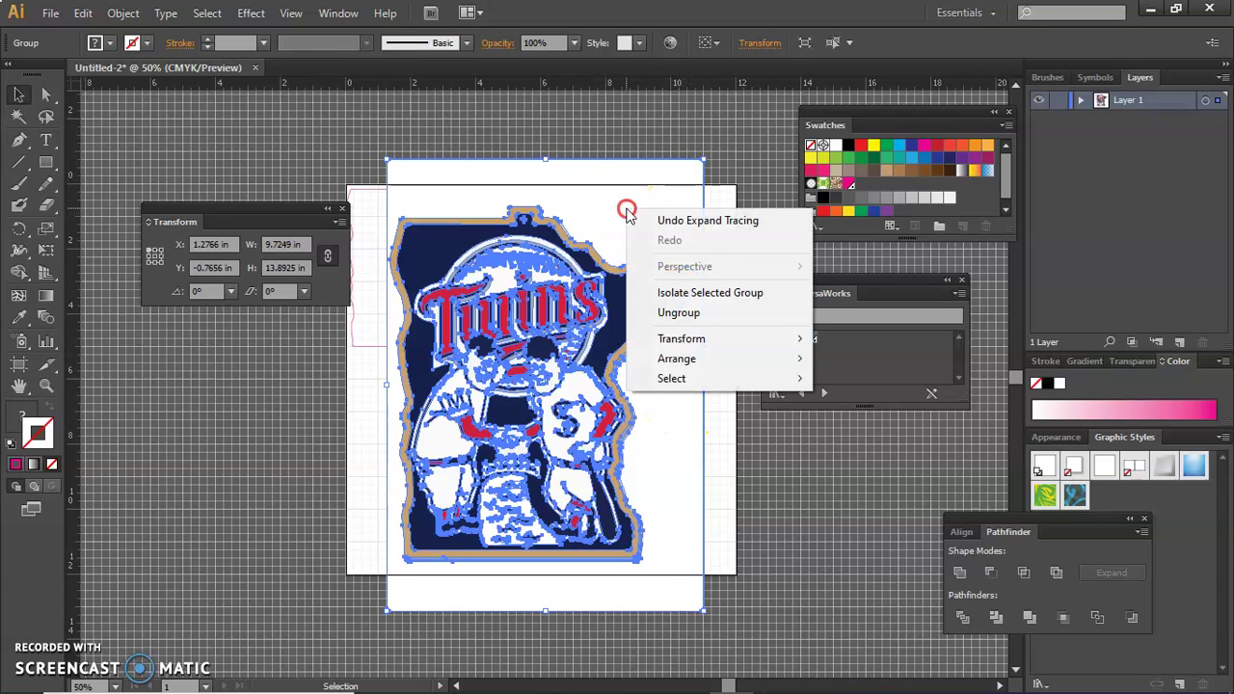
left_click(702, 294)
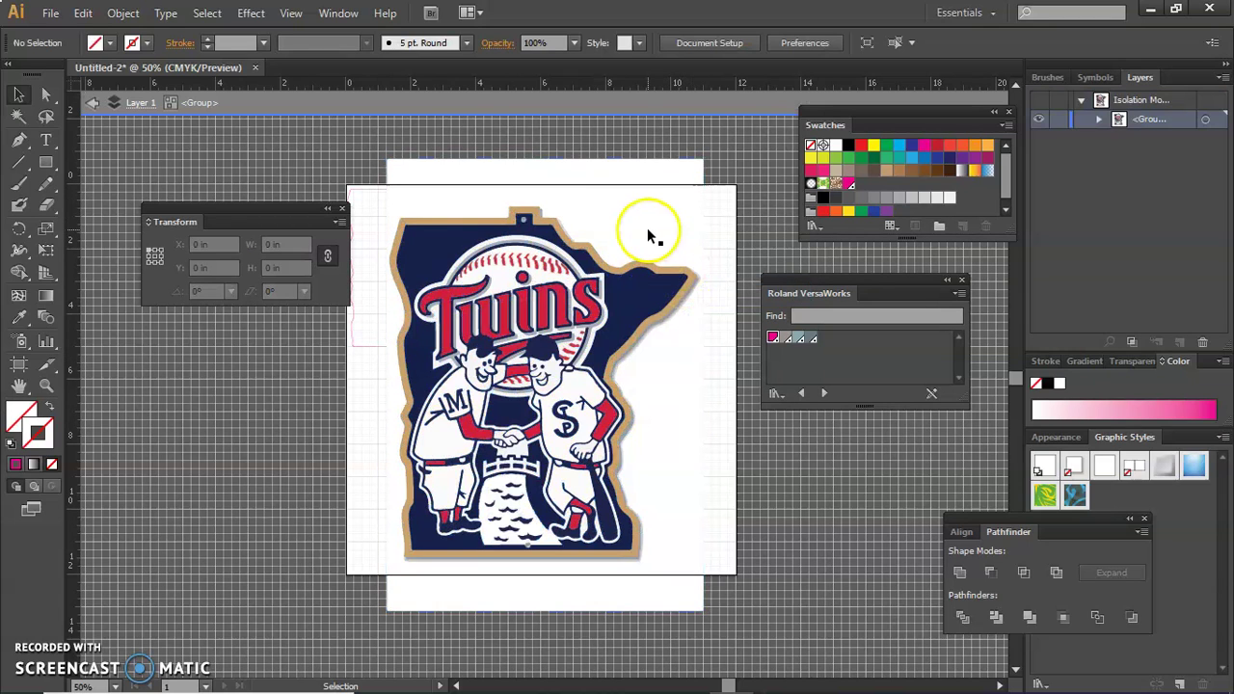
left_click(620, 210)
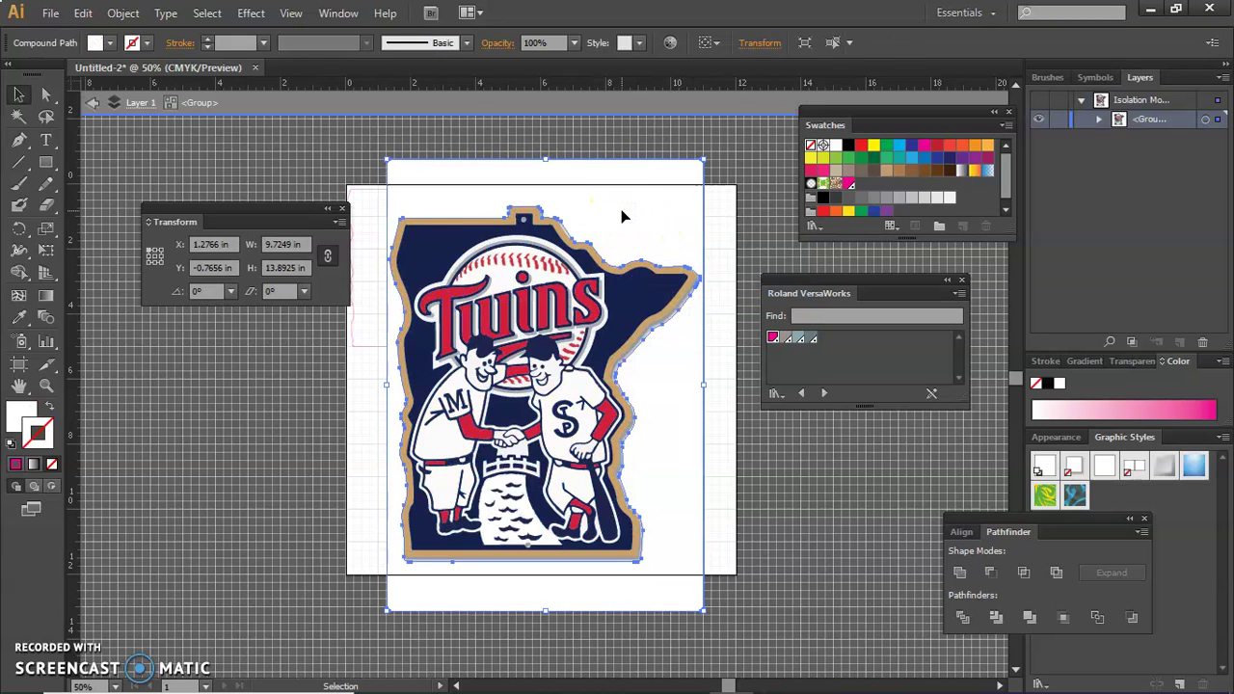
key("Delete")
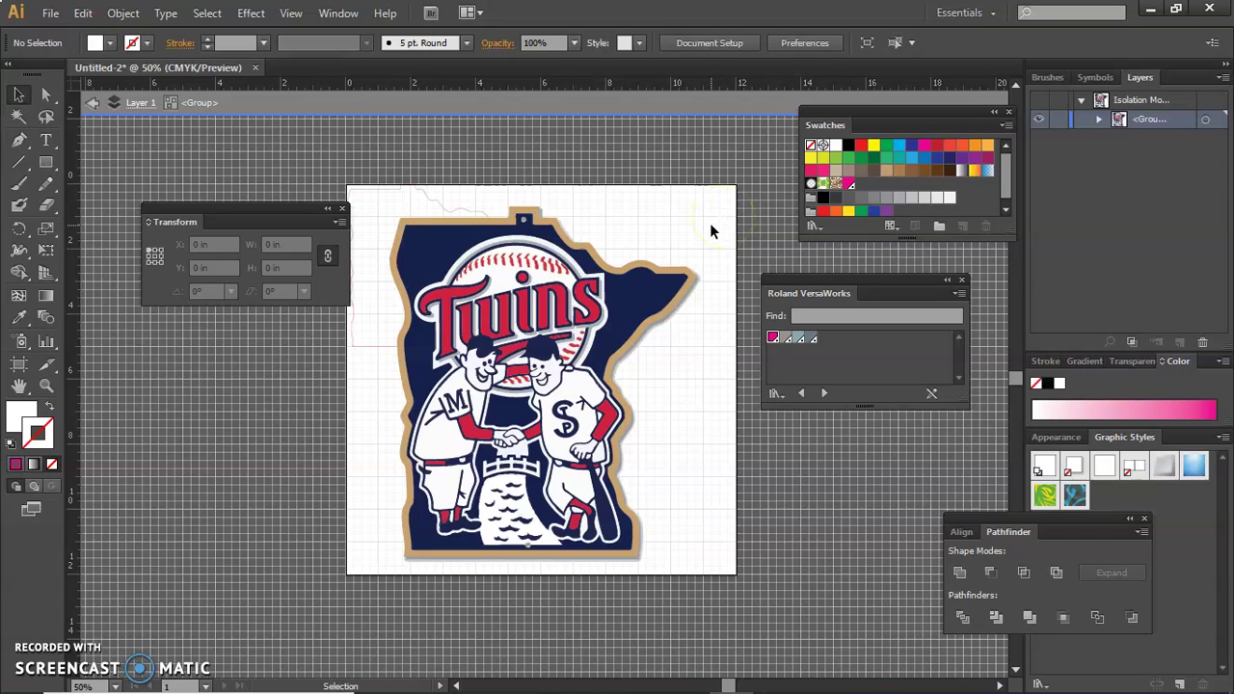
key("a")
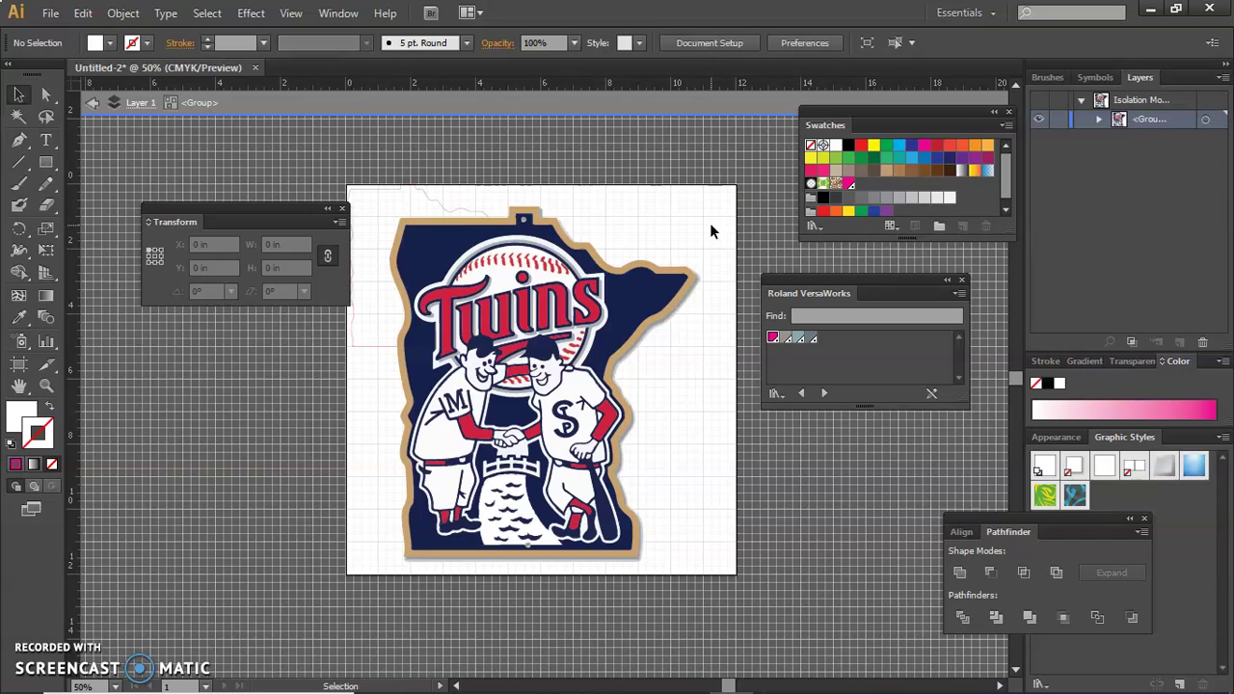
left_click(82, 13)
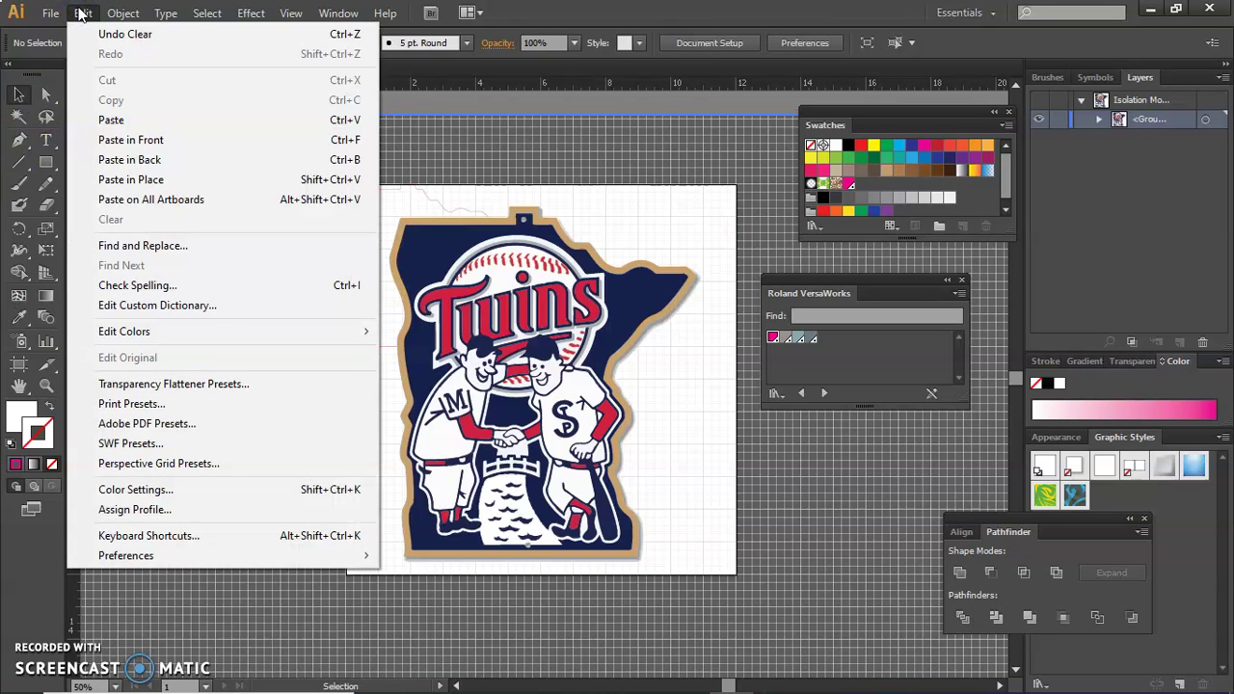
left_click(82, 13)
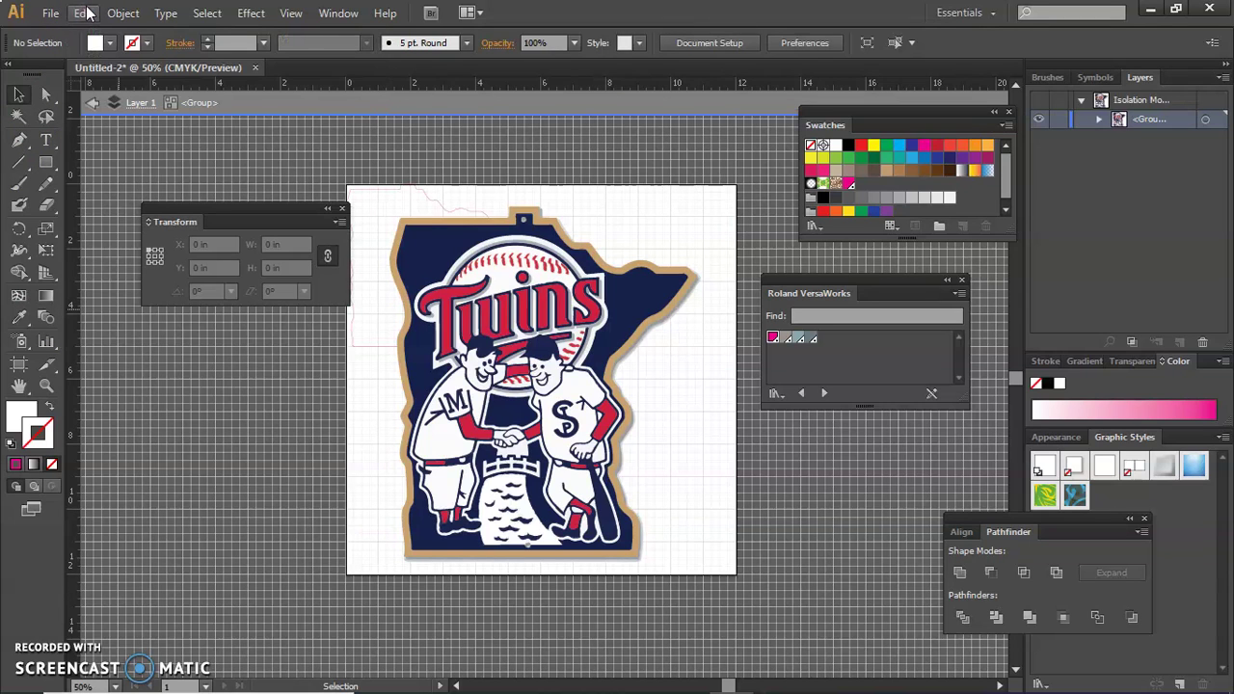
Select all the logo artwork and move it to X 0, Y 0
key("ctrl+a")
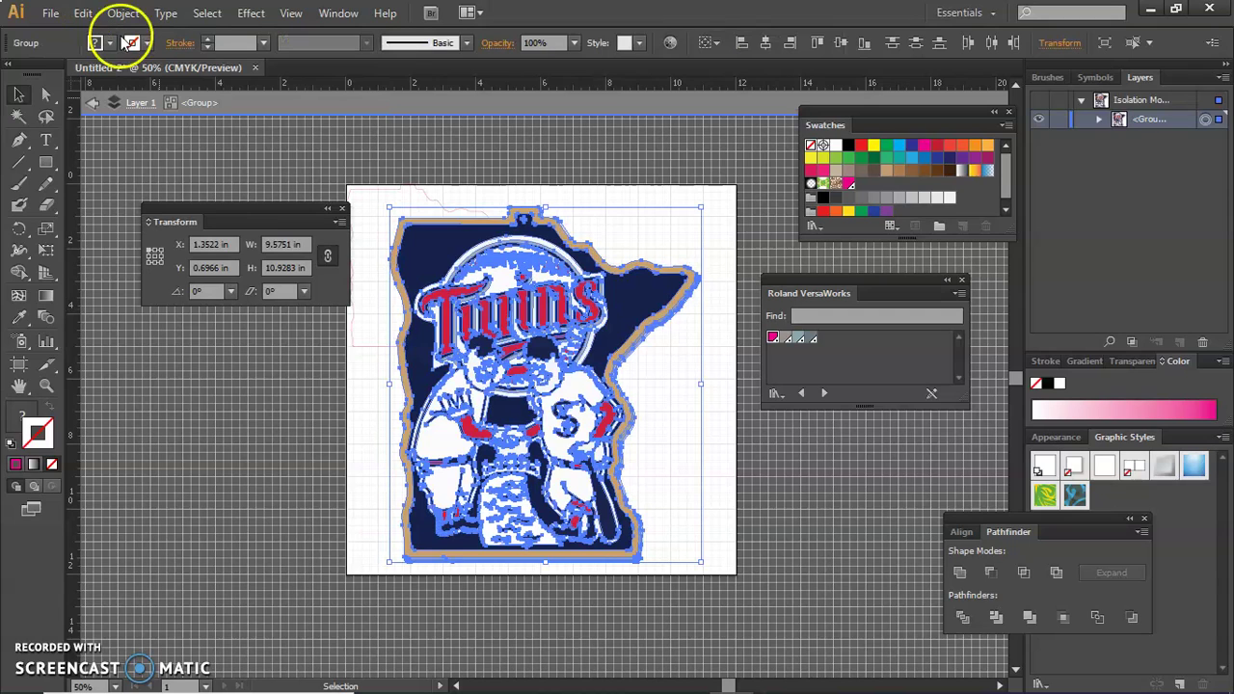
left_click(217, 245)
left_click(155, 257)
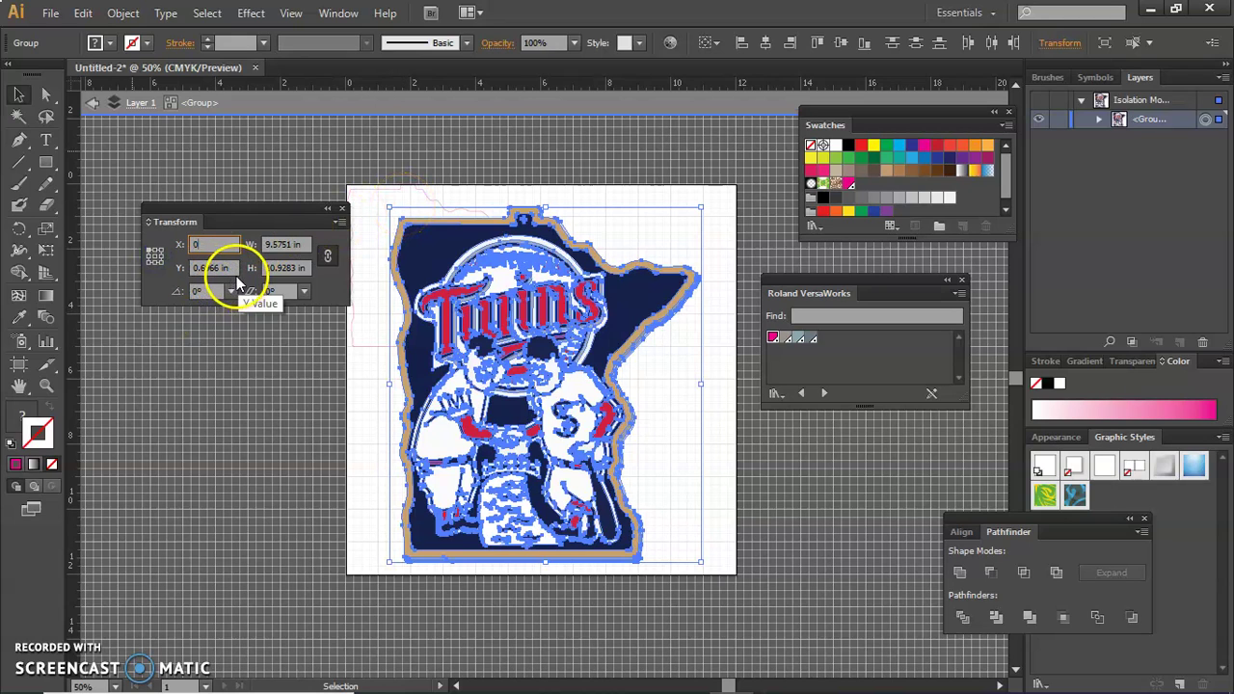
key("Tab")
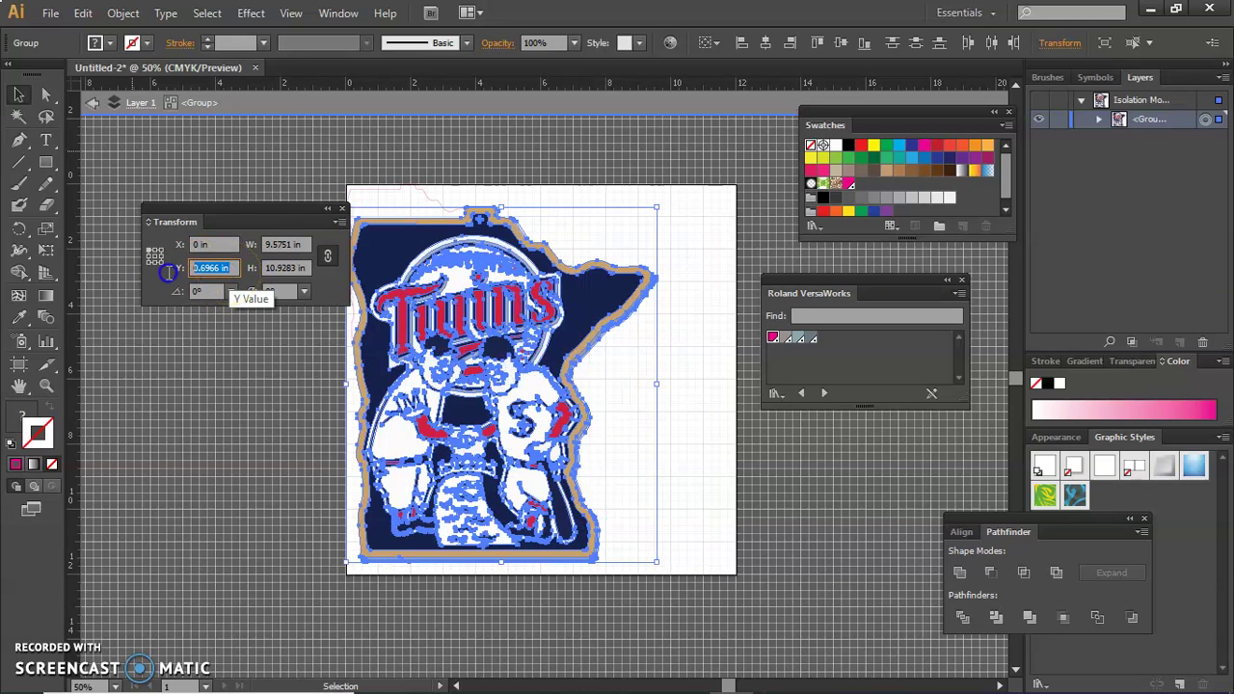
type("0")
key("Tab")
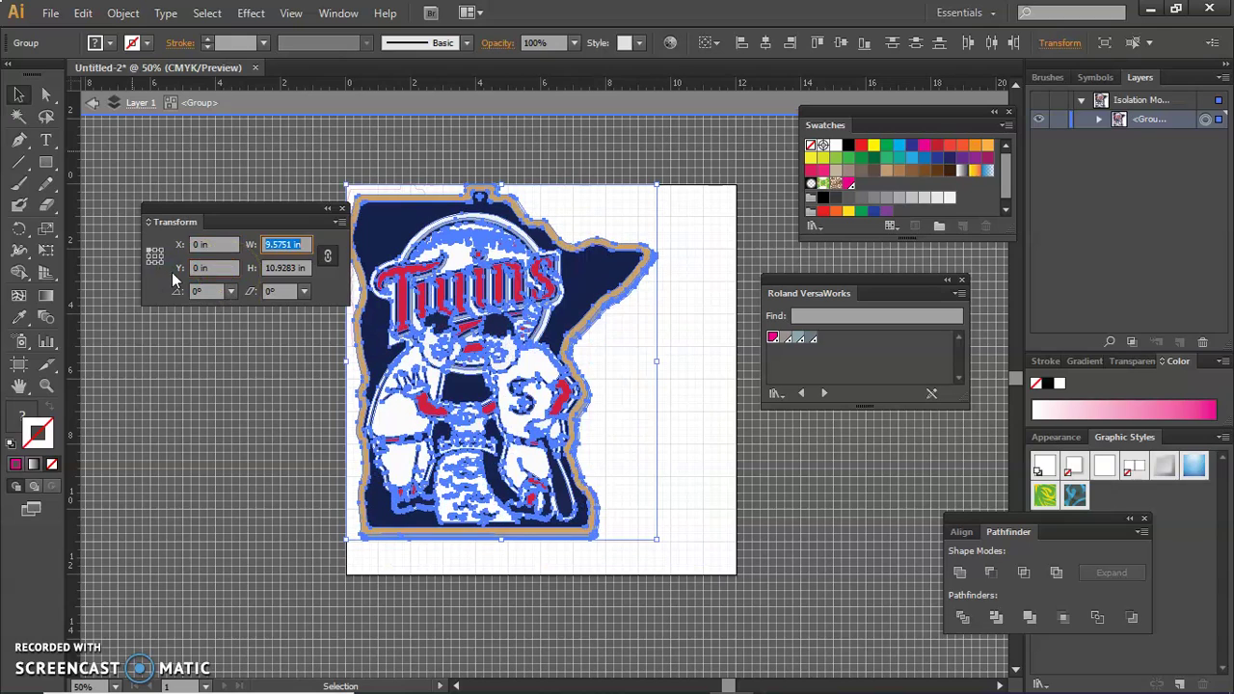
Link proportions and set the height to 5 in, making the logo 4.3809 in wide
left_click(303, 269)
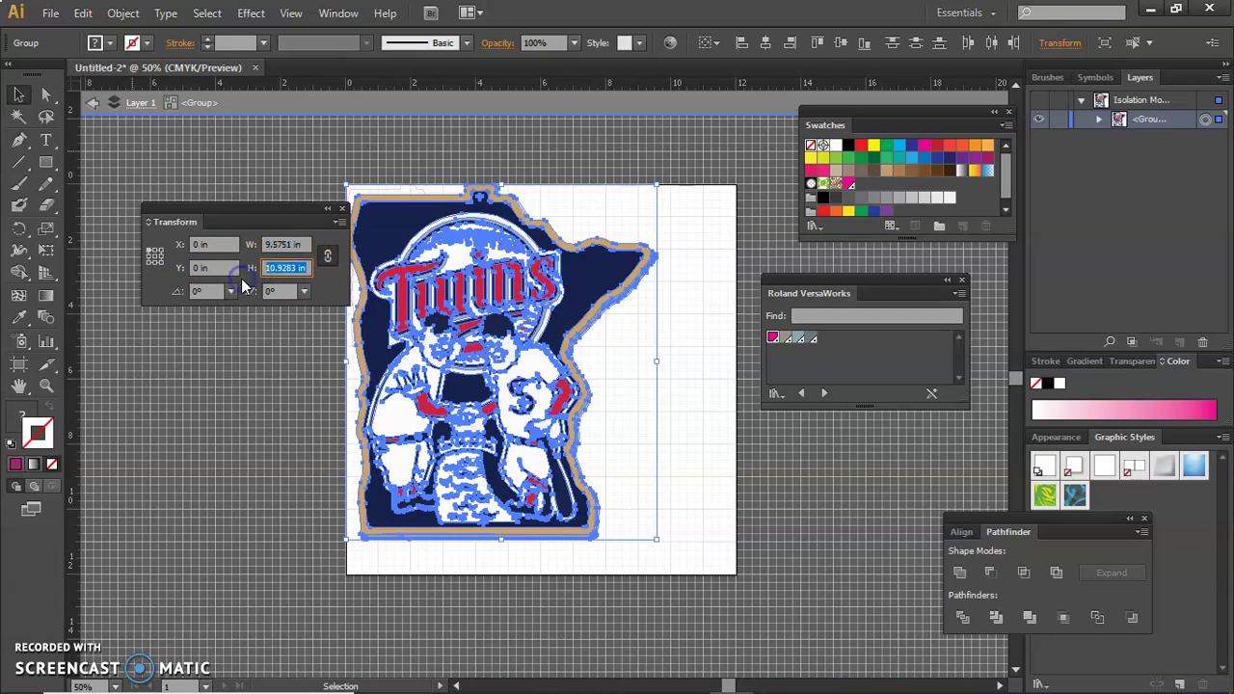
type("5")
left_click(299, 249)
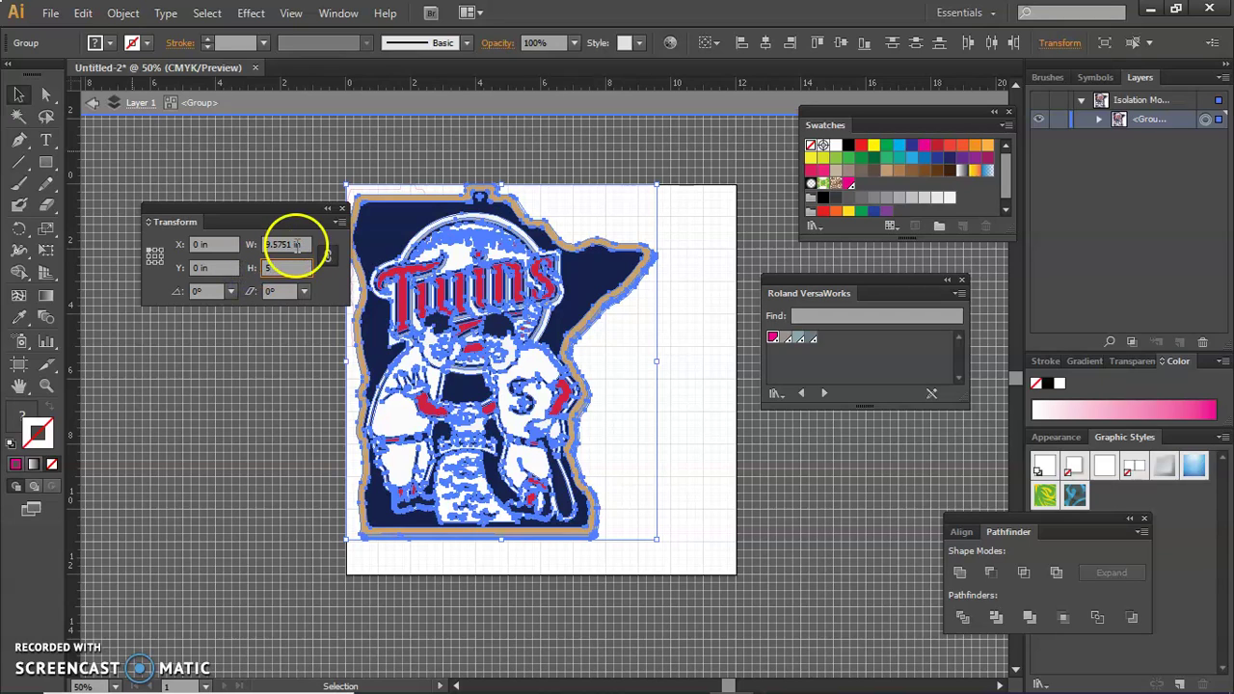
left_click(328, 255)
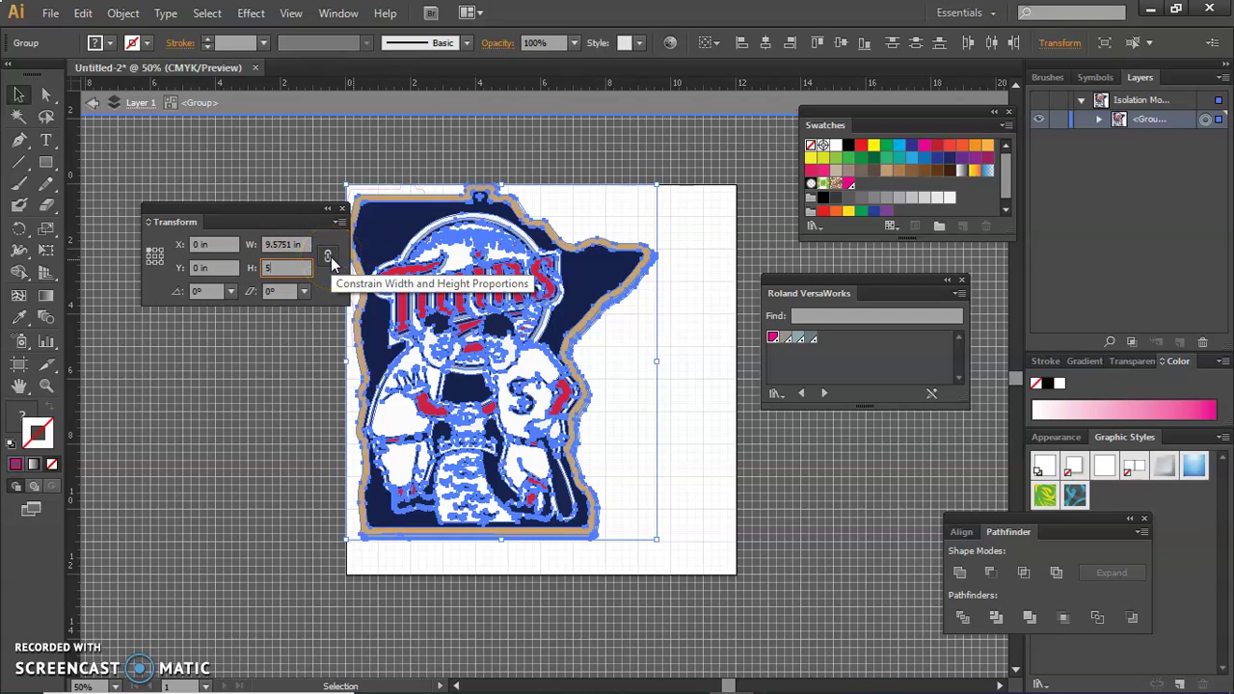
left_click(309, 298)
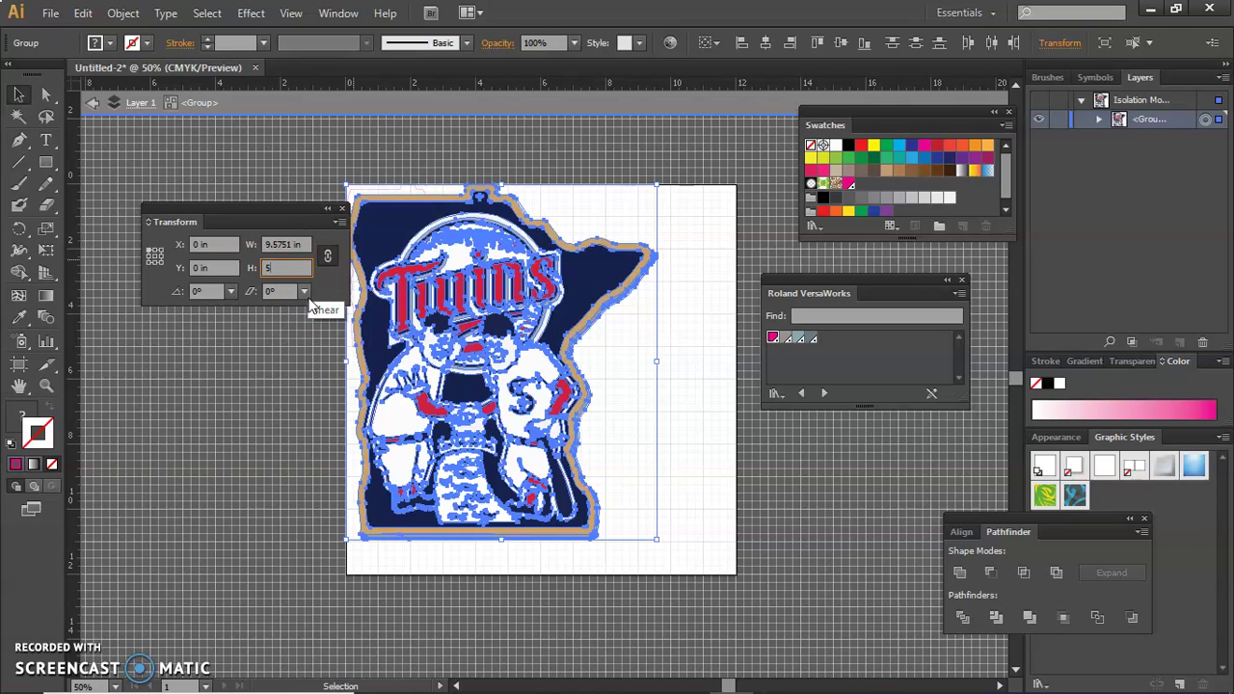
type("5")
key("Tab")
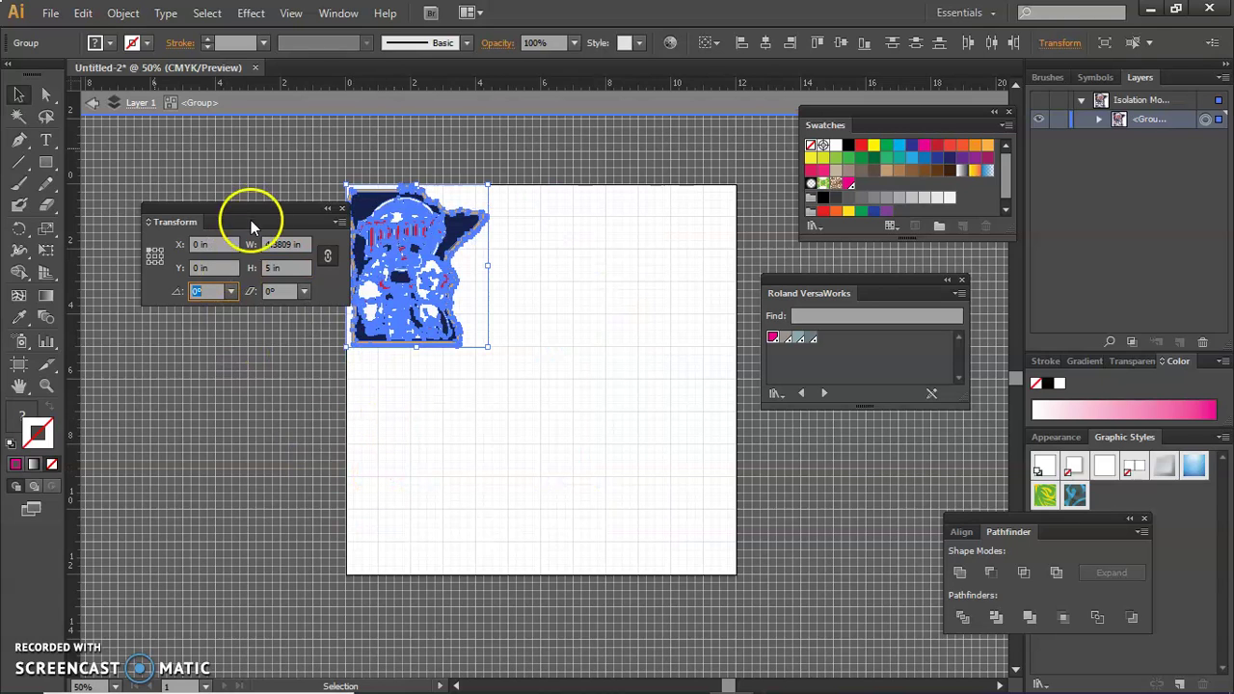
left_click_drag(248, 212, 350, 471)
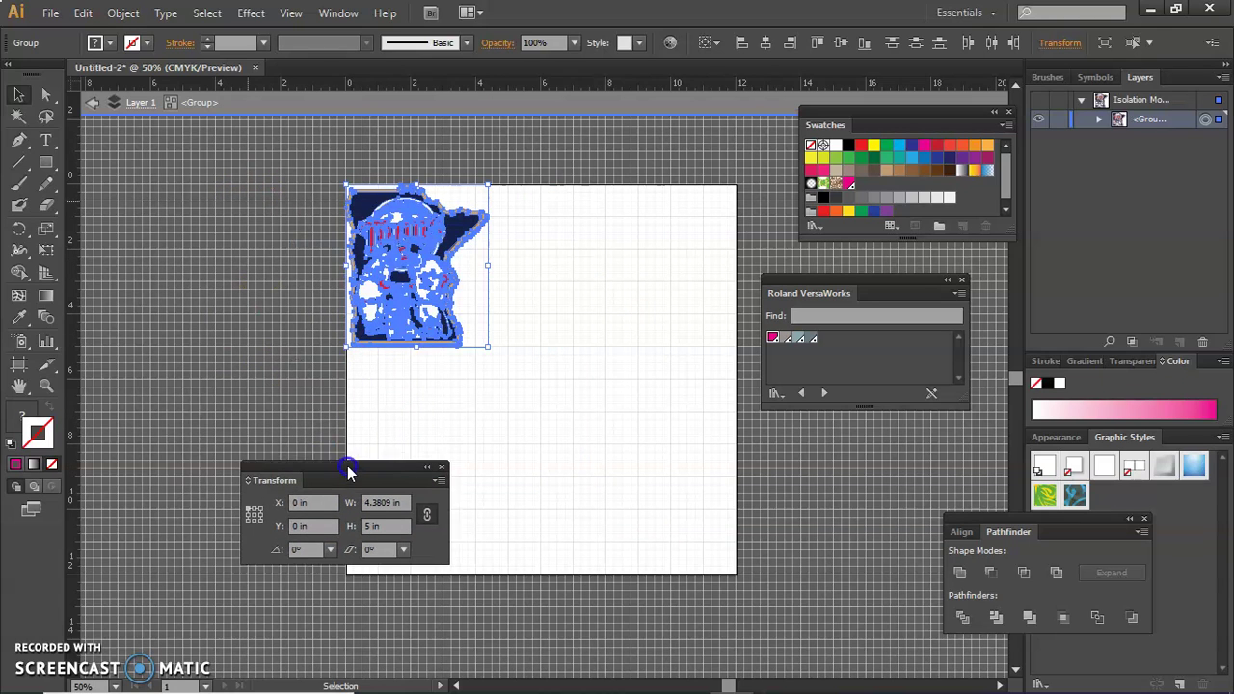
left_click(210, 345)
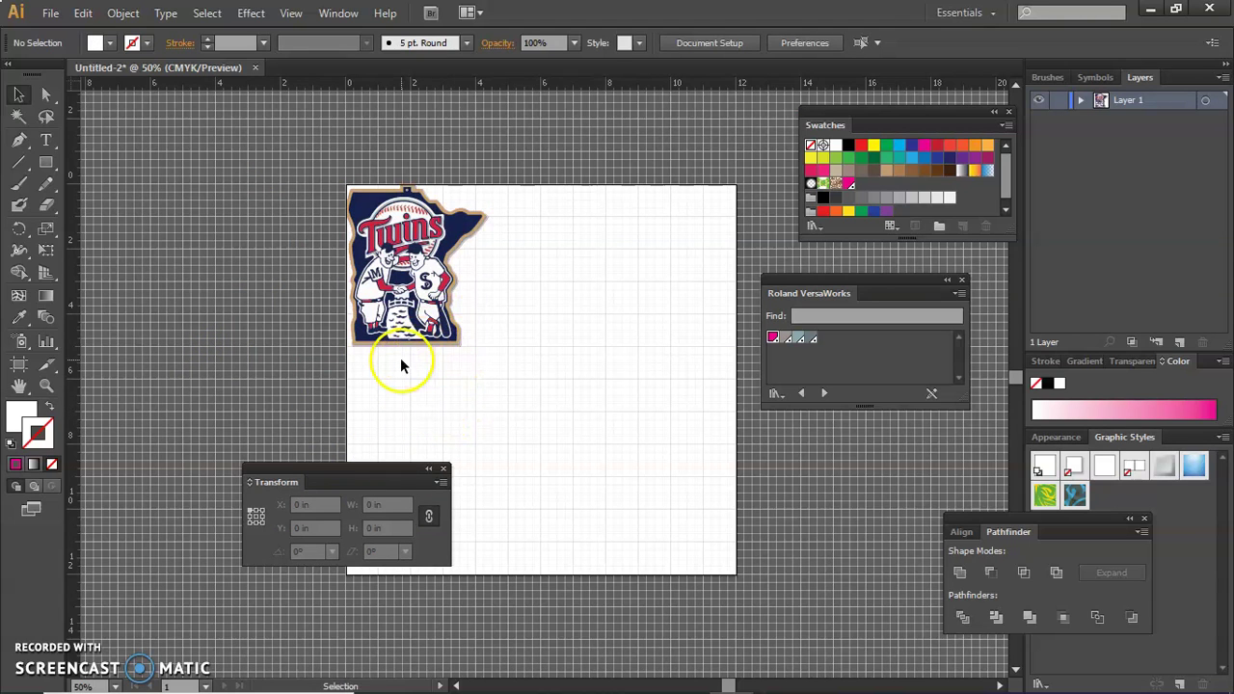
key("ctrl+1")
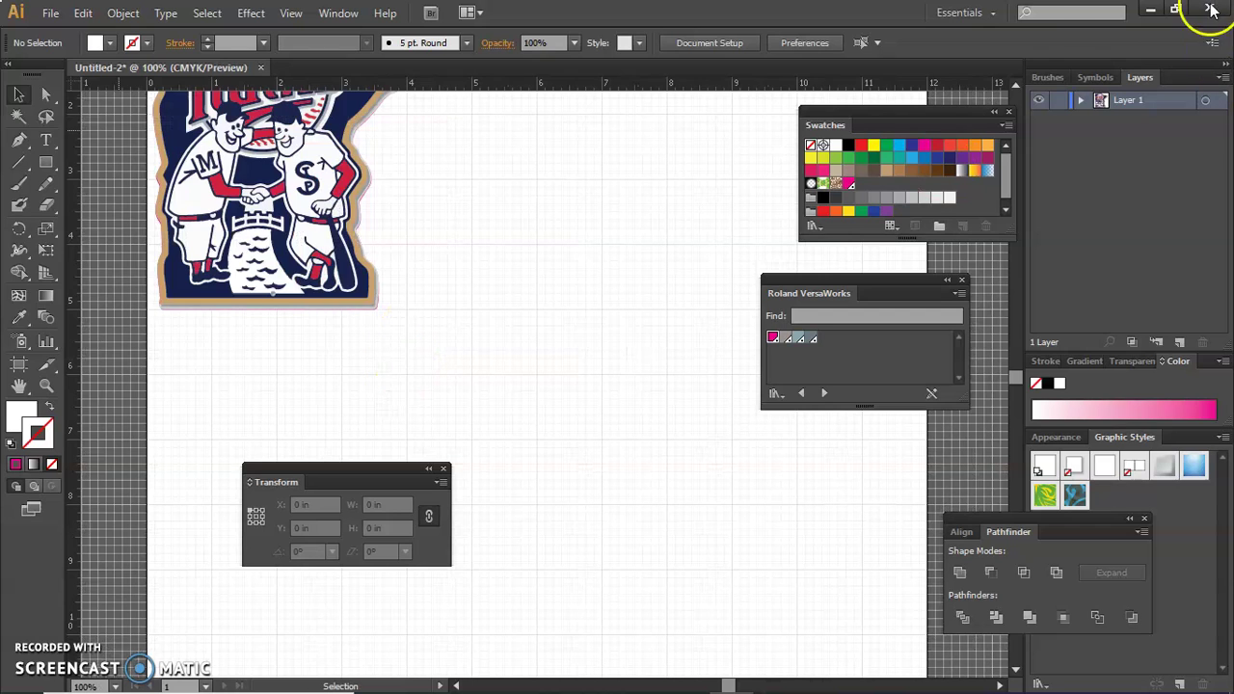
scroll(1022, 81, "up", 5)
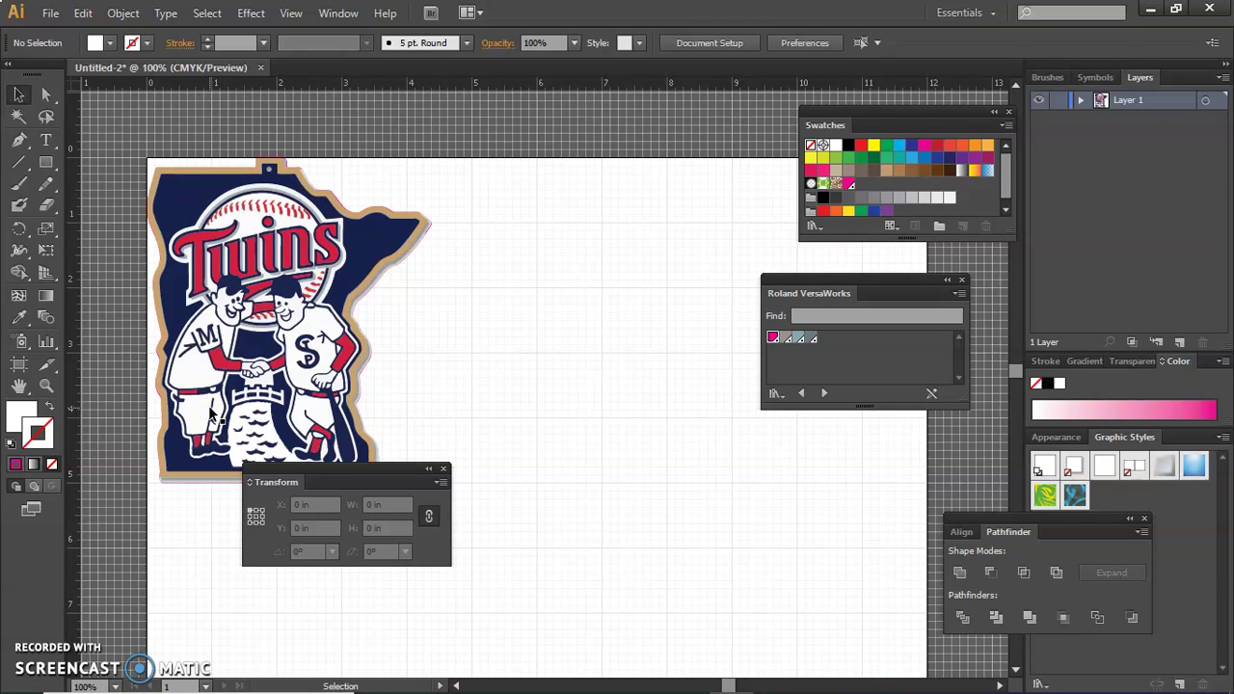
key("ctrl+plus")
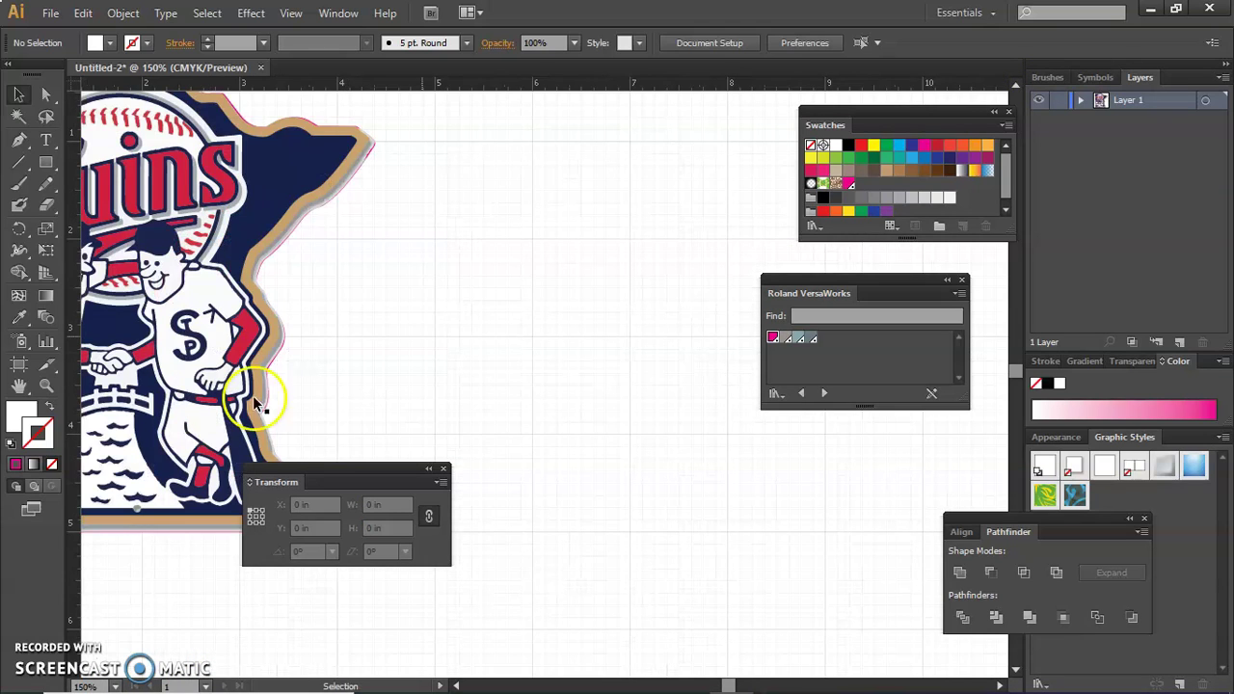
mouse_move(456, 687)
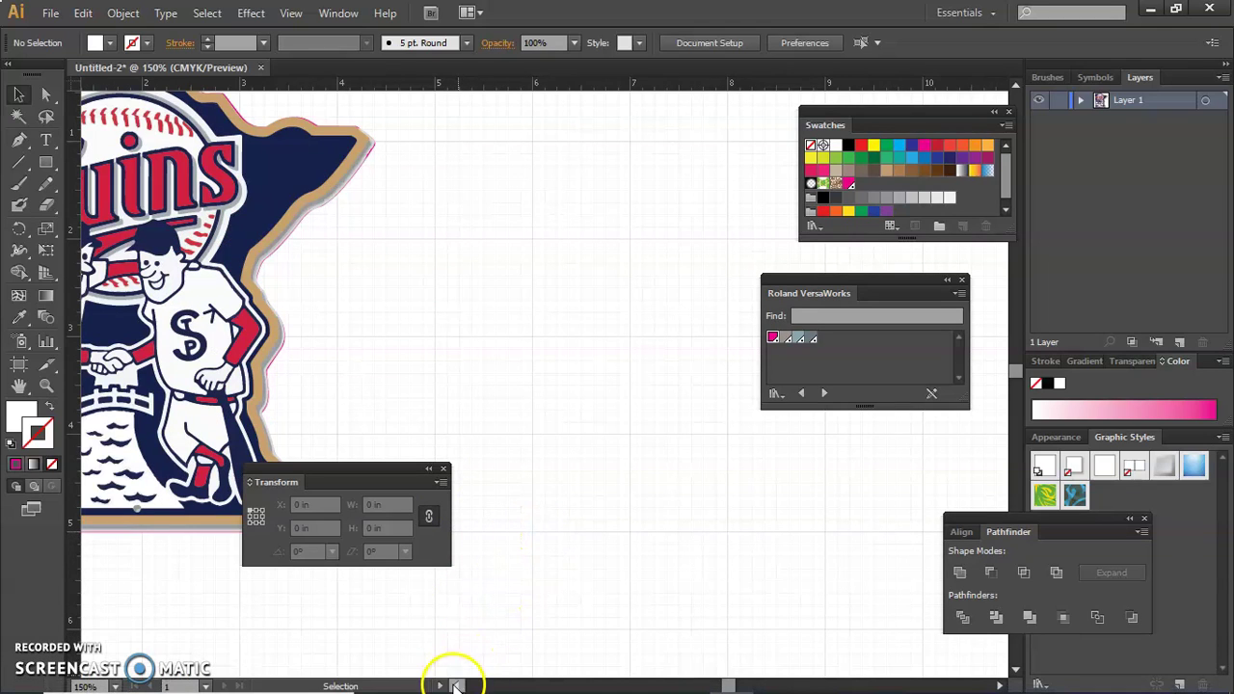
left_click(456, 687)
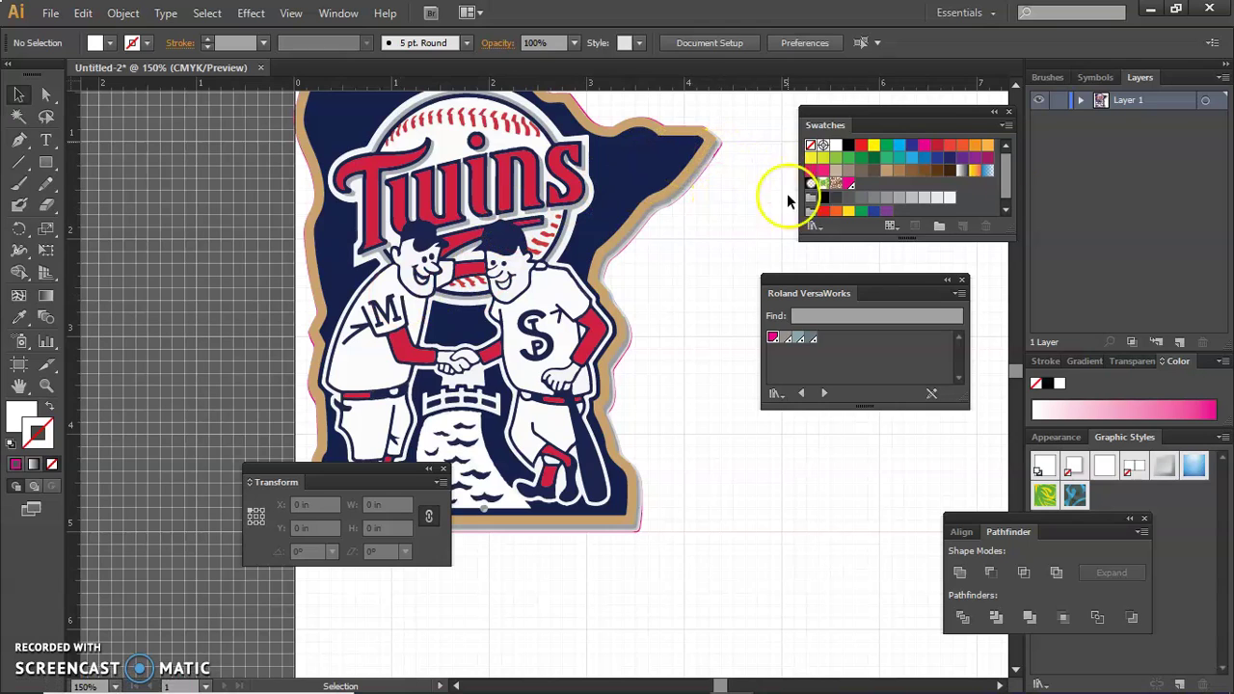
Expand Layer 1 and toggle the logo group's visibility off and on to check the pink outline
left_click(336, 12)
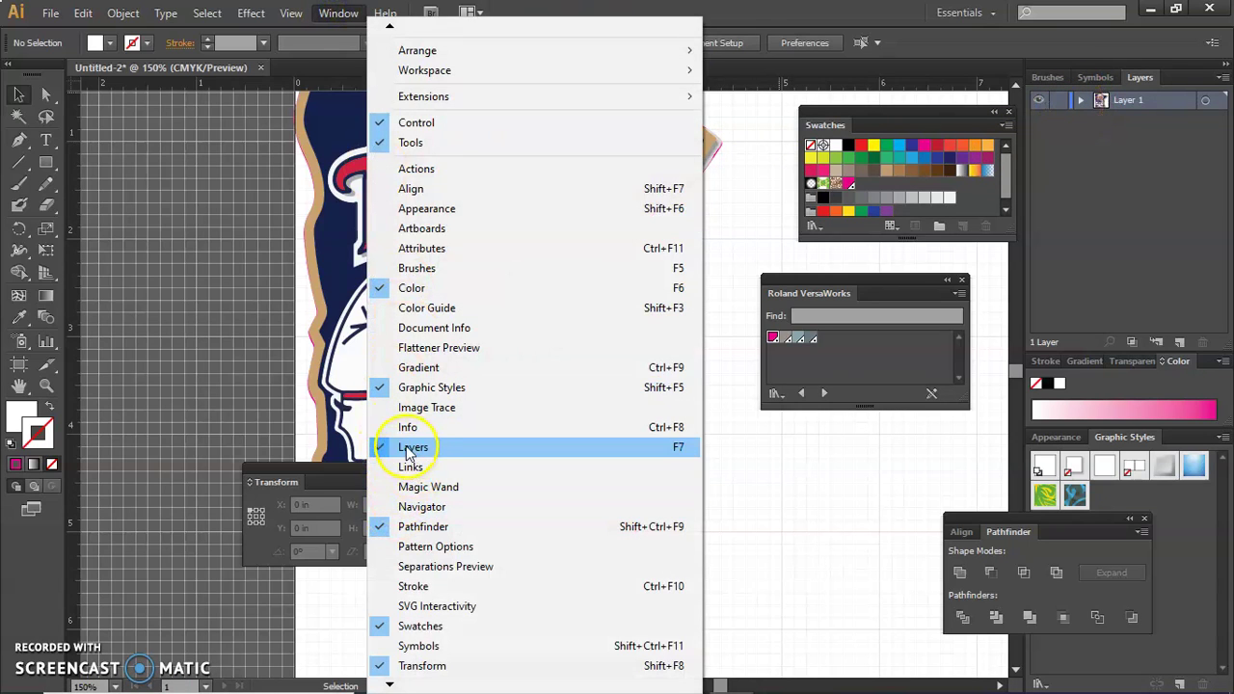
left_click(724, 209)
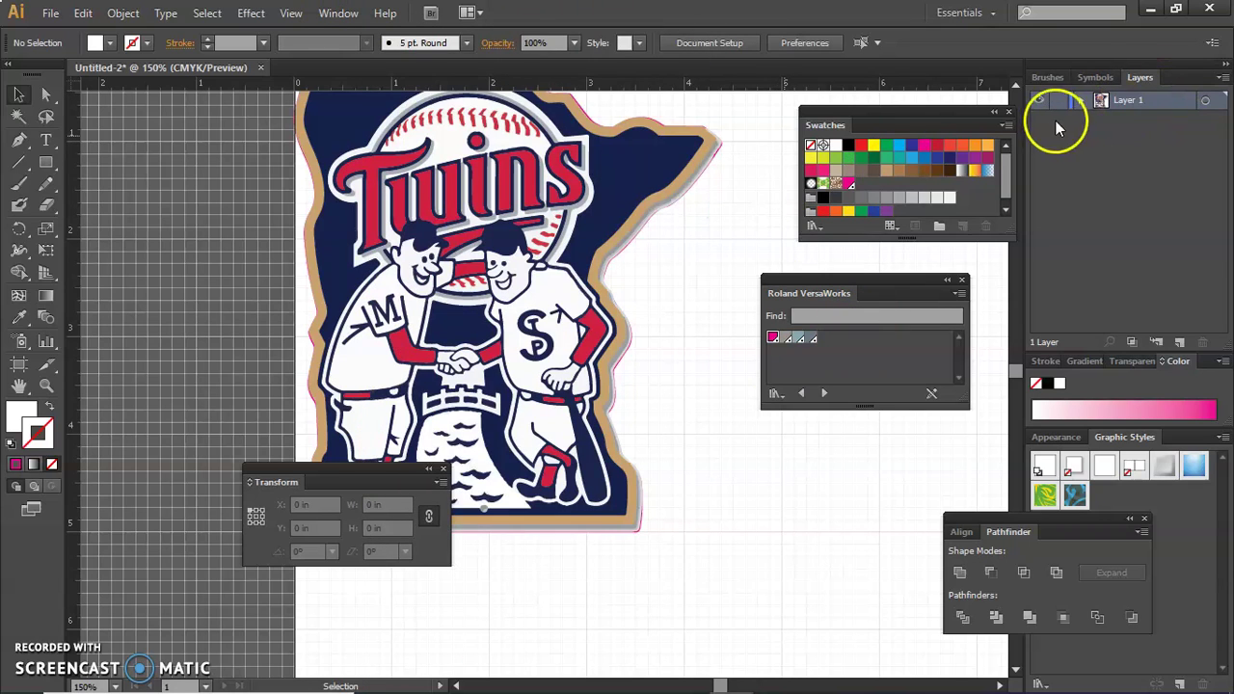
left_click(1081, 101)
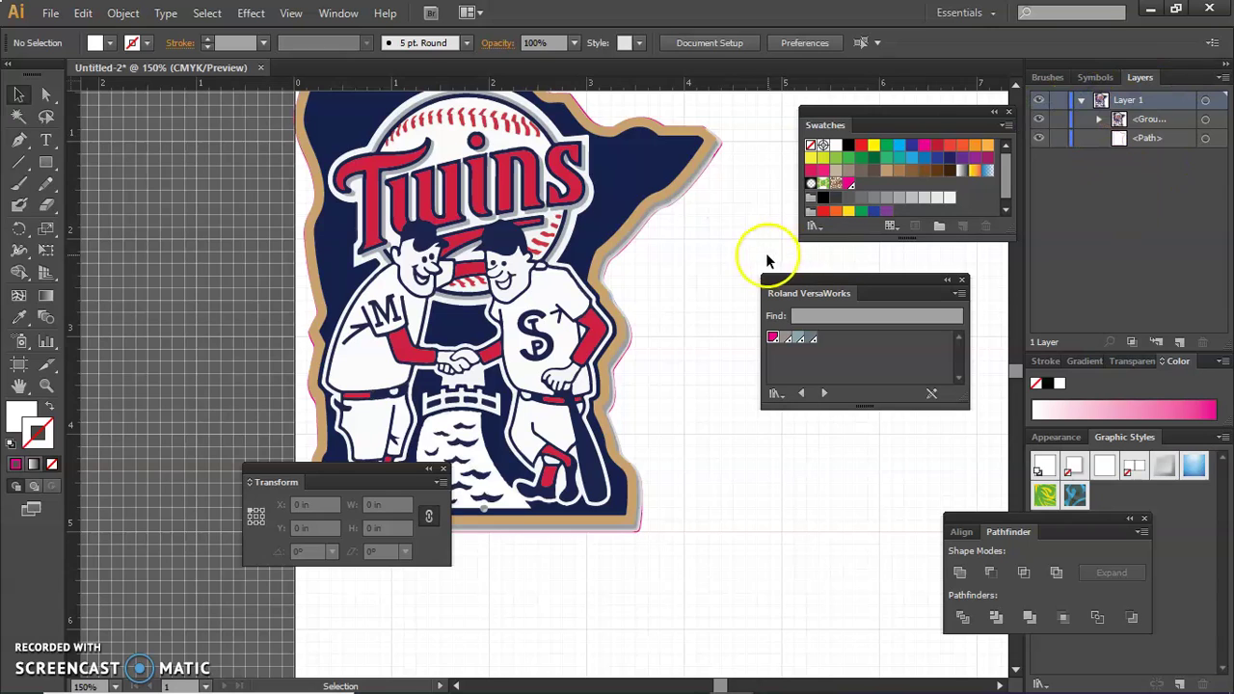
scroll(739, 250, "up", 2)
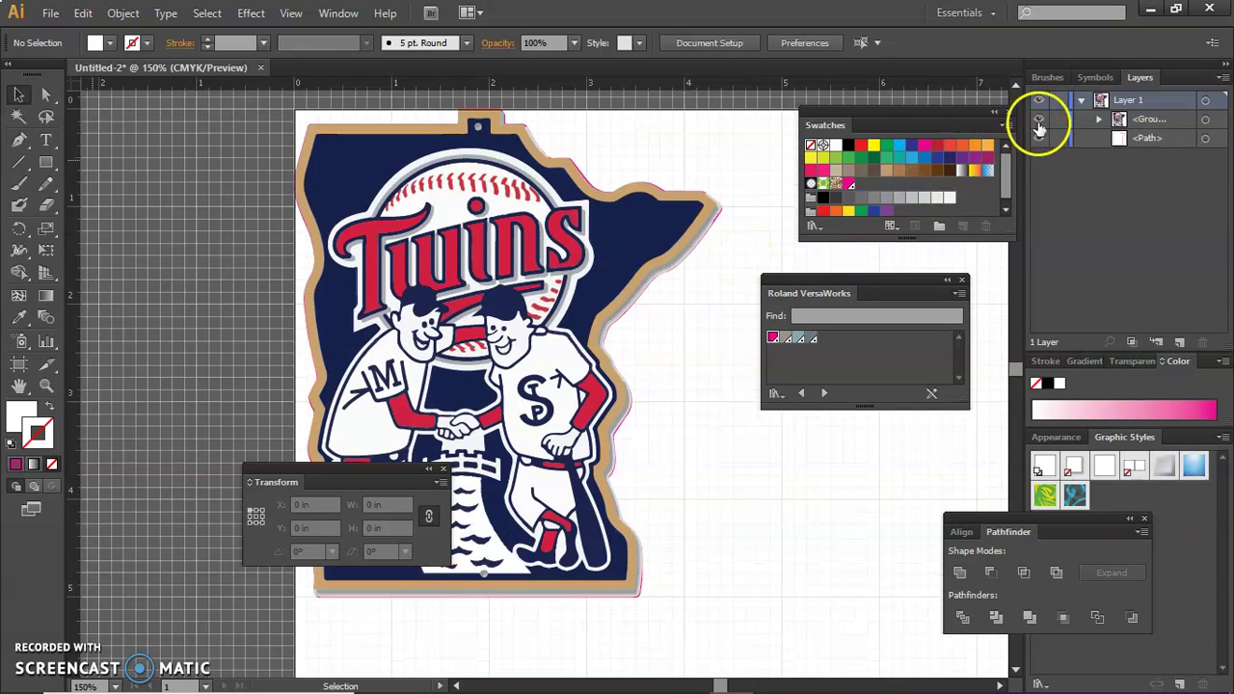
left_click(1040, 120)
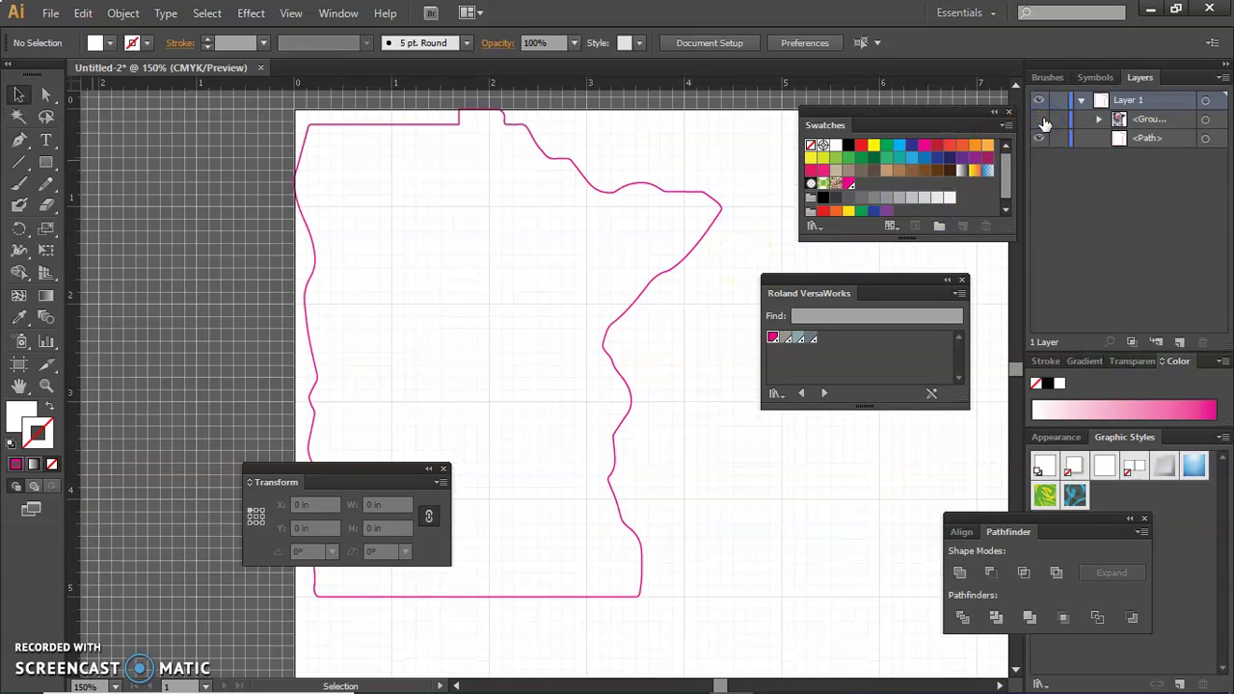
left_click(1040, 120)
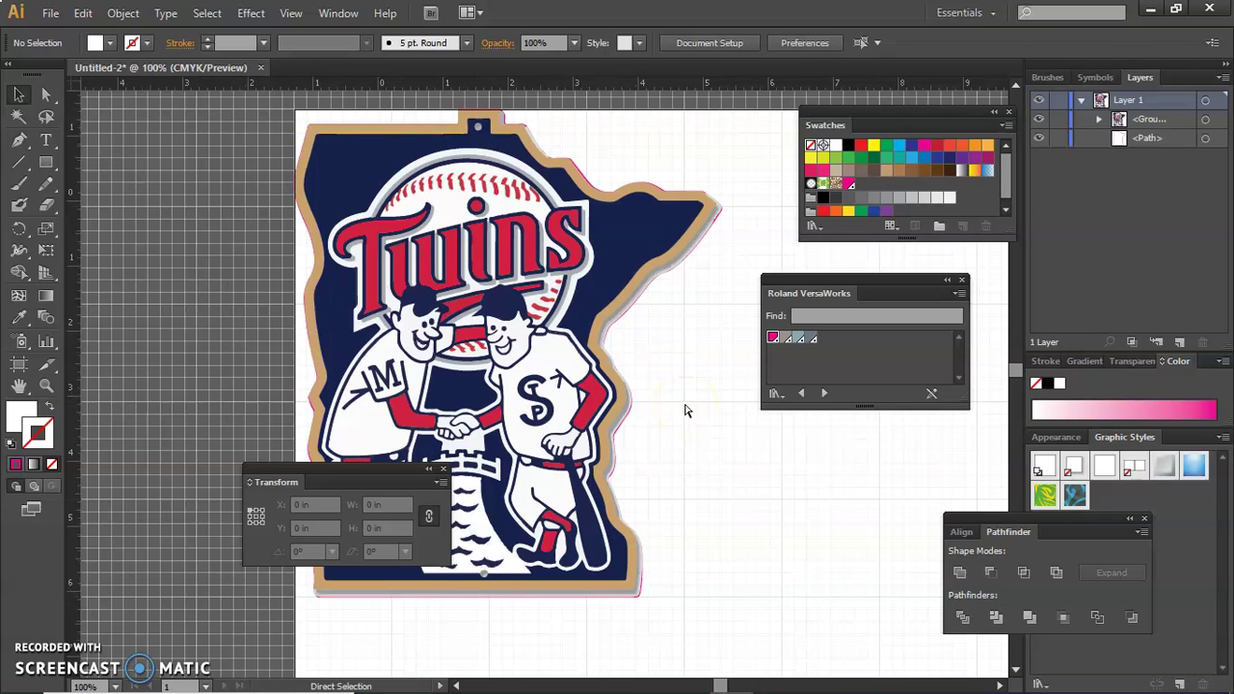
Resize the artboard with Object > Artboards > Fit to Artwork Bounds
key("ctrl+minus")
key("ctrl+minus")
key("ctrl+minus")
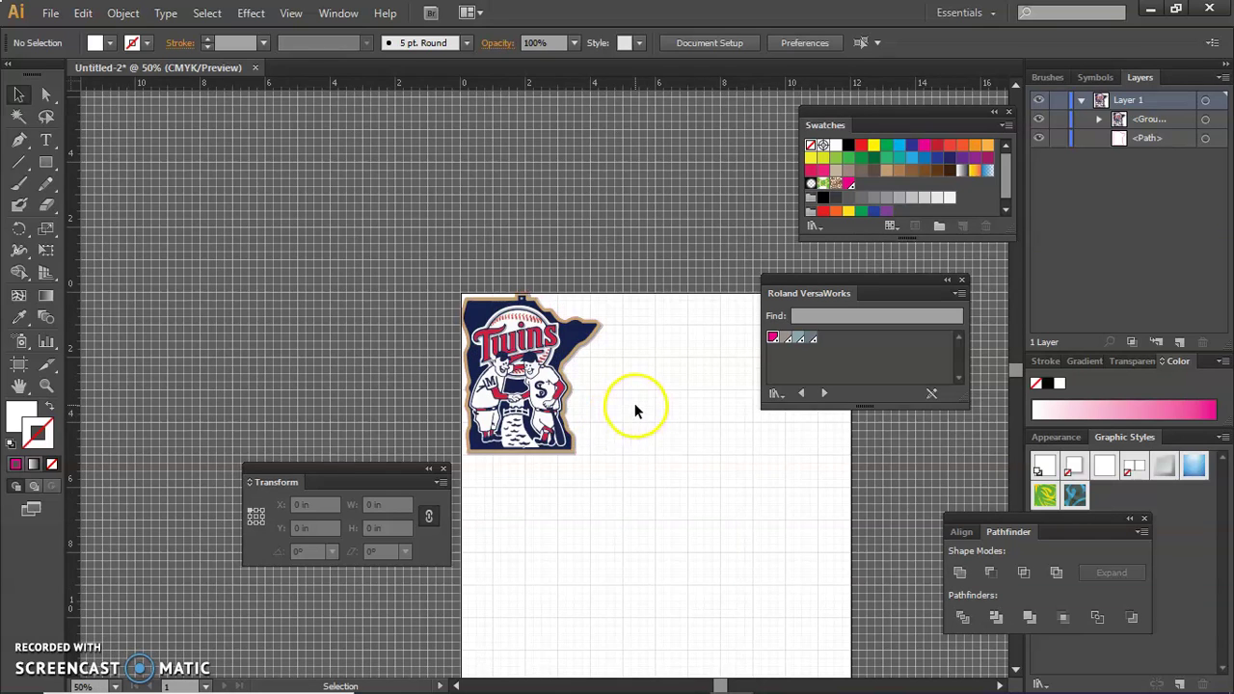
scroll(636, 409, "down", 1)
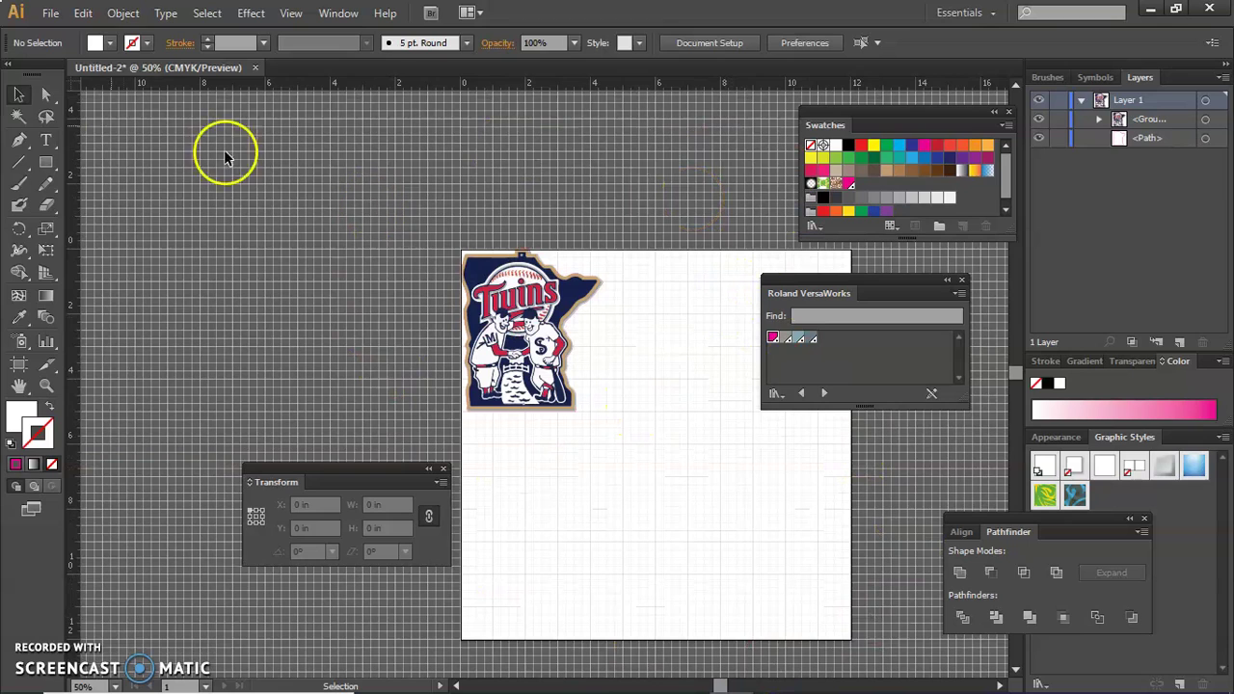
left_click(126, 16)
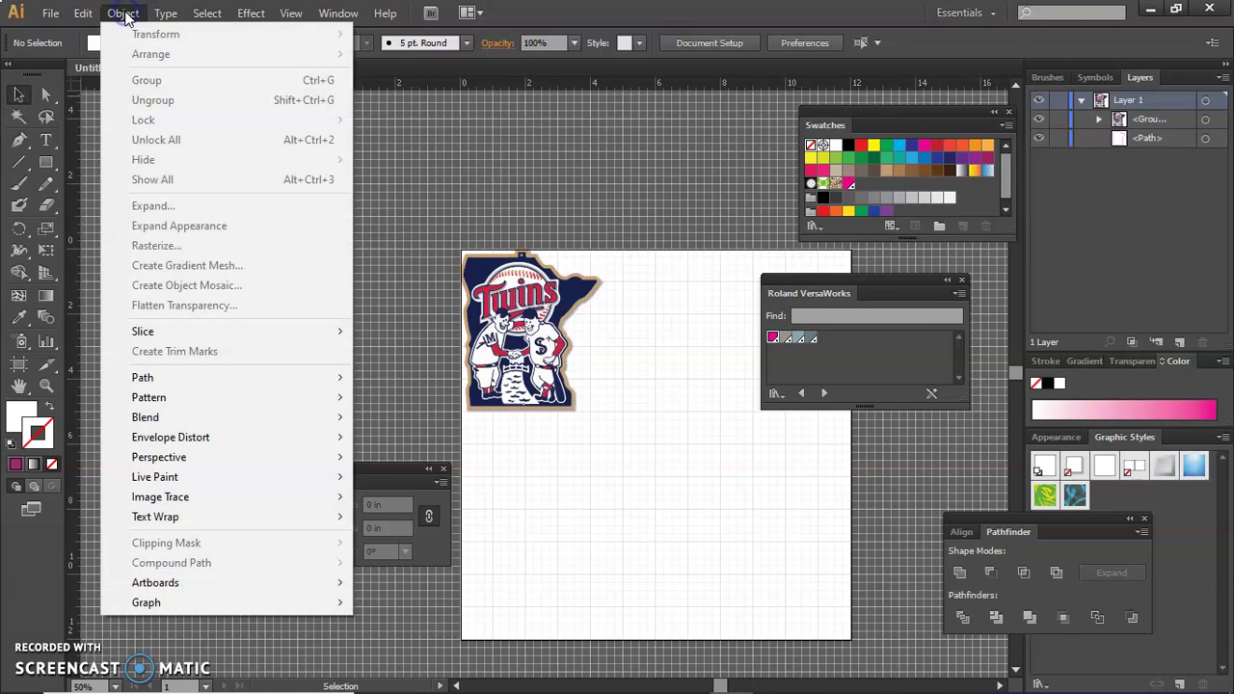
mouse_move(204, 591)
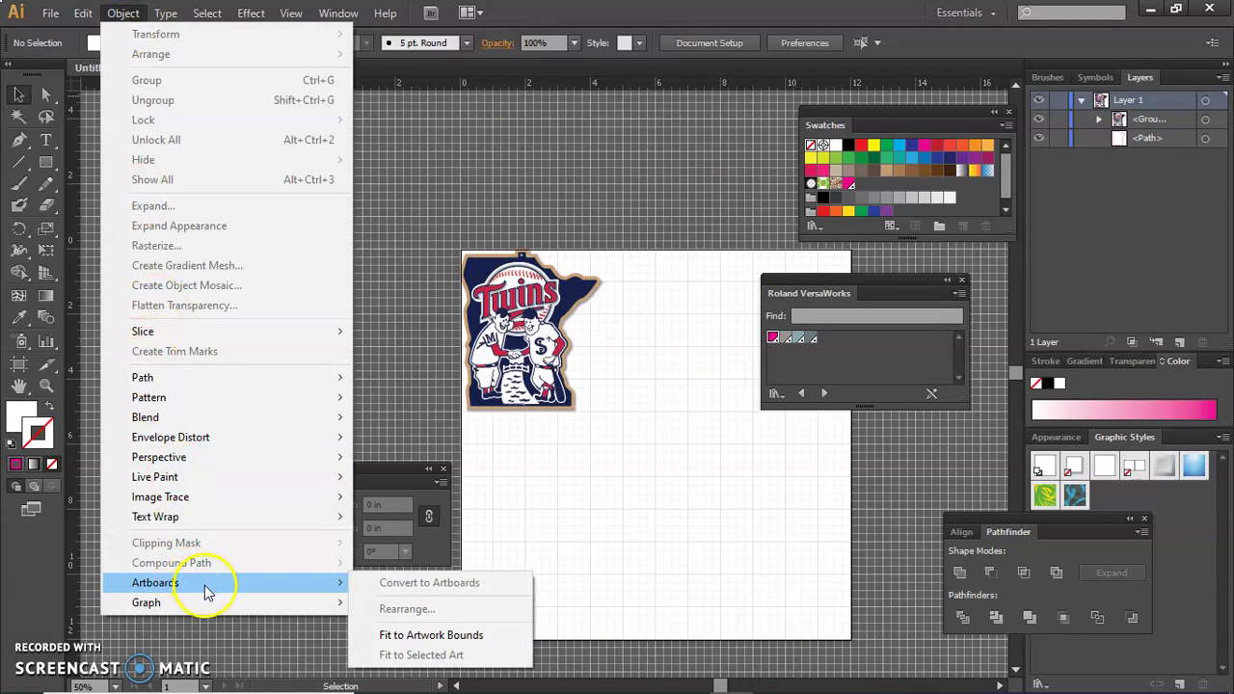
left_click(413, 637)
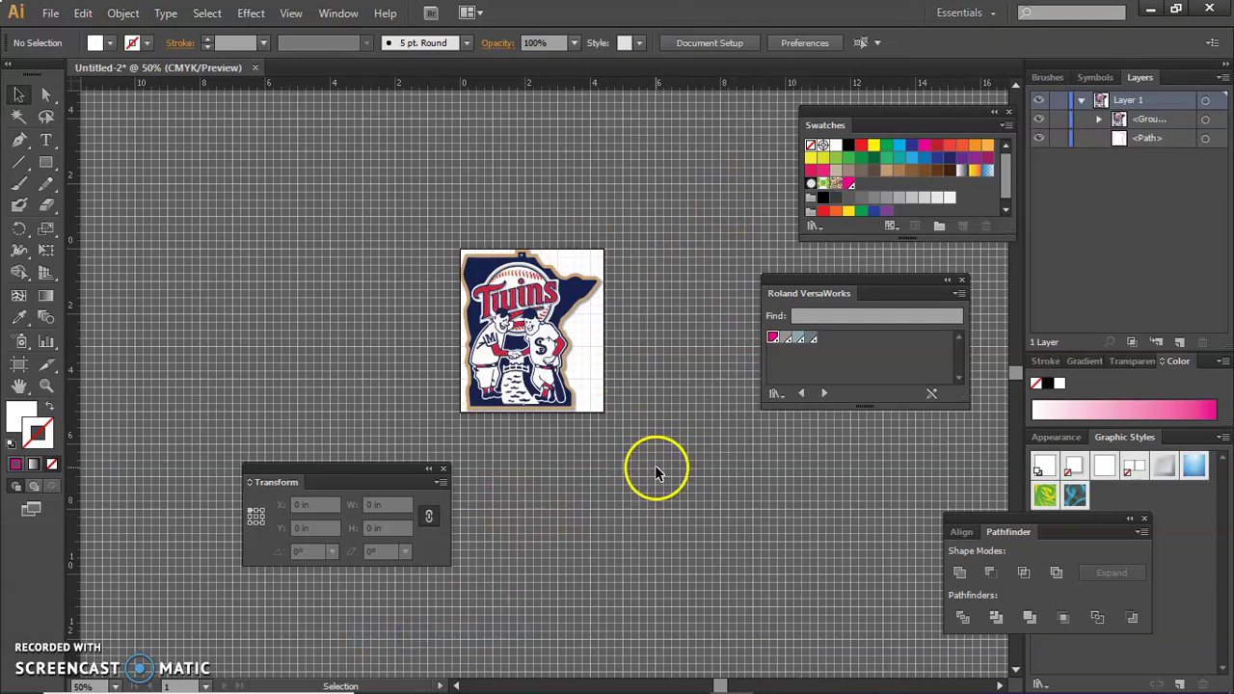
scroll(613, 437, "up", 2)
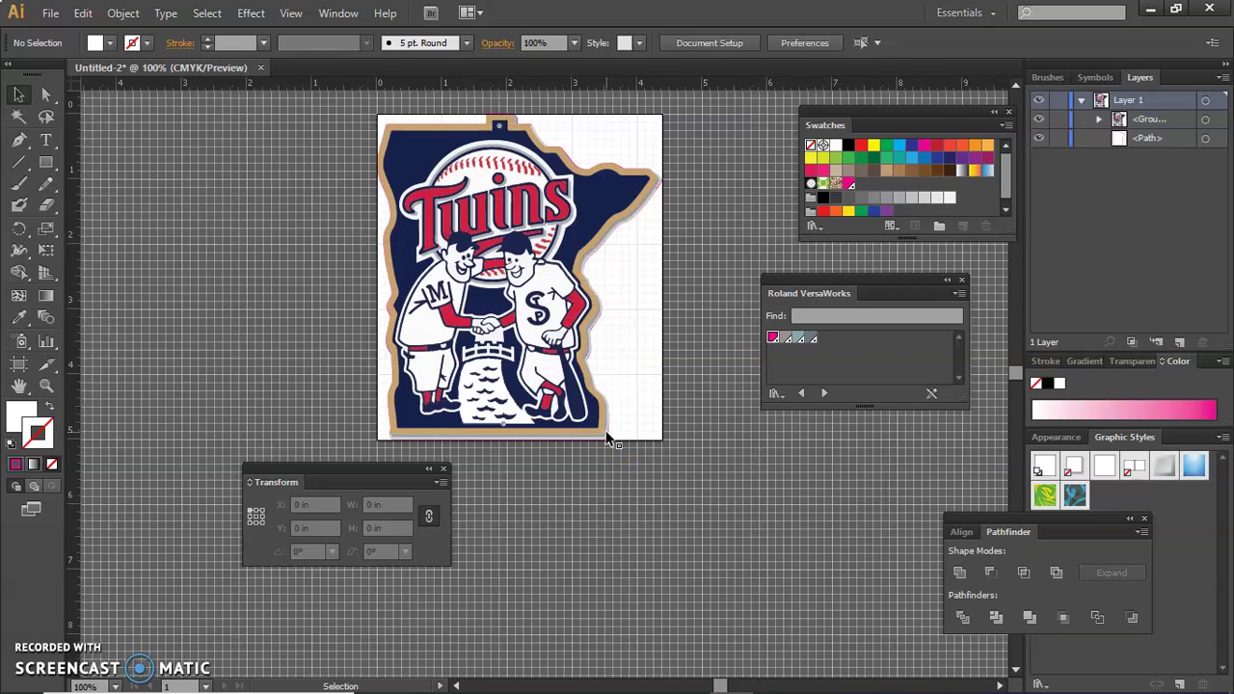
left_click(56, 14)
Save the logo to the Desktop as Adobe PDF 'Twins1.pdf' using the Illustrator Default preset
left_click(60, 12)
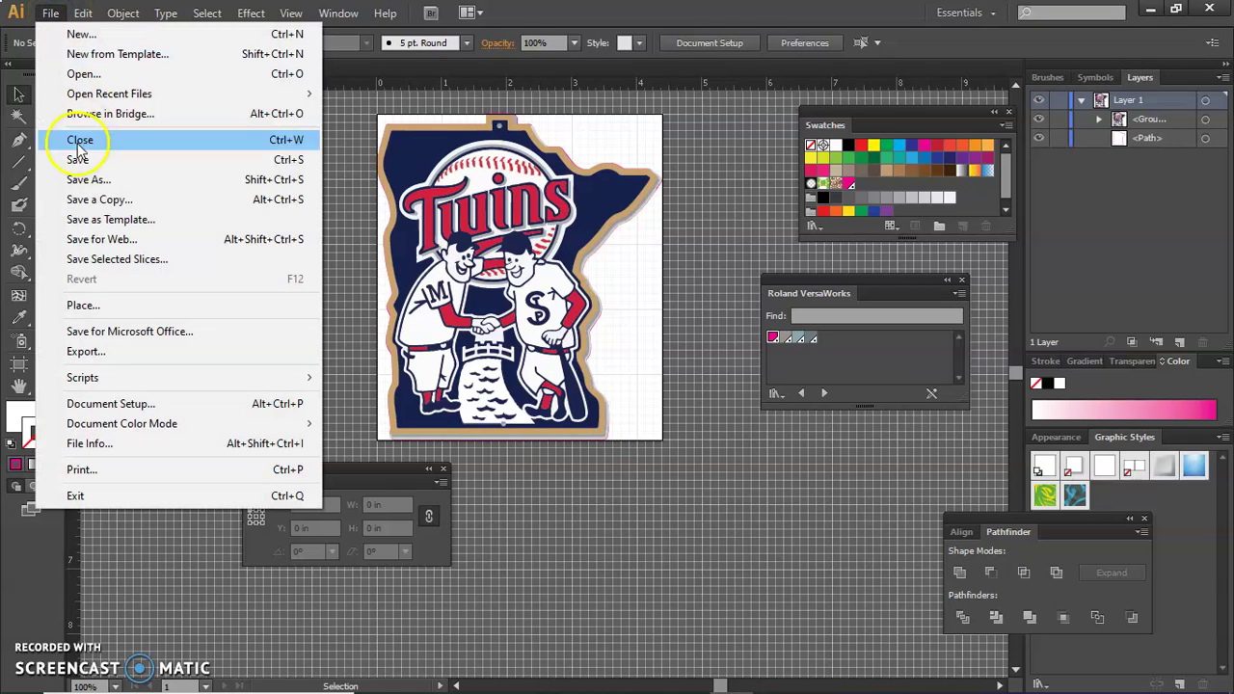
left_click(90, 181)
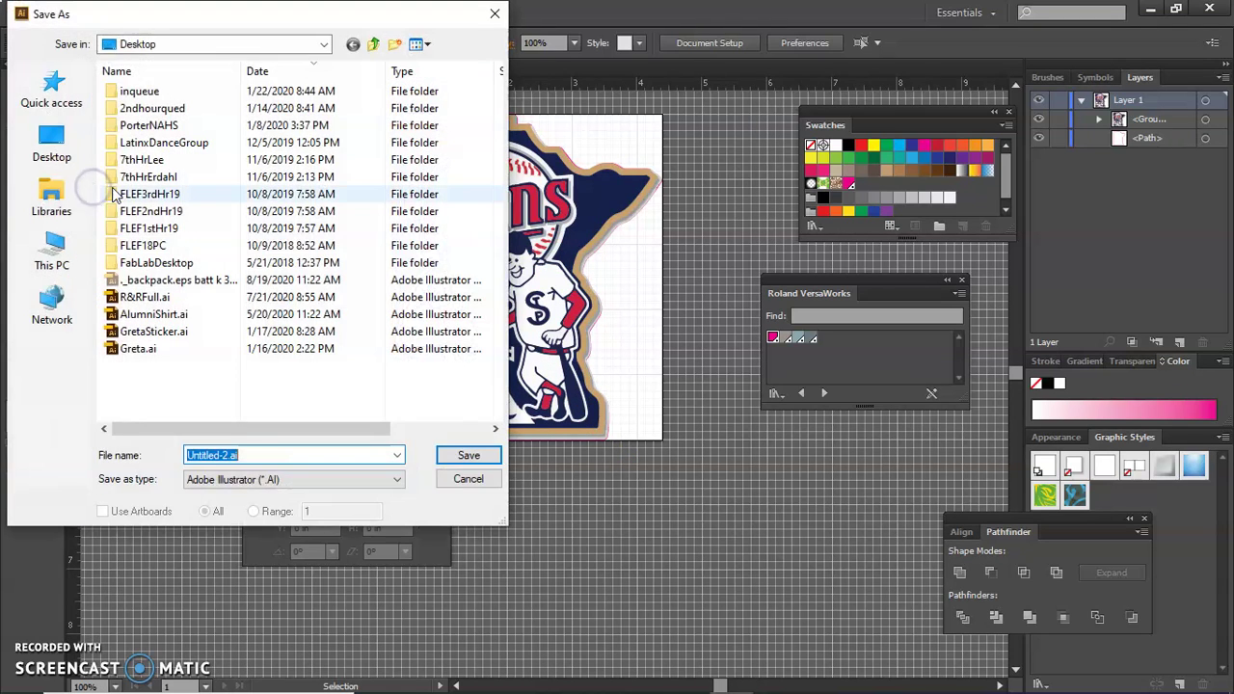
left_click(256, 482)
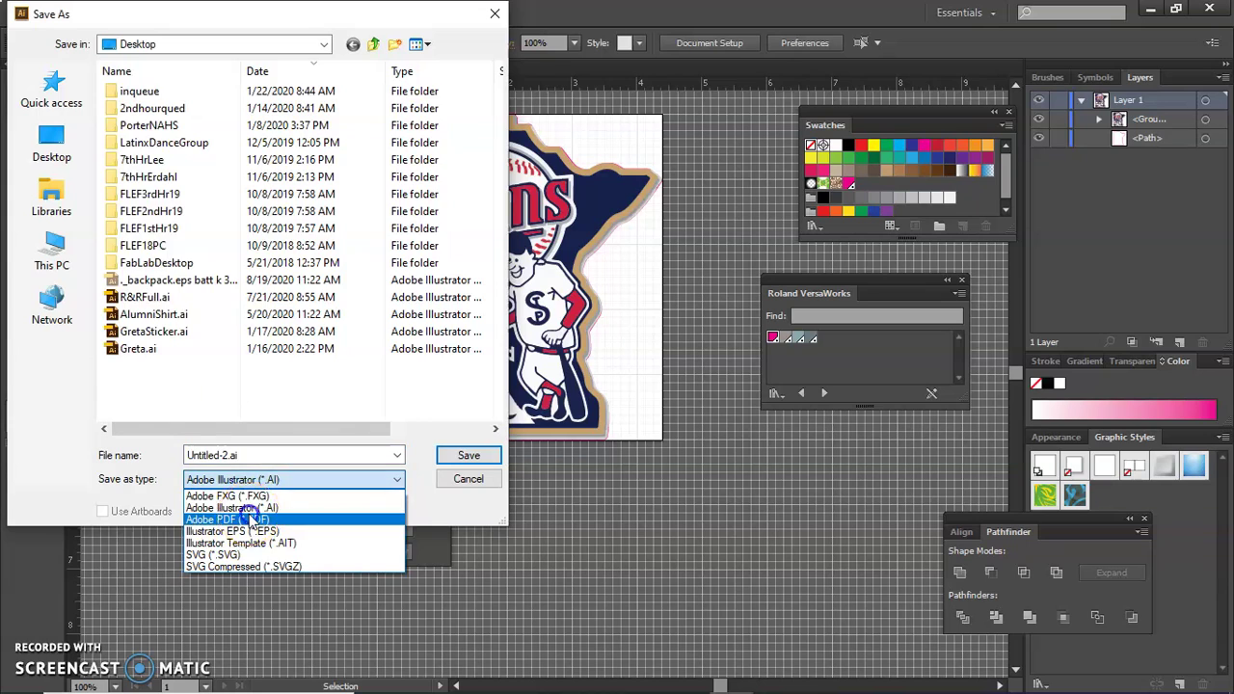
left_click(252, 519)
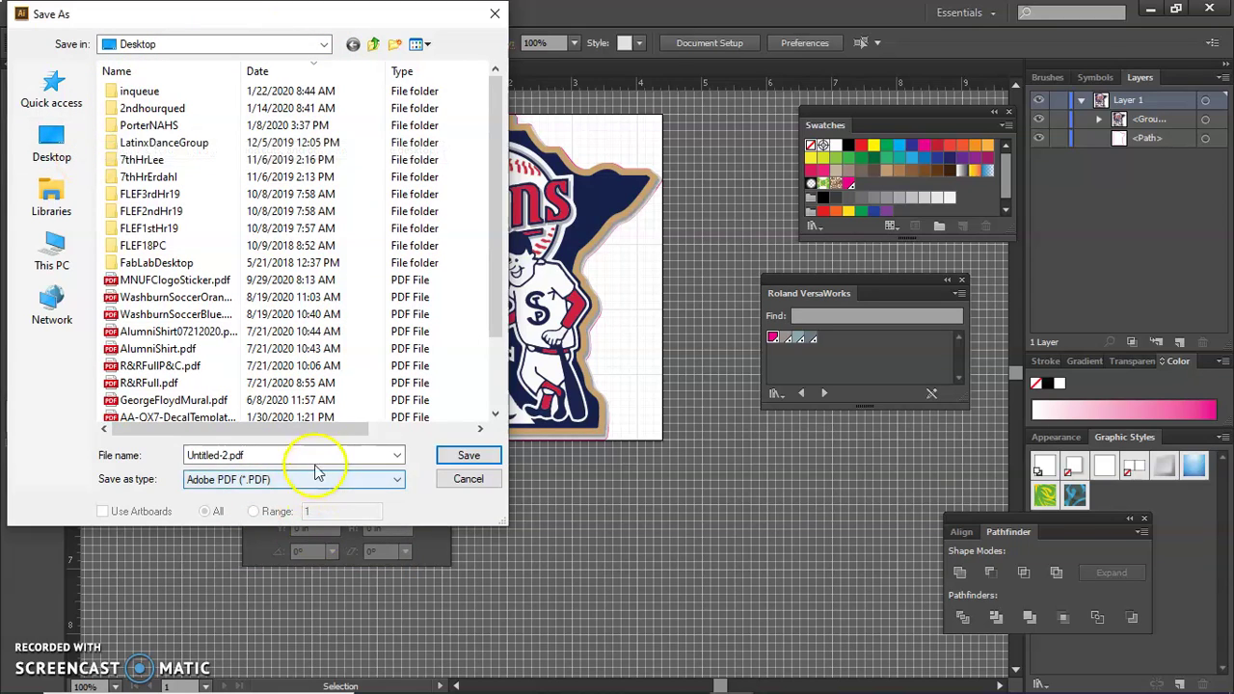
left_click_drag(316, 457, 189, 457)
type("T")
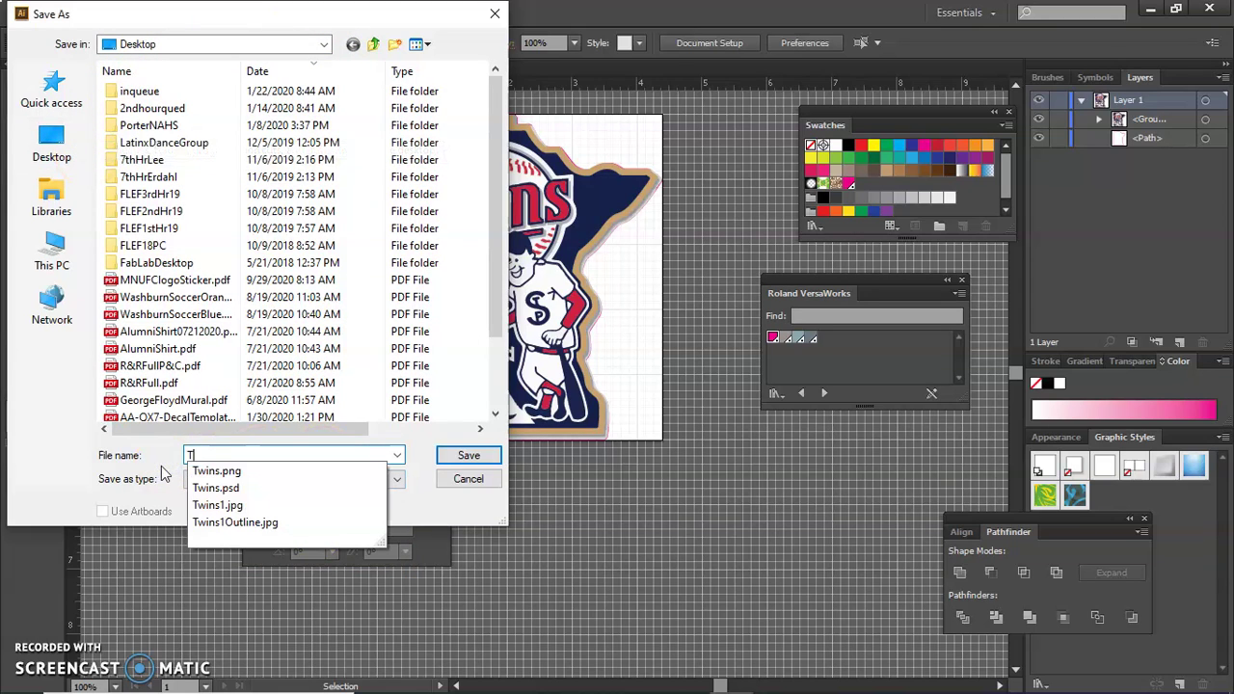
type("wins1")
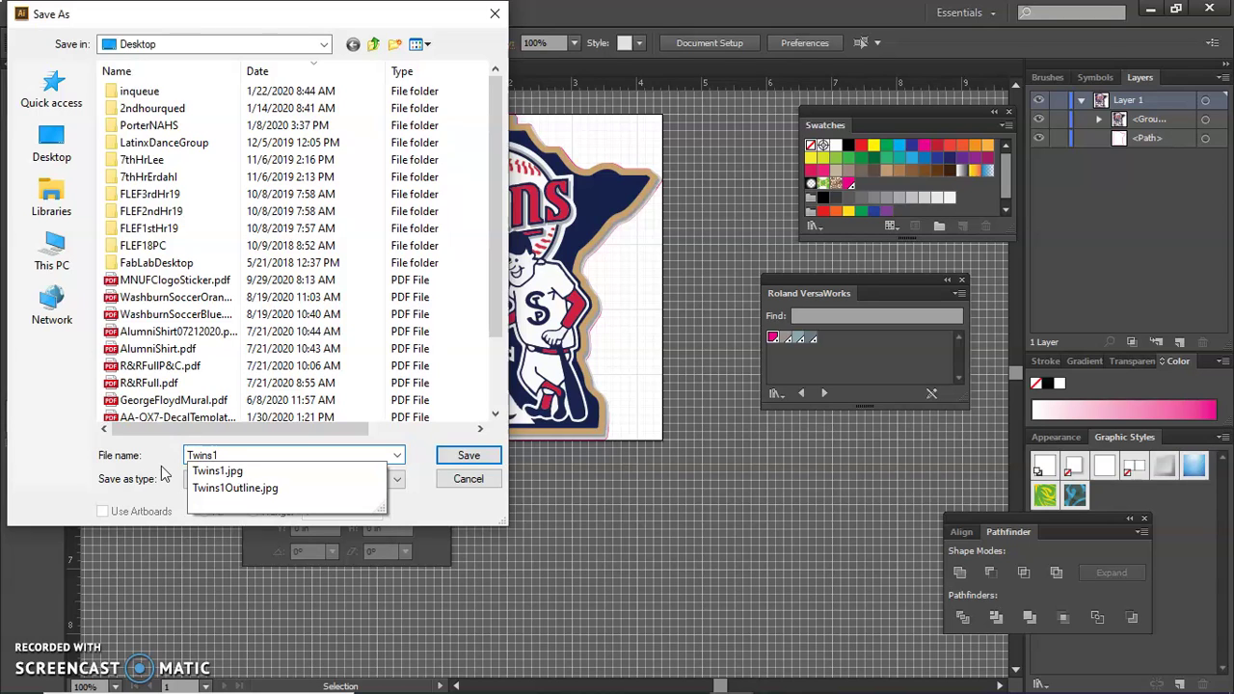
left_click(429, 455)
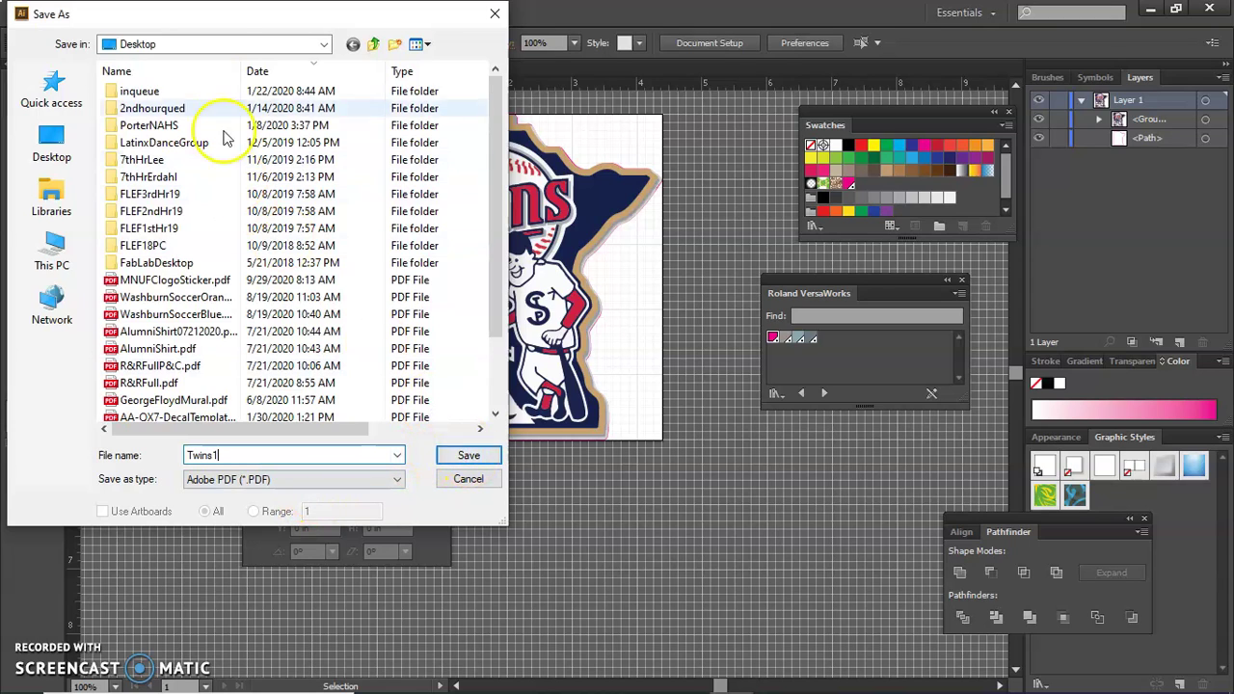
left_click(469, 458)
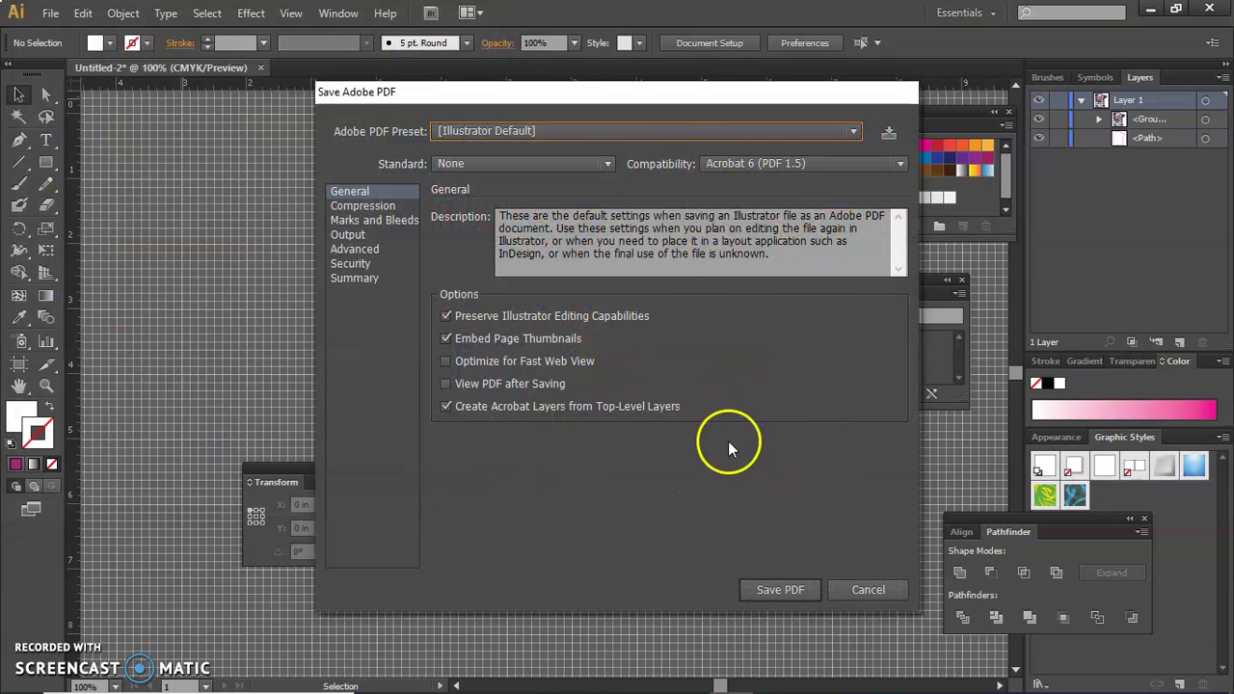
left_click(783, 594)
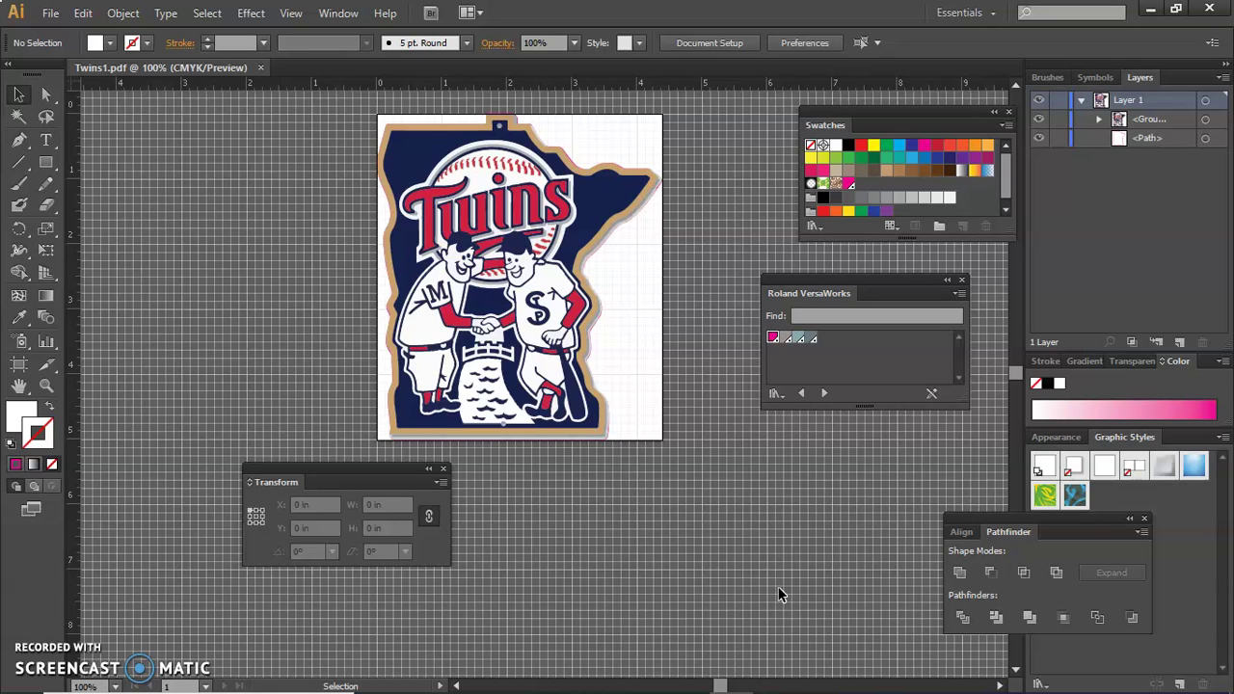
left_click(709, 605)
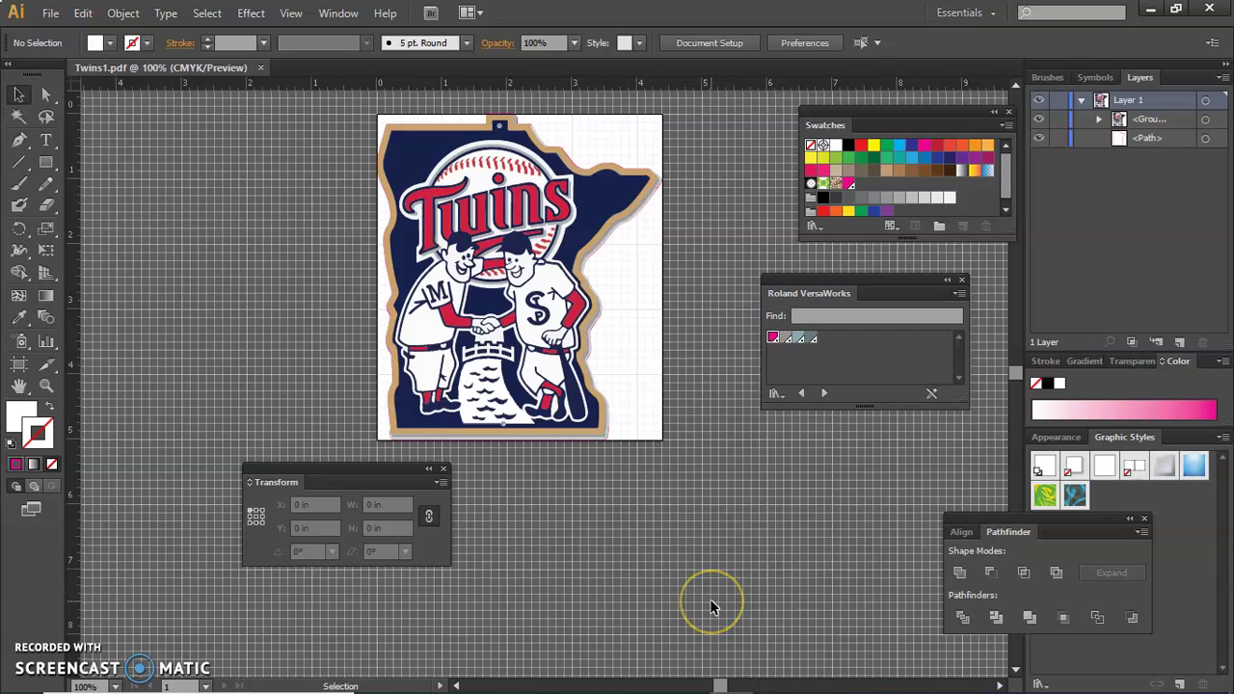